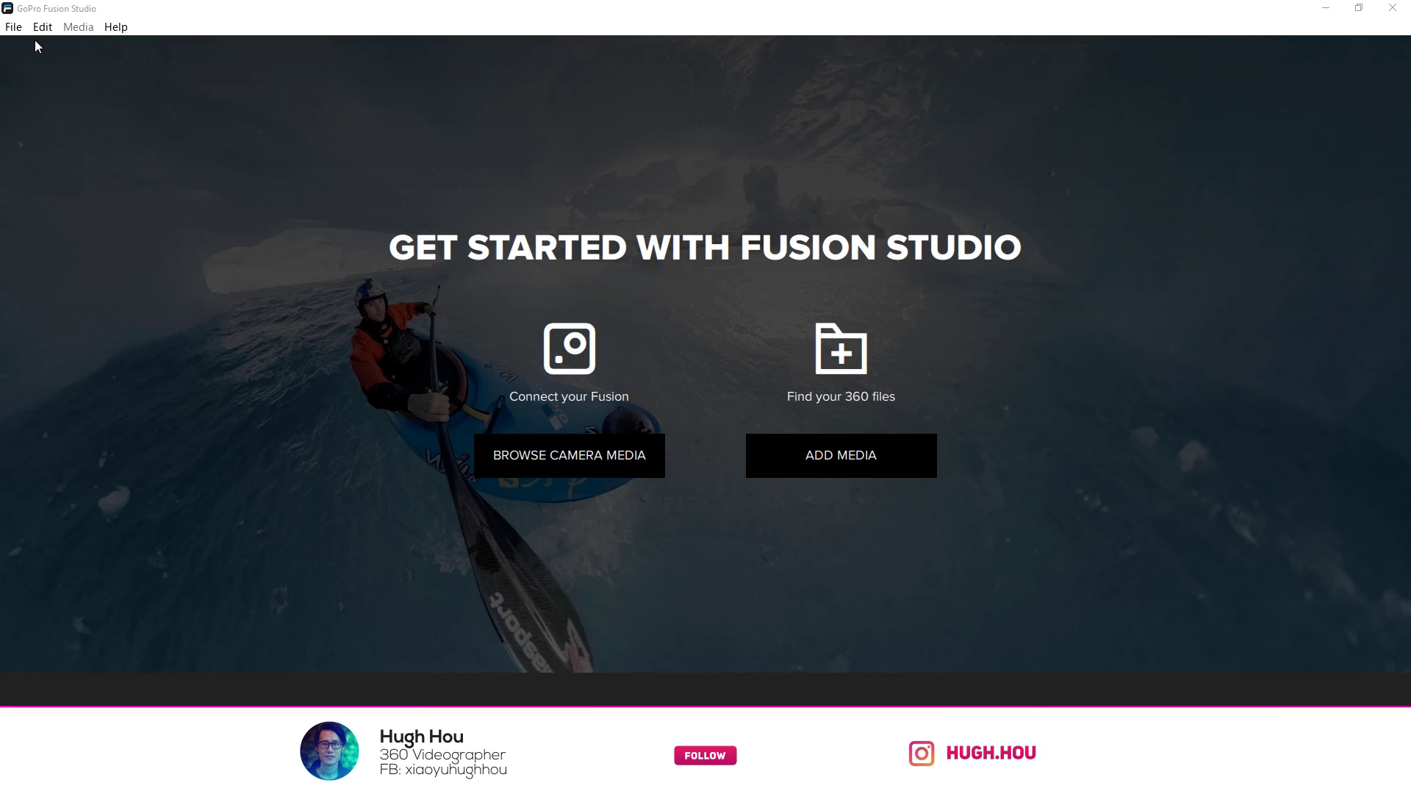
Check the version under Help > About, then start File > Open Raw Photos.
click(106, 28)
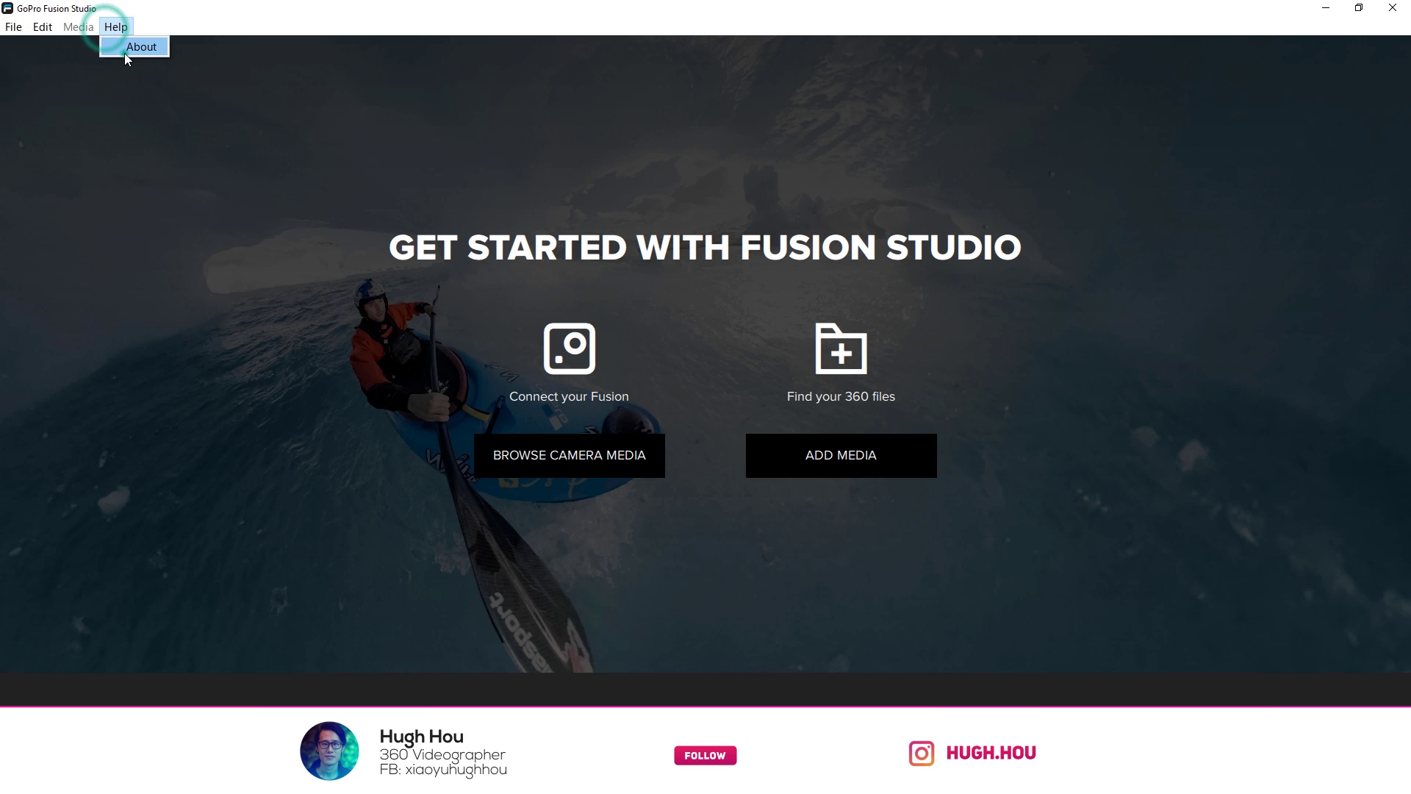
click(126, 52)
key(Escape)
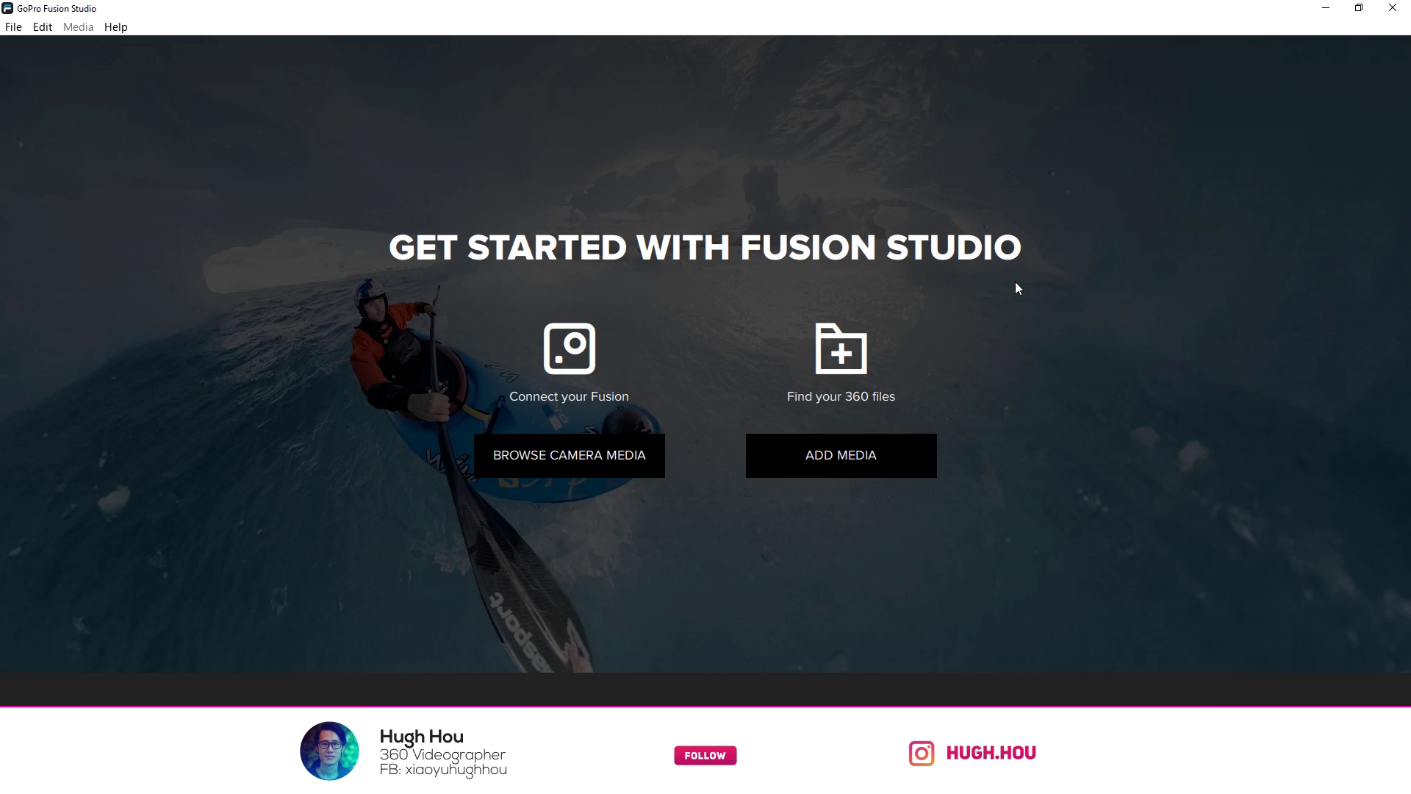
click(14, 27)
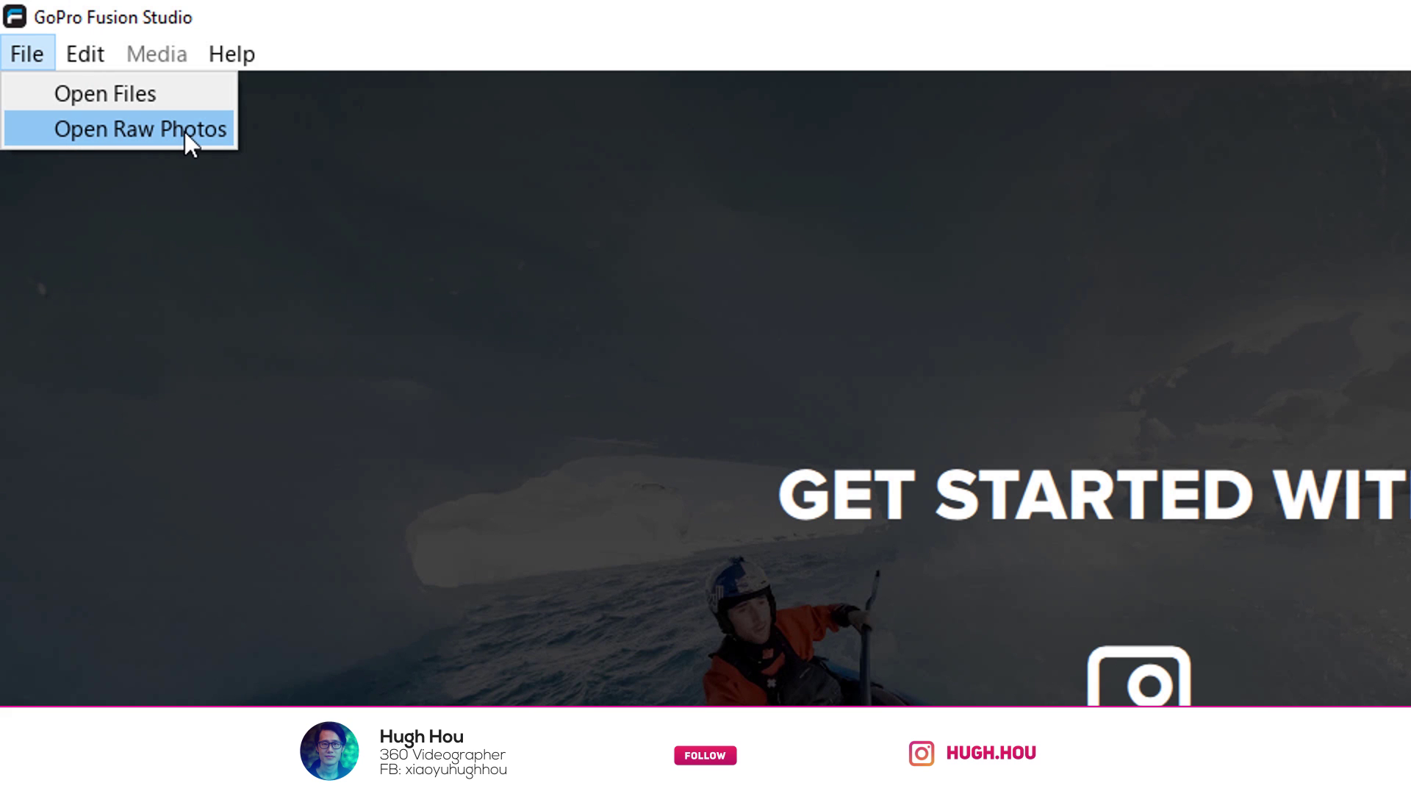
click(142, 134)
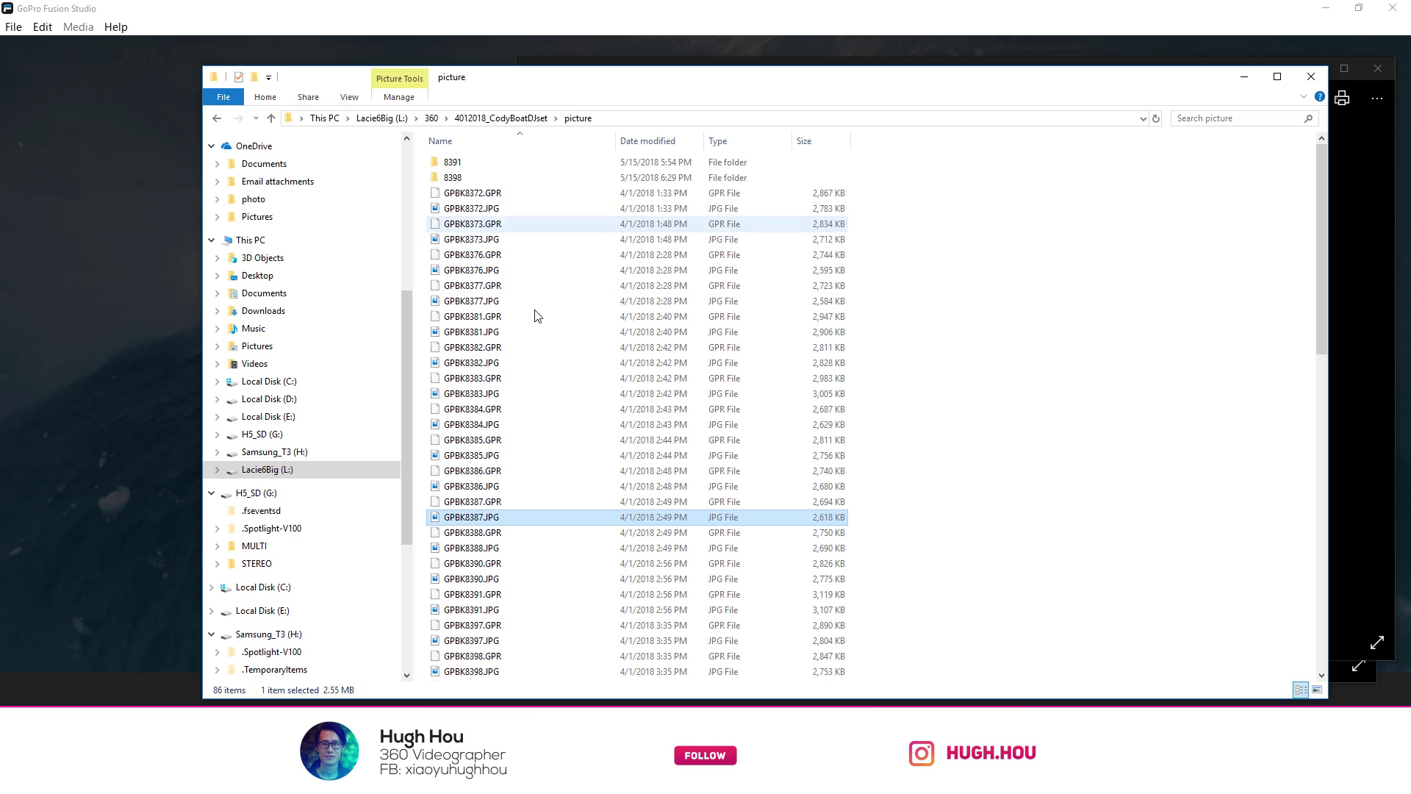
Preview the GPBK8377.JPG and GPBK8381.JPG shots in Photos, then close the preview.
click(485, 302)
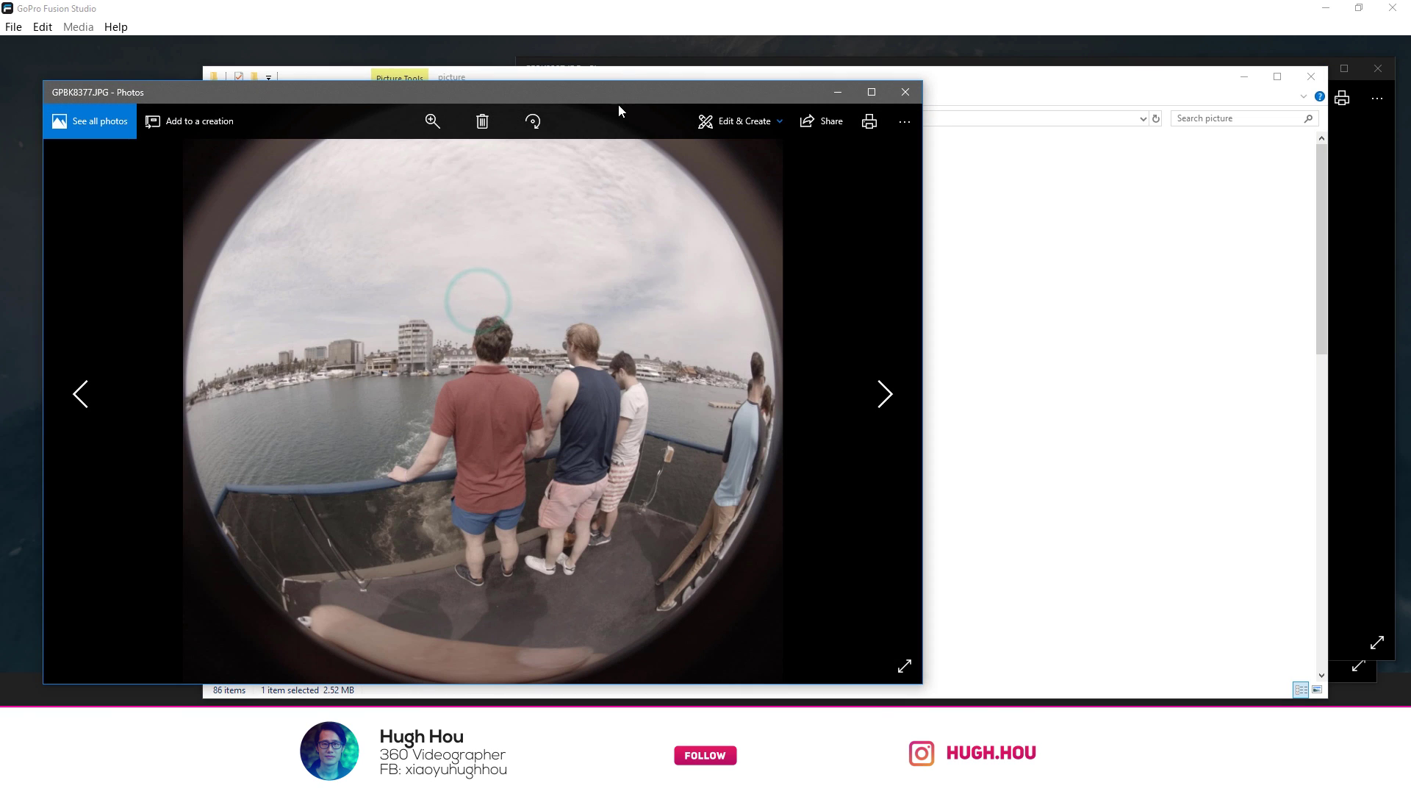
click(618, 99)
double_click(471, 332)
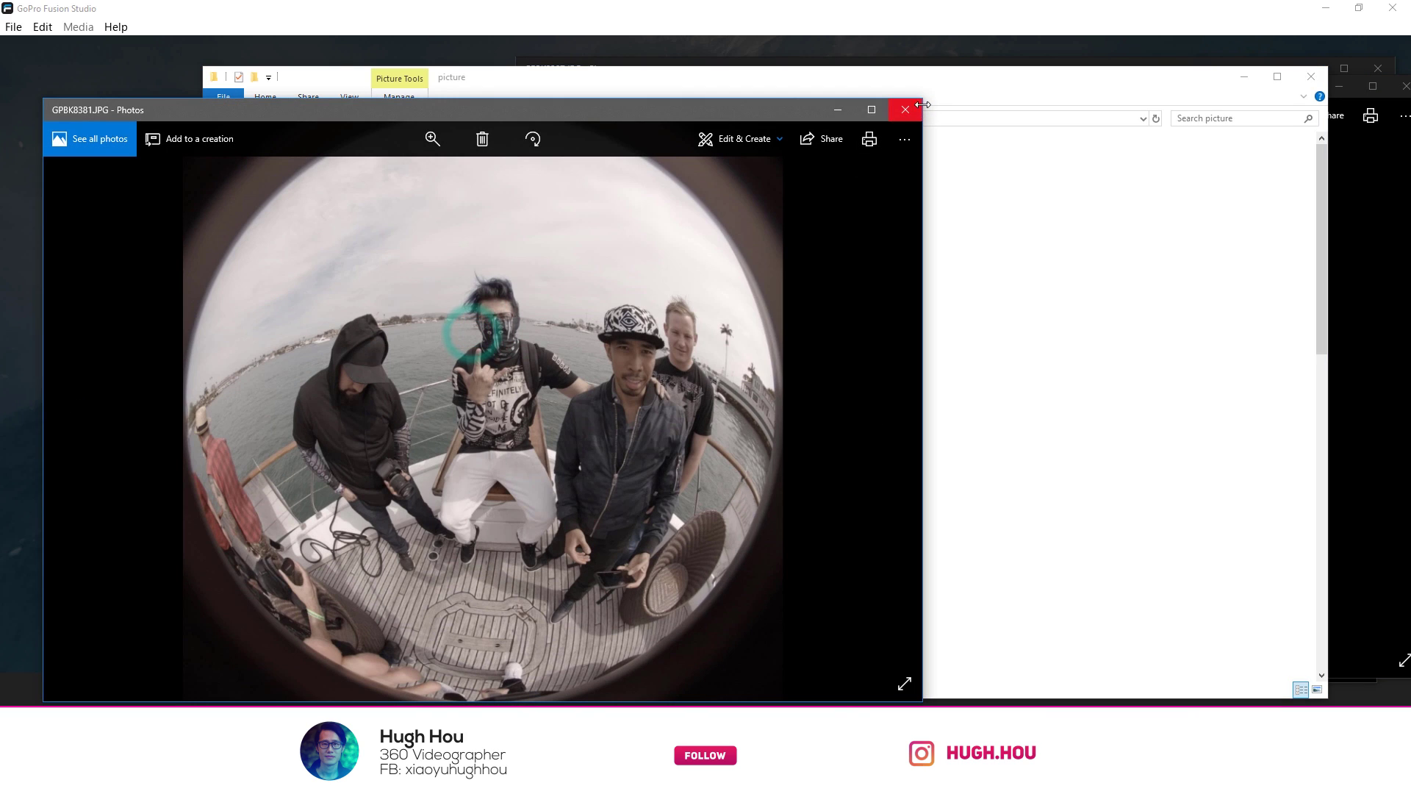
click(906, 110)
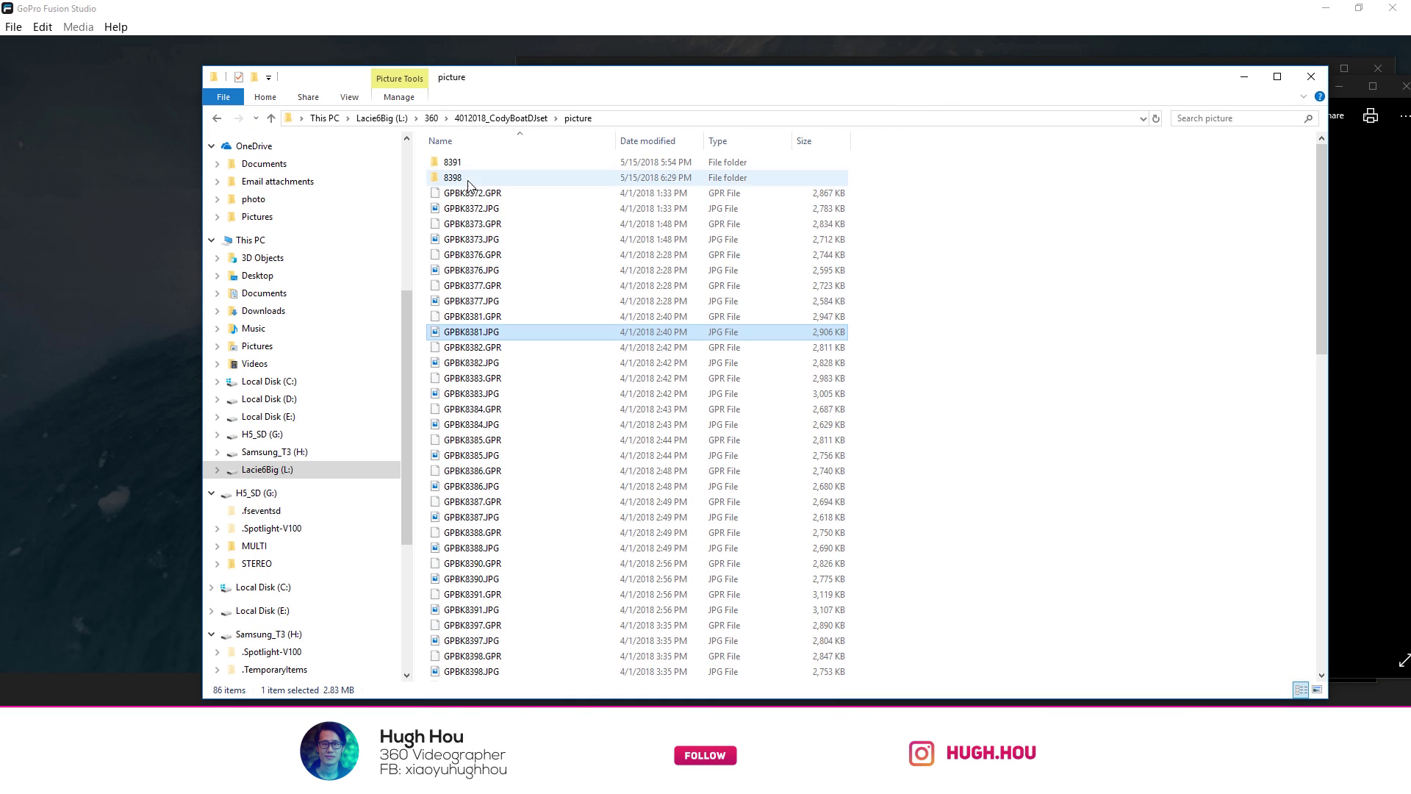
Open the 8391 folder and select the GPBK8391.GPR raw file.
click(450, 162)
click(451, 162)
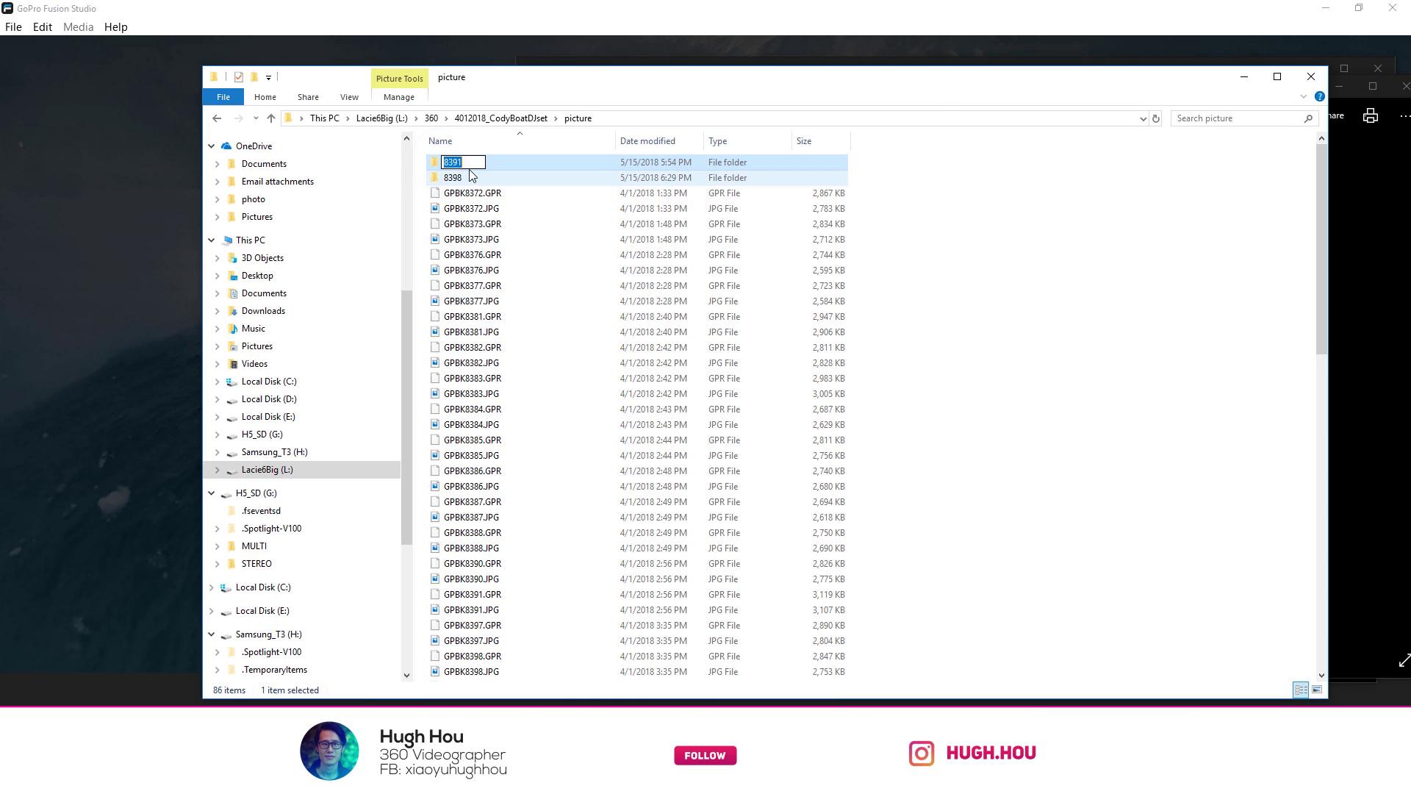
click(466, 162)
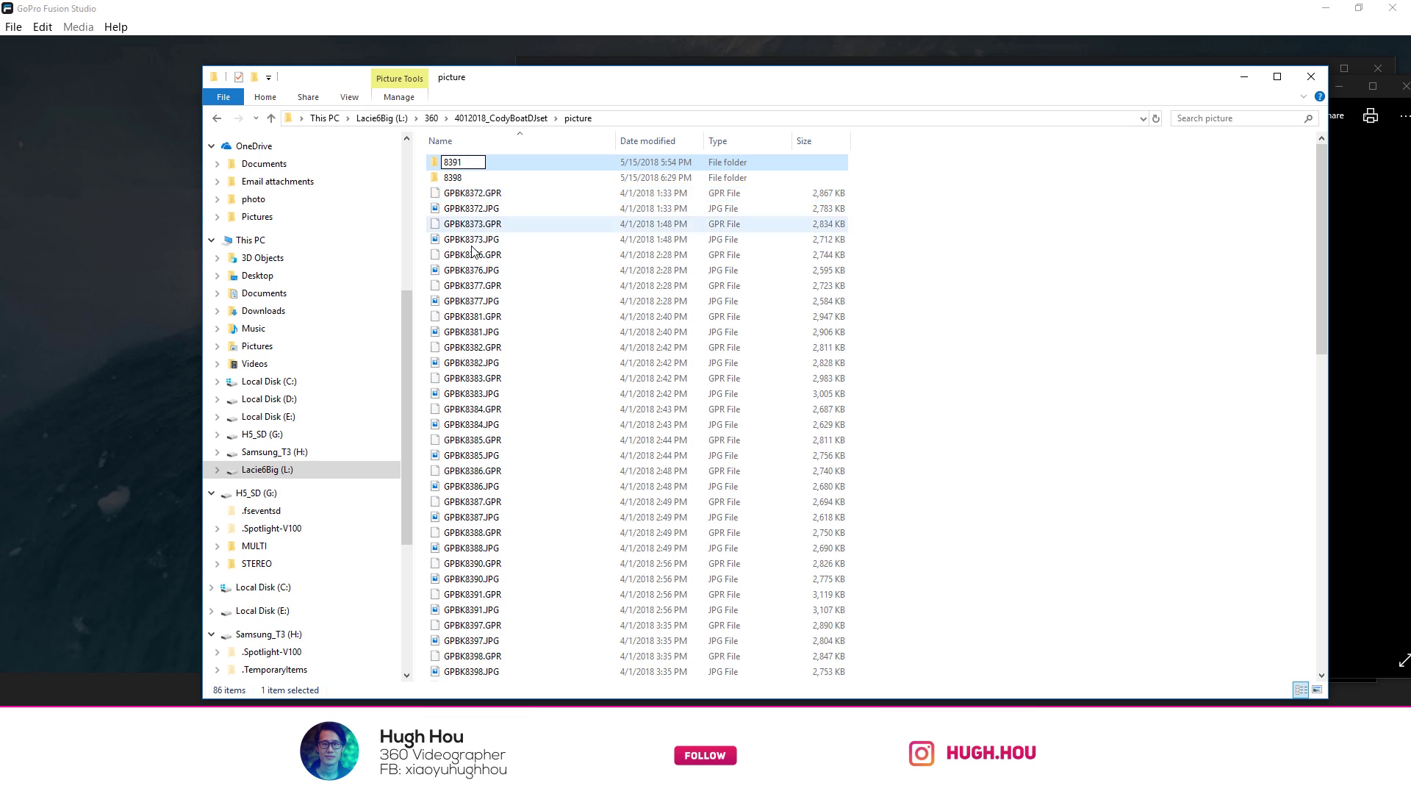
double_click(452, 163)
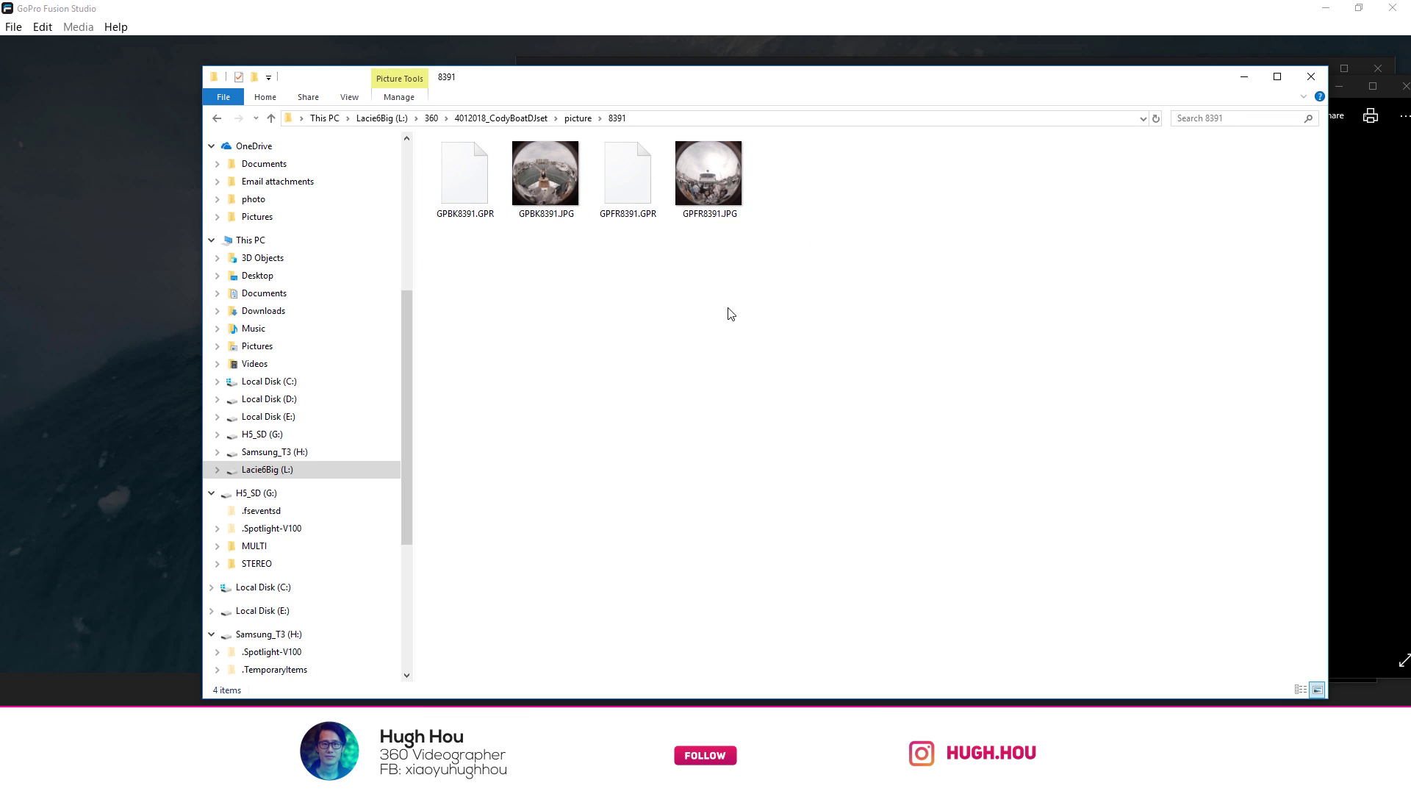
click(488, 217)
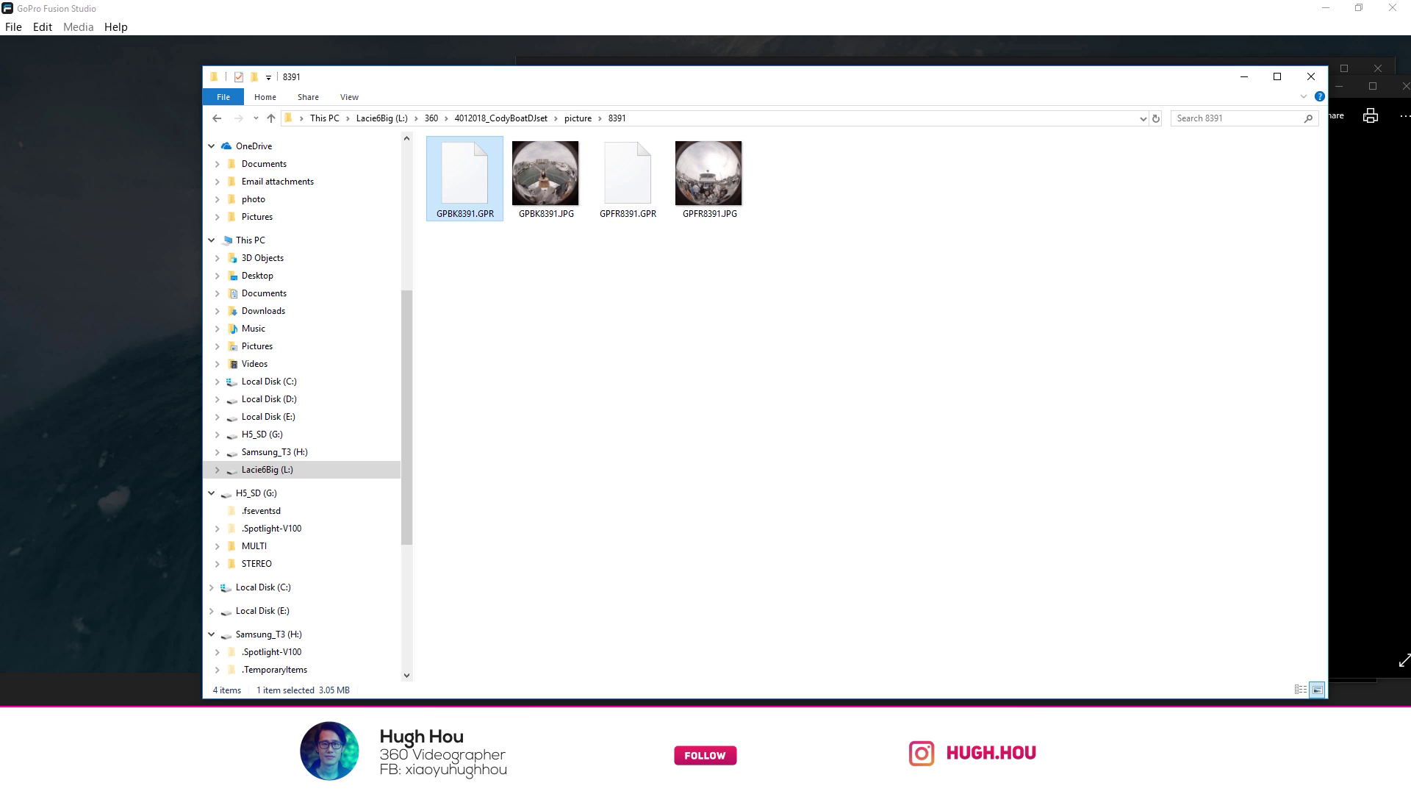
In Bridge, go up to the picture folder and open folder 8391.
mouse_move(486, 777)
click(486, 680)
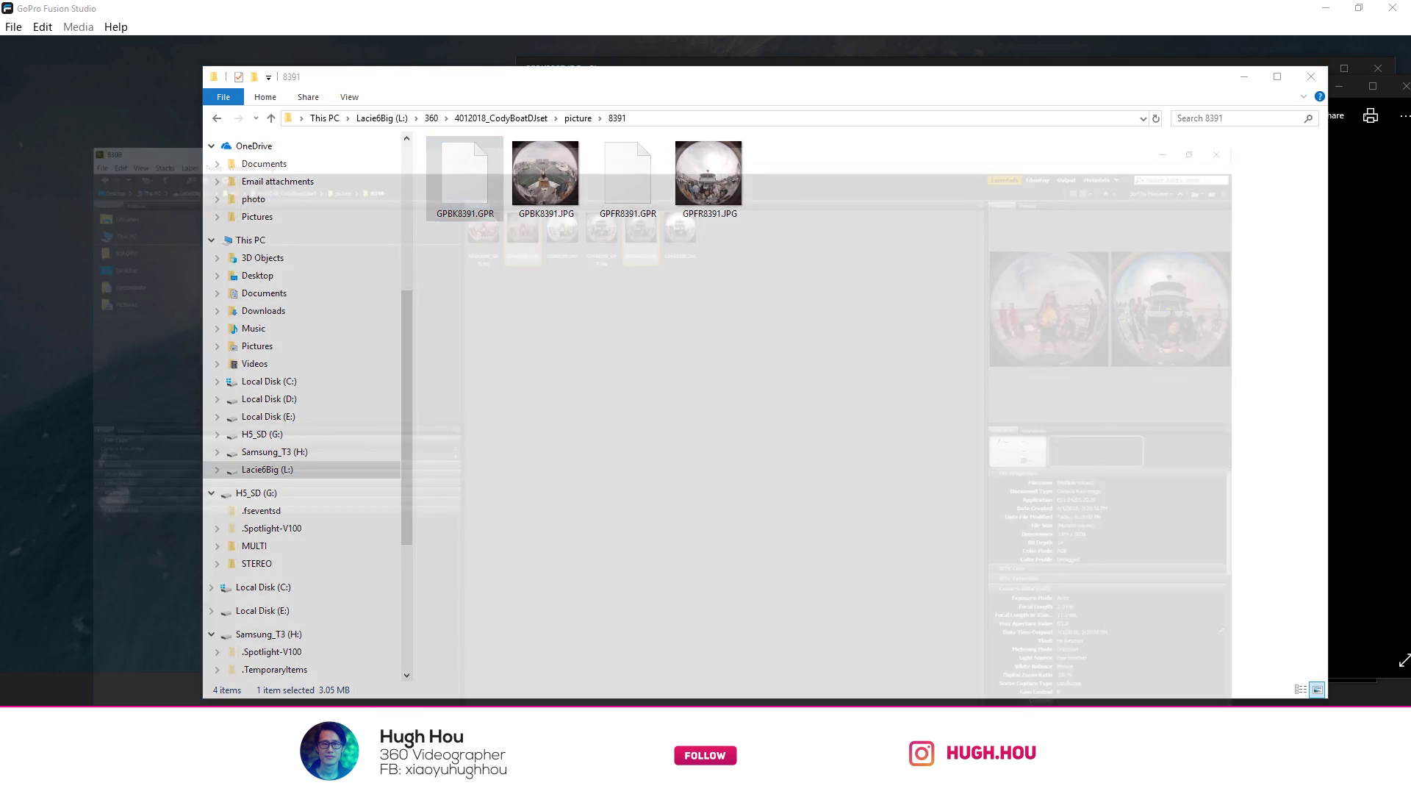
click(309, 57)
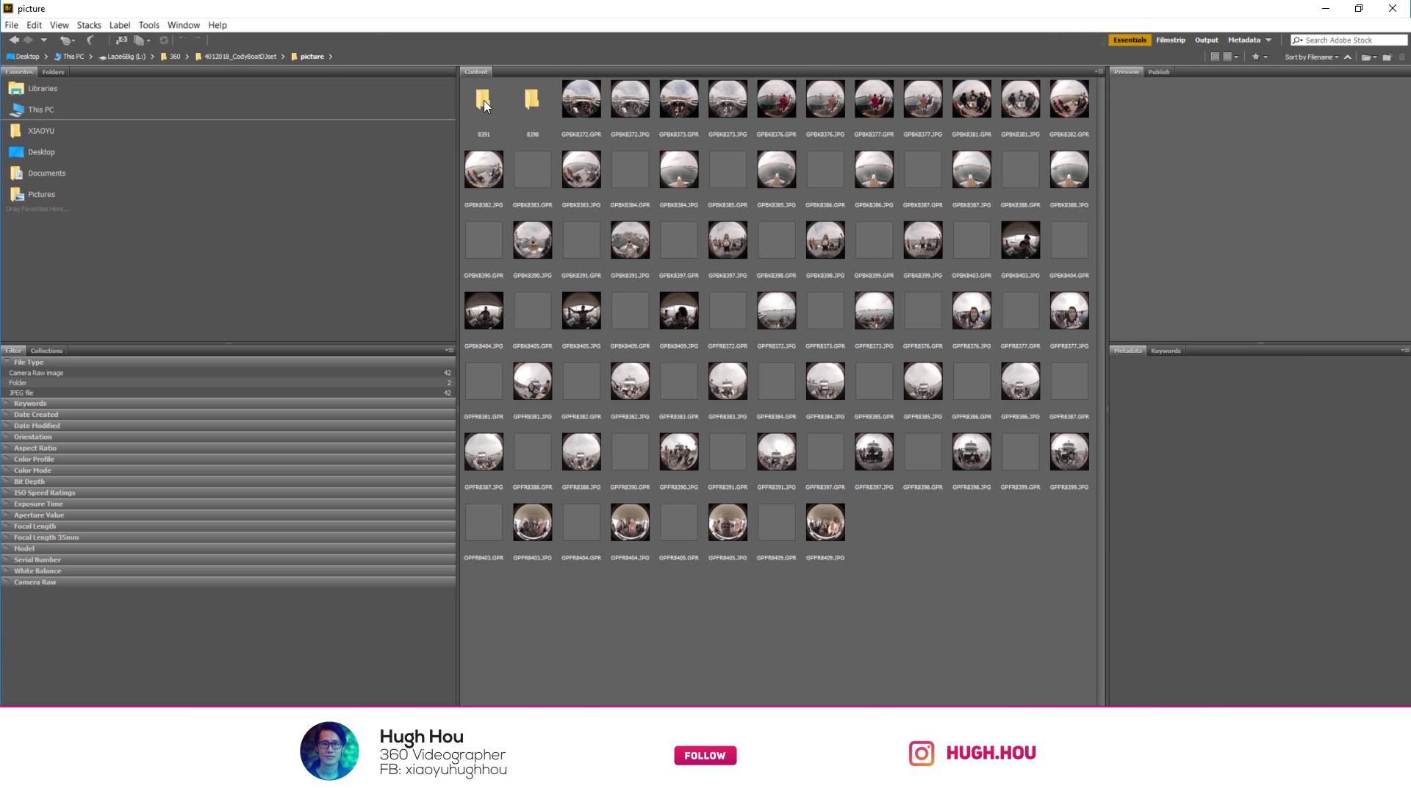
click(479, 93)
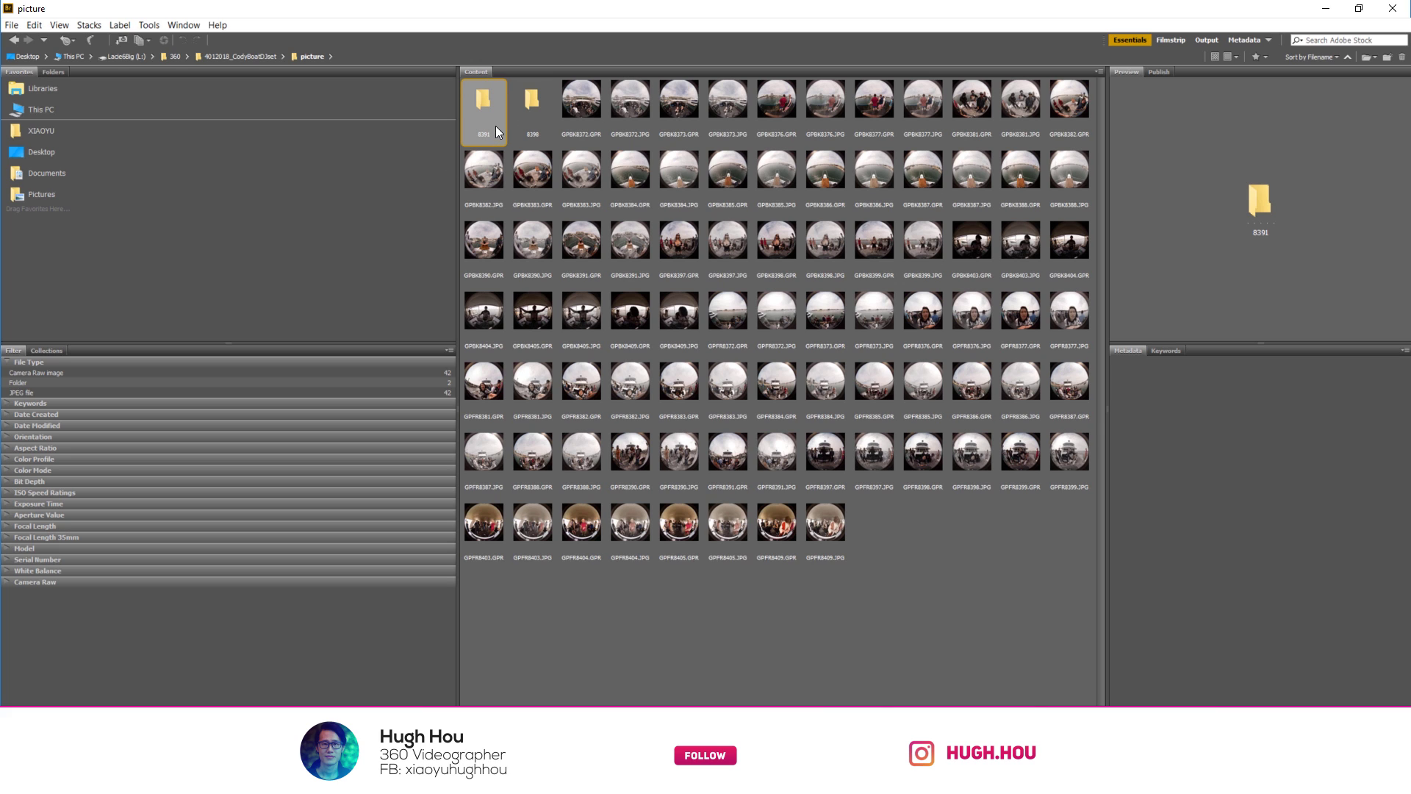
double_click(482, 104)
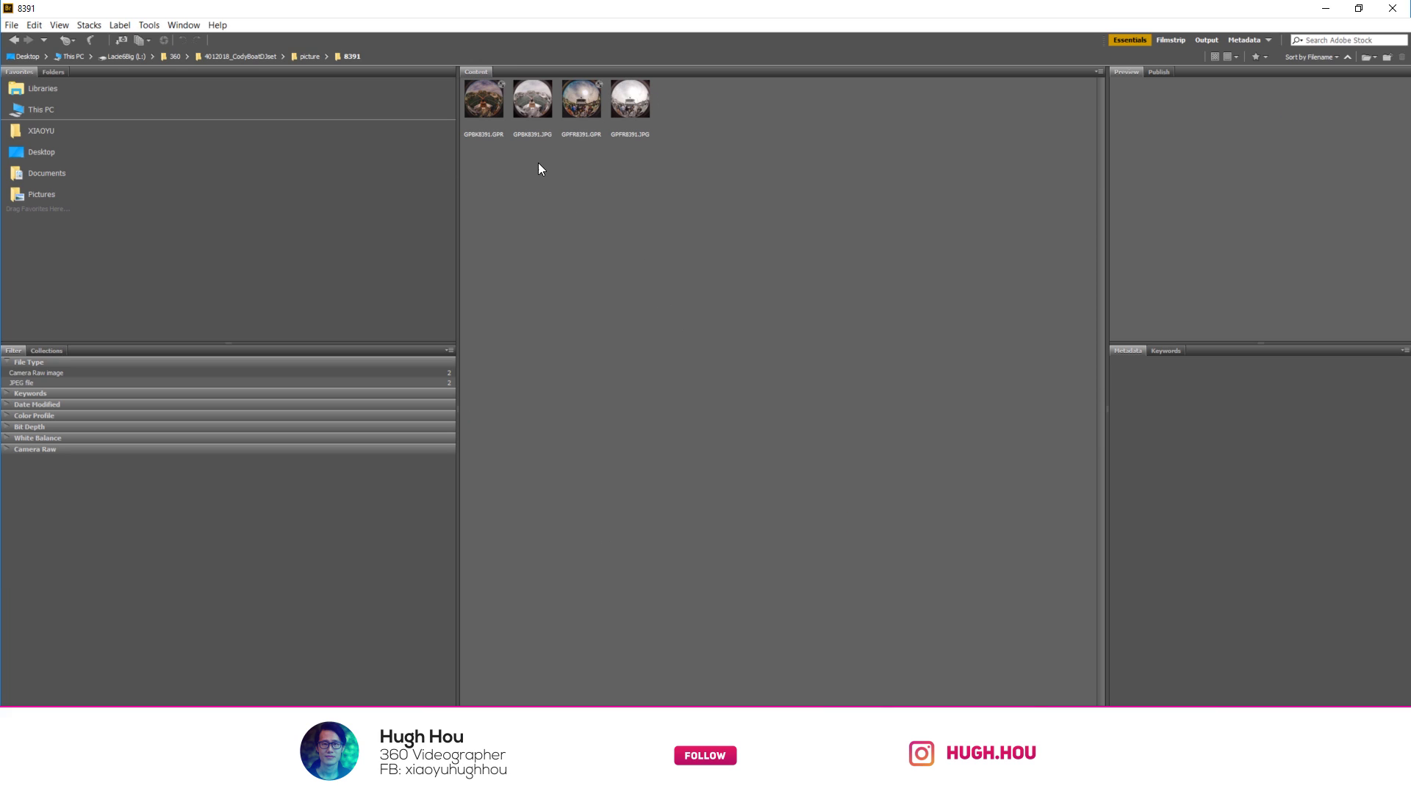
Select both raws, GPBK8391.GPR and GPFR8391.GPR, and bring up their context menu.
click(492, 137)
ctrl+click(581, 99)
right_click(585, 99)
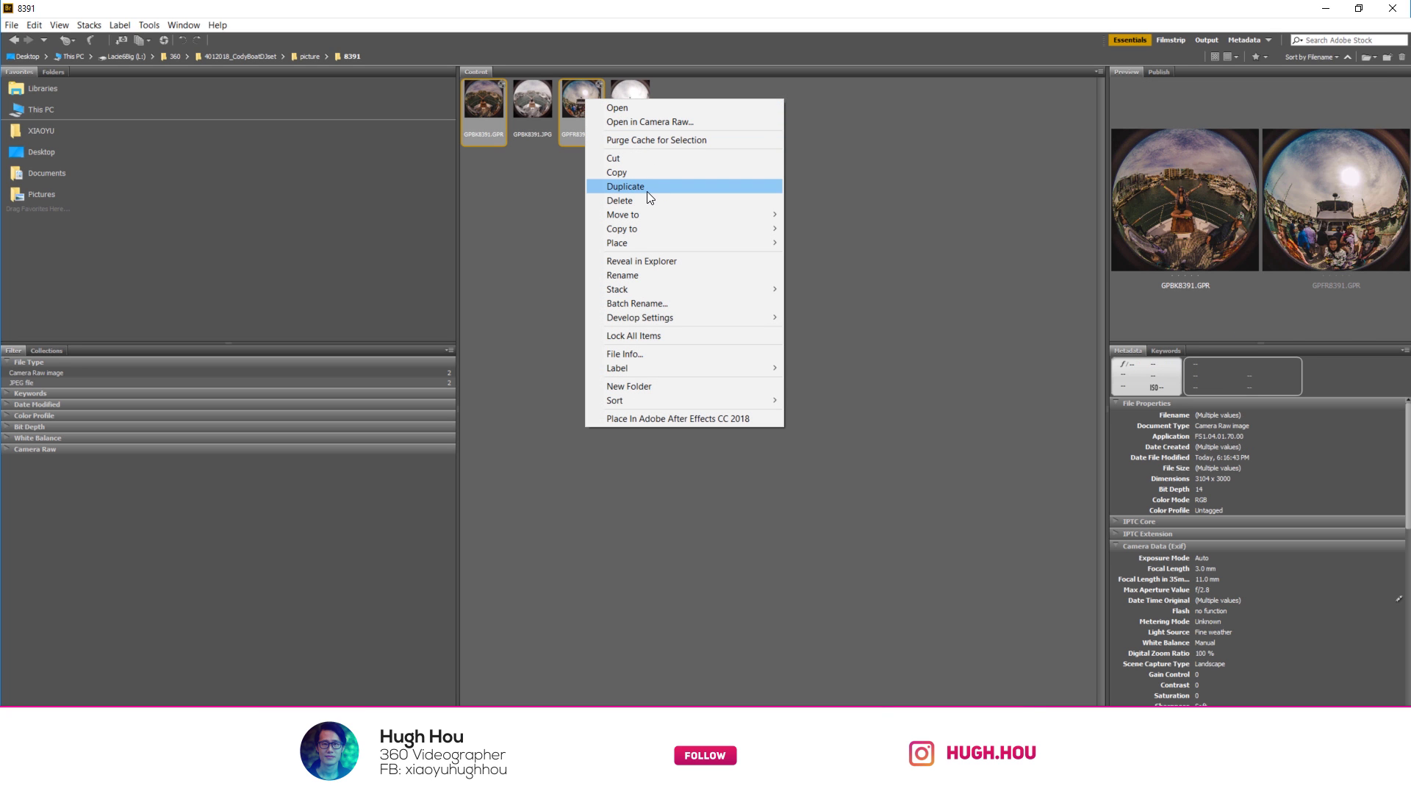
Open both GPRs in Camera Raw; set Highlights -100, Shadows +81, Clarity +71, Vibrance +68.
click(704, 125)
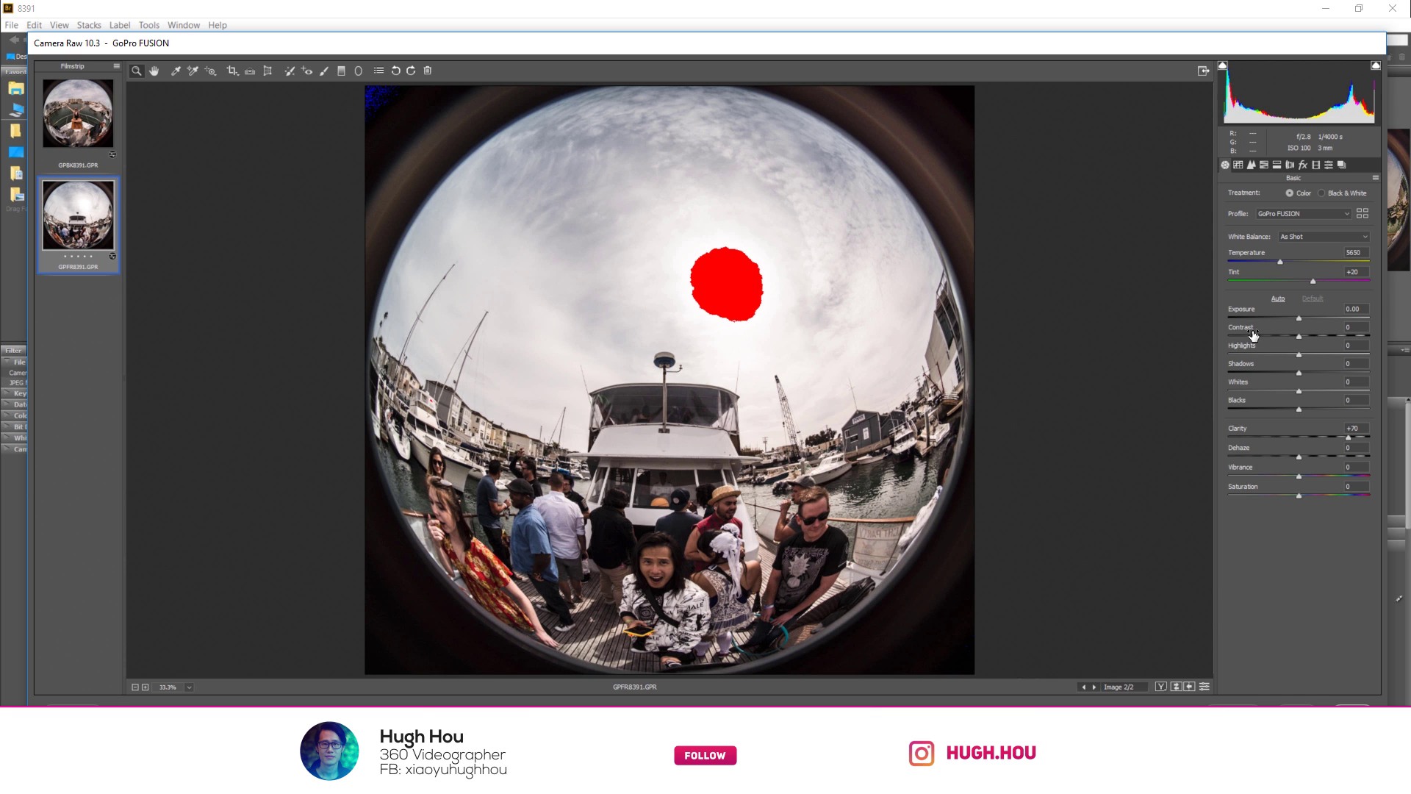
drag(1299, 355, 1219, 355)
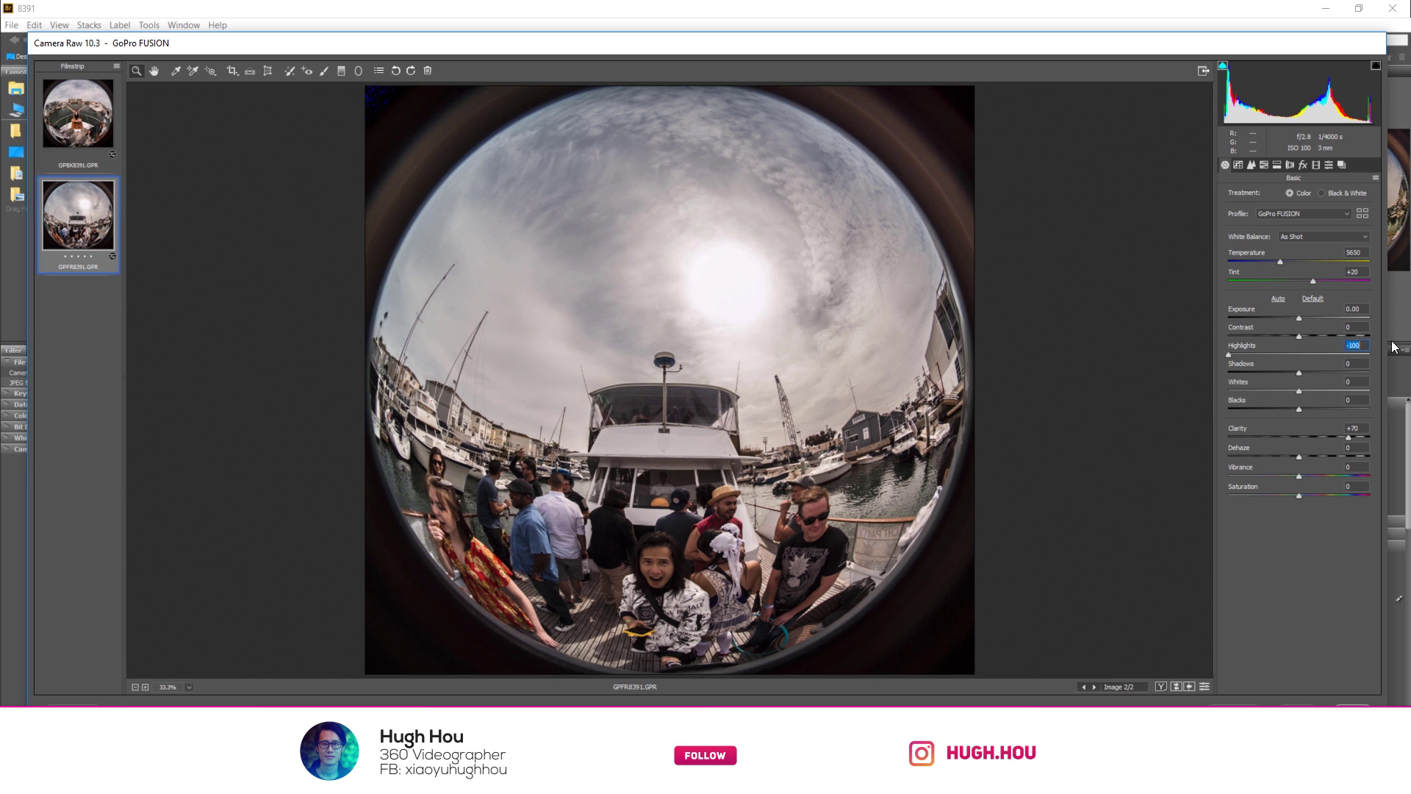
drag(1299, 373, 1354, 372)
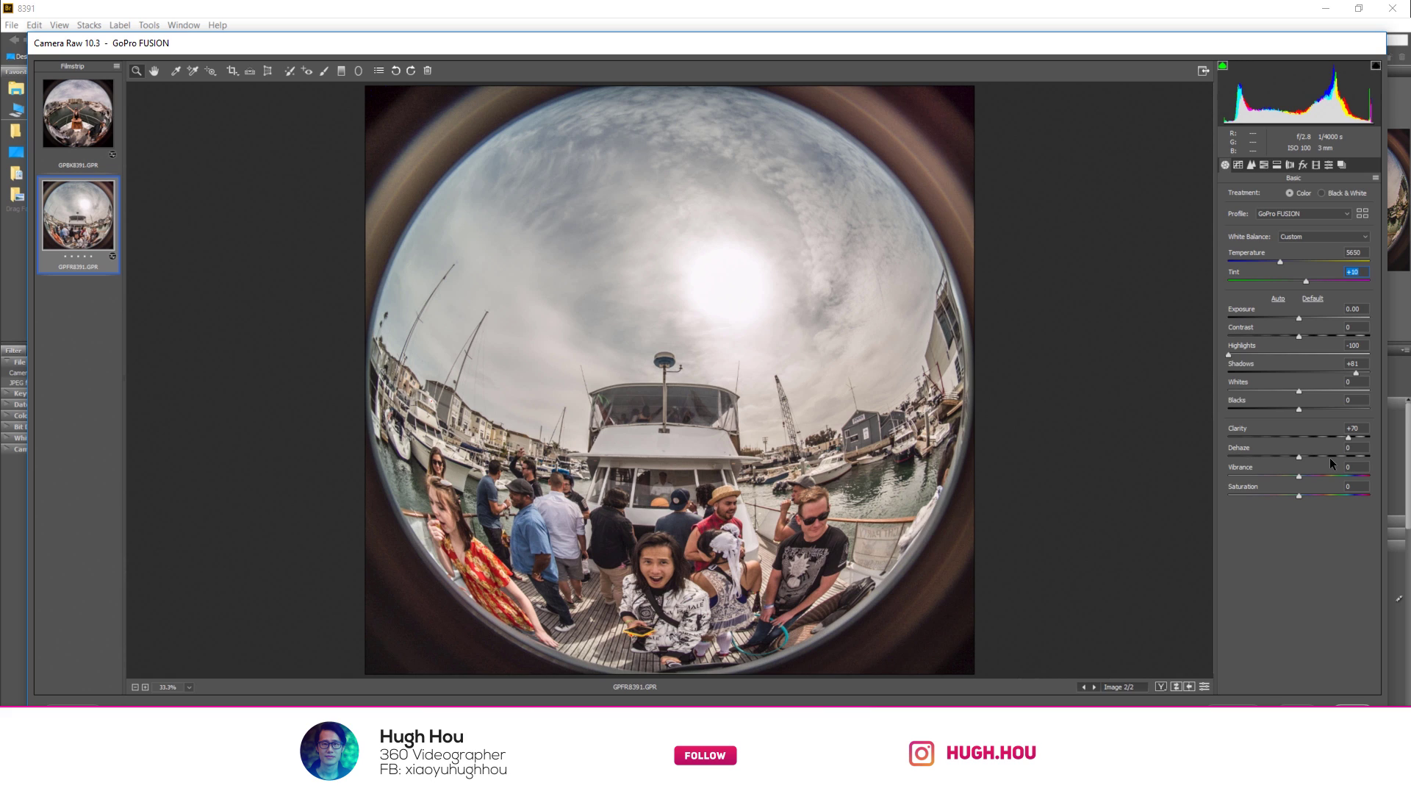
click(1350, 436)
drag(1299, 475, 1346, 477)
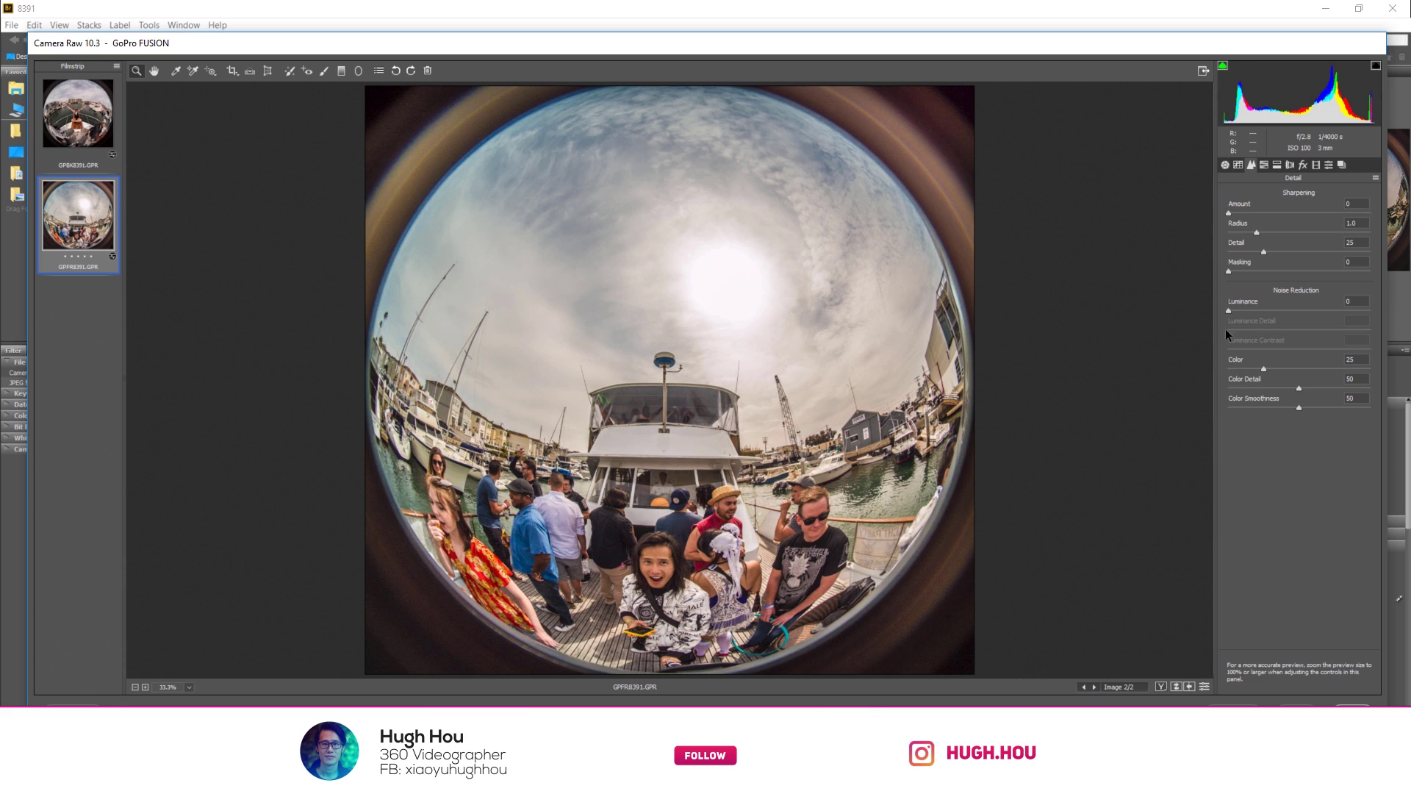
In Detail, add luminance noise reduction and nudge the sharpening Amount down.
drag(1225, 310, 1316, 311)
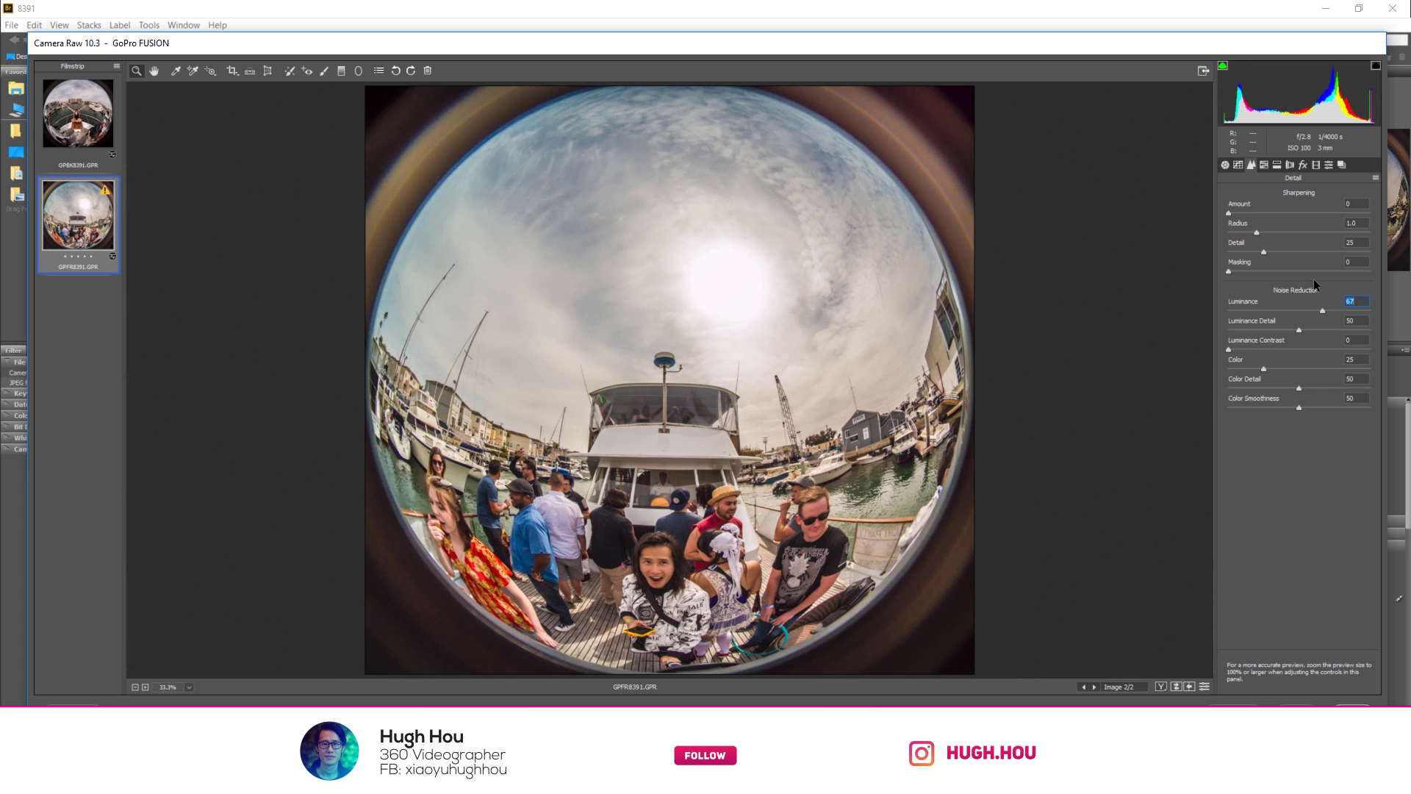
click(1229, 214)
key(Down)
key(Down)
key(Down)
Enable Remove Chromatic Aberration and apply a small manual Purple defringe amount.
click(1289, 163)
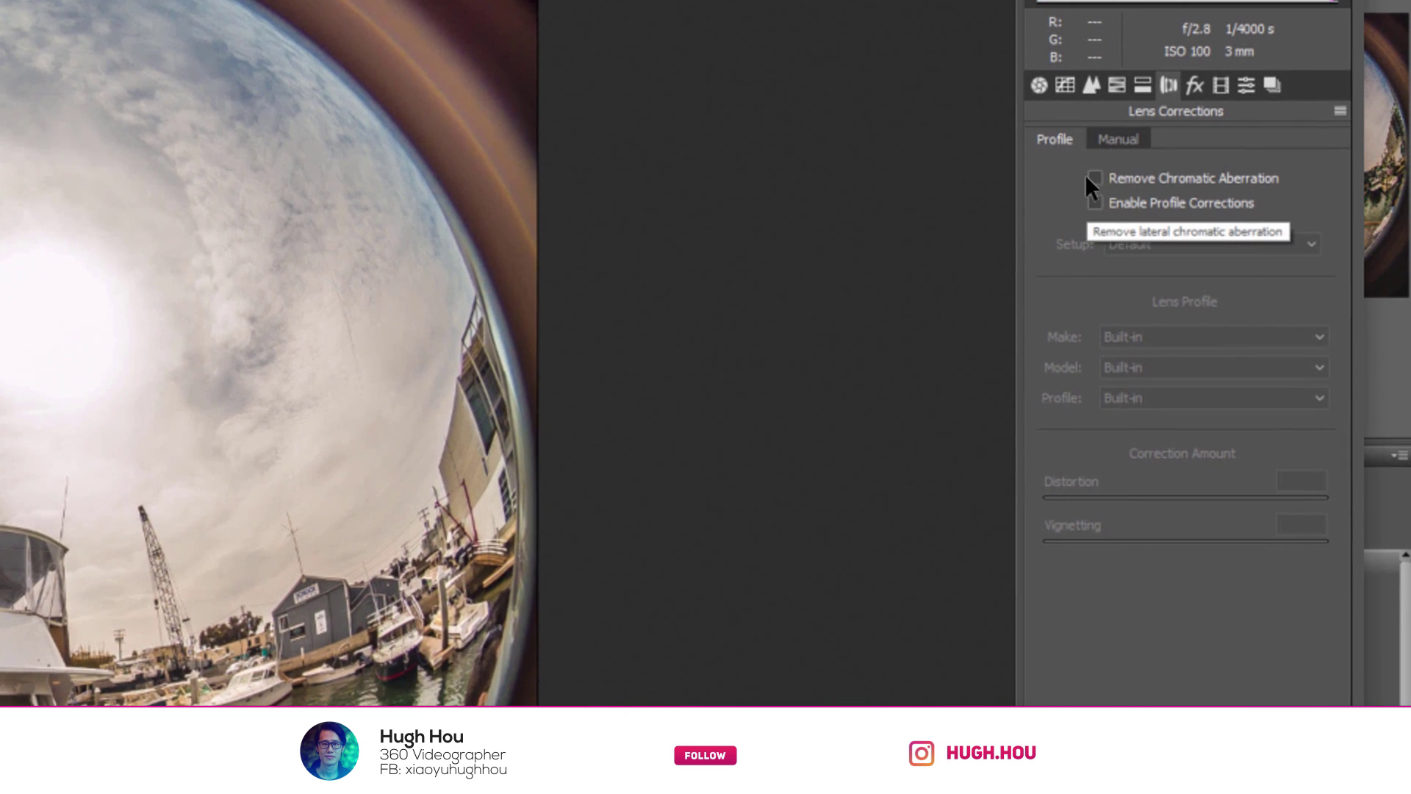
click(1090, 178)
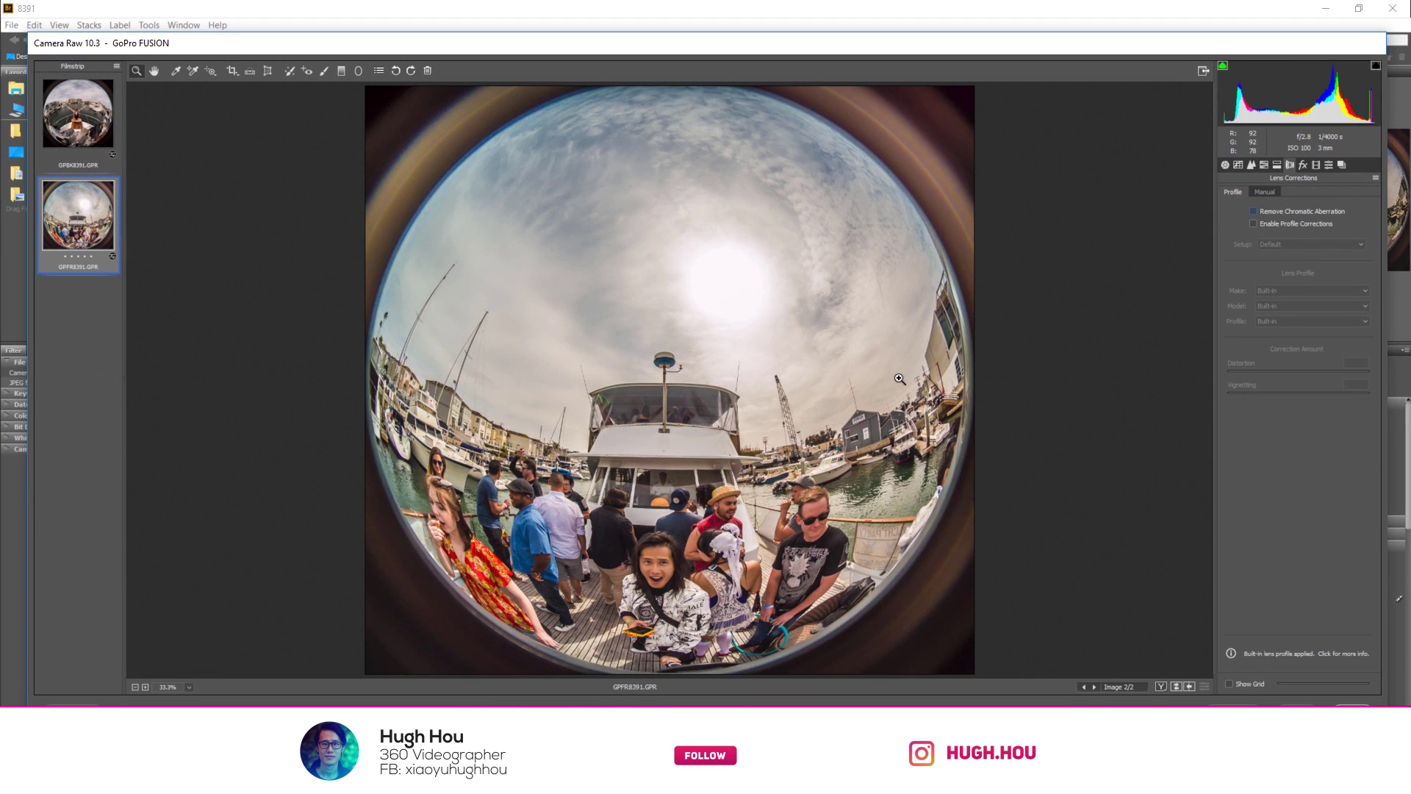
click(1253, 211)
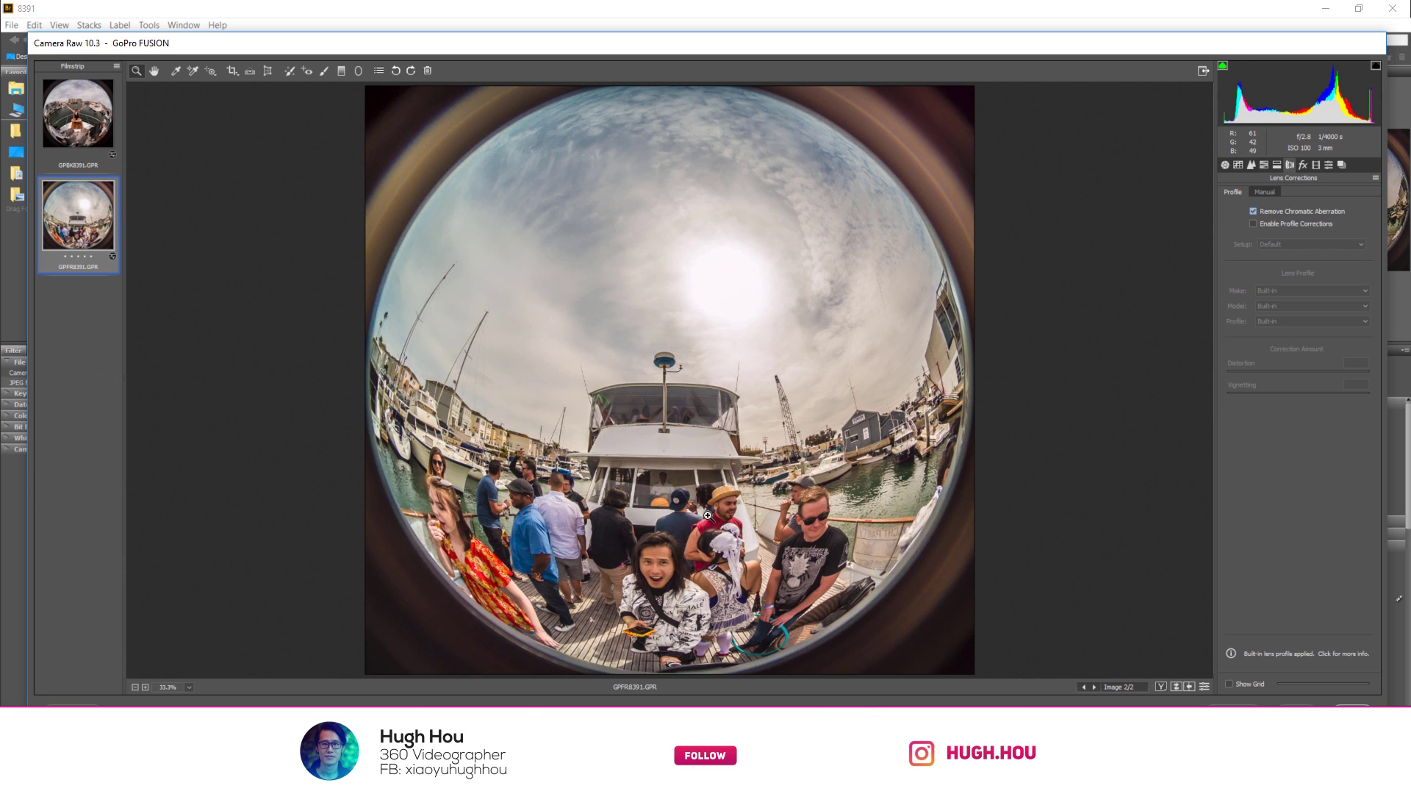
click(1264, 191)
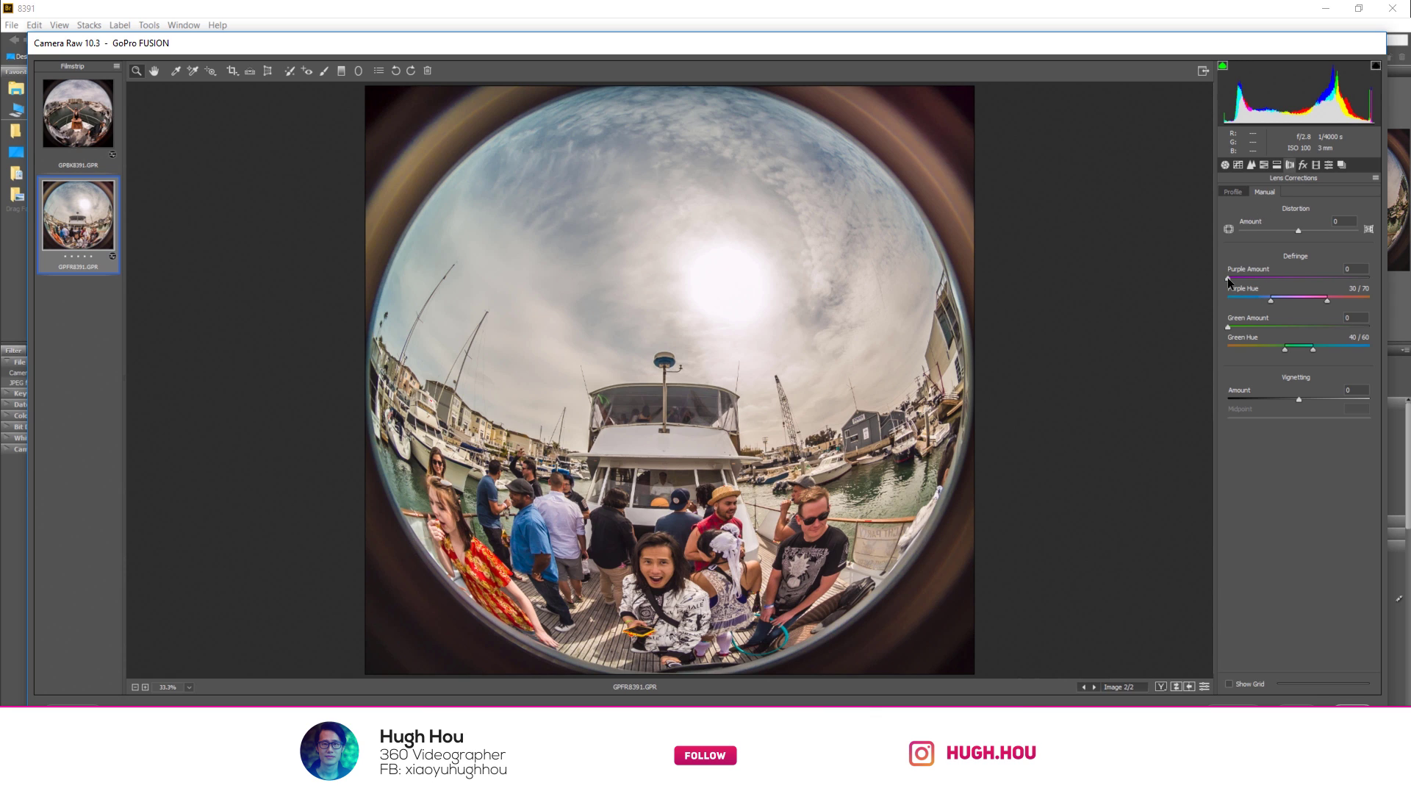
drag(1227, 278, 1246, 279)
Lower GPFR8391's HSL saturation: Purples to -29, Magentas to -17.
click(1264, 165)
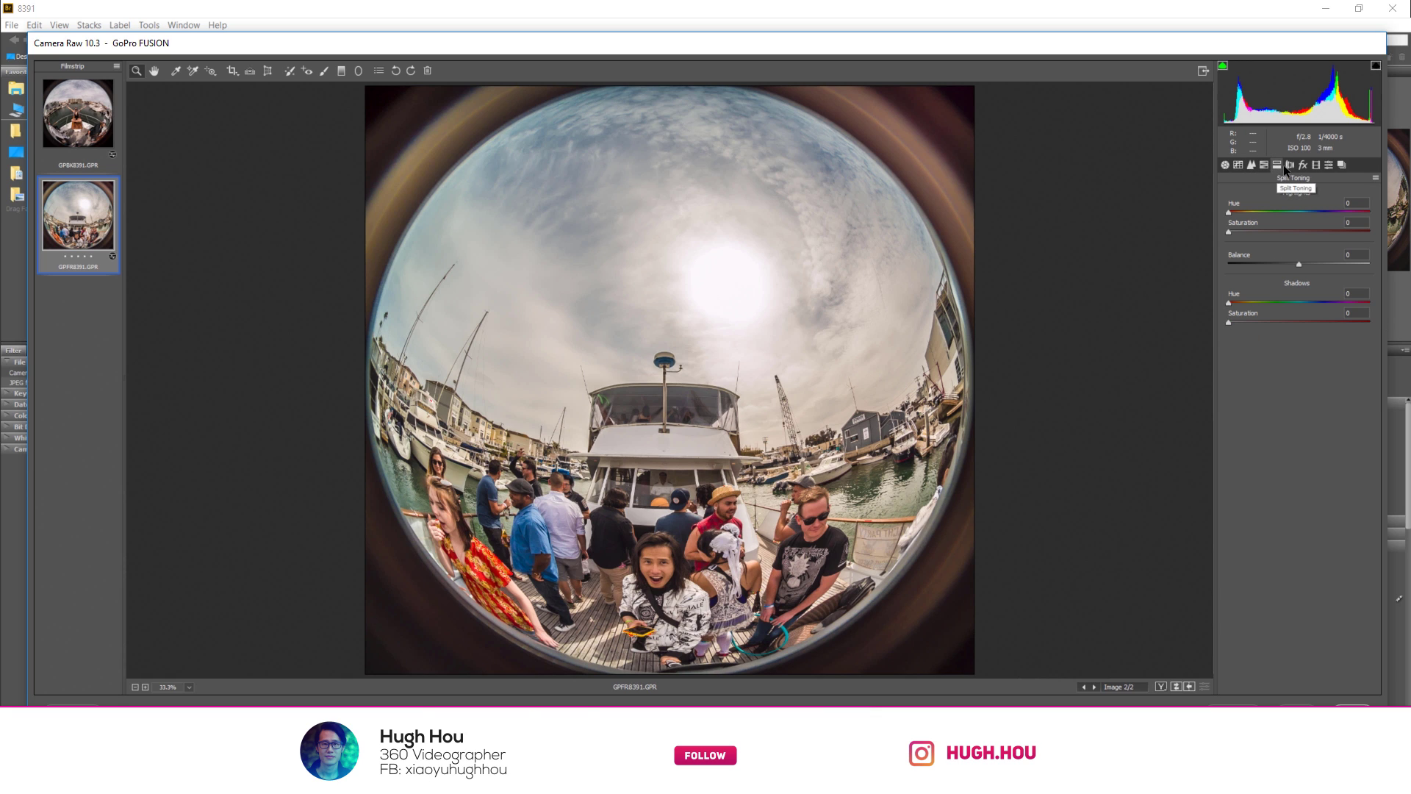
click(1259, 193)
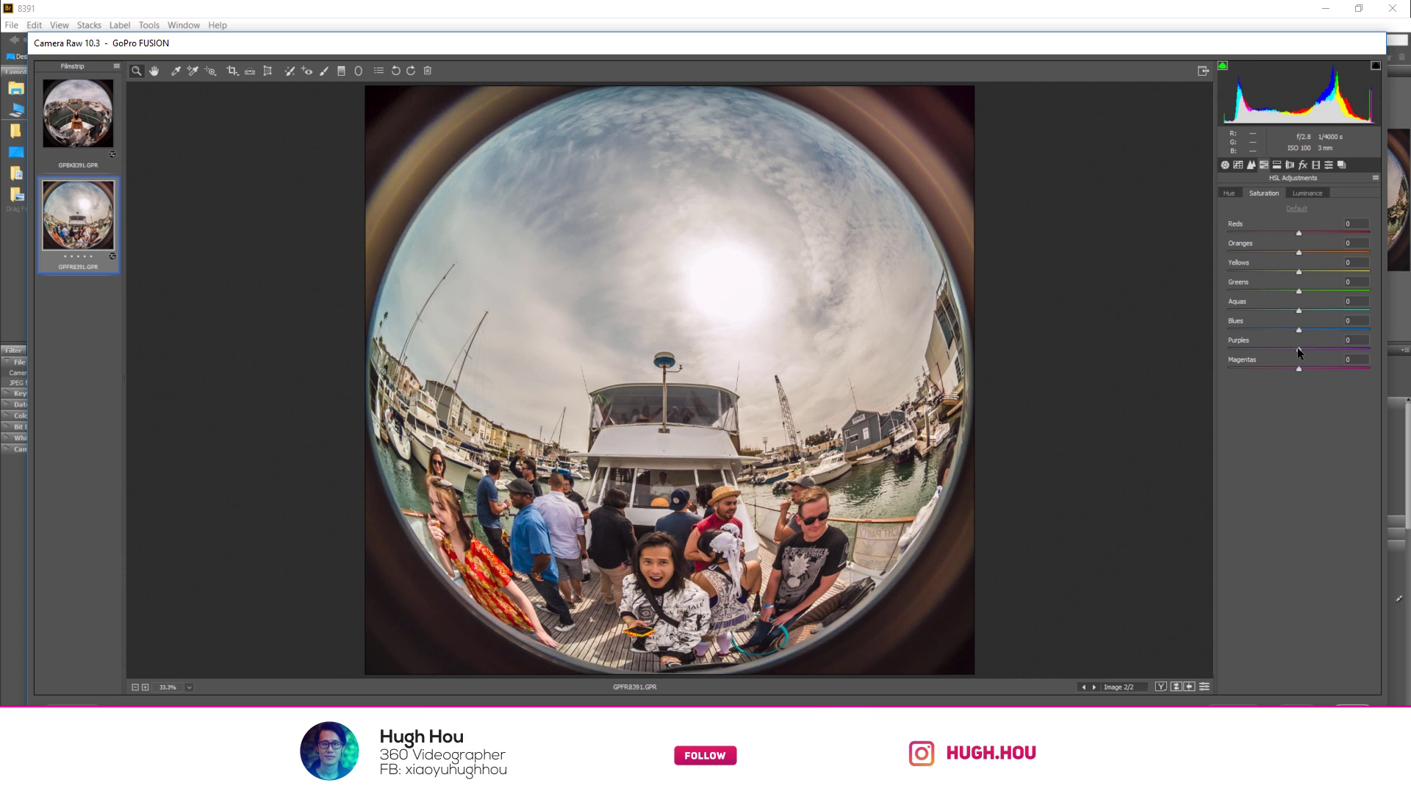
drag(1298, 350, 1290, 369)
click(1276, 348)
key(ctrl+alt+1)
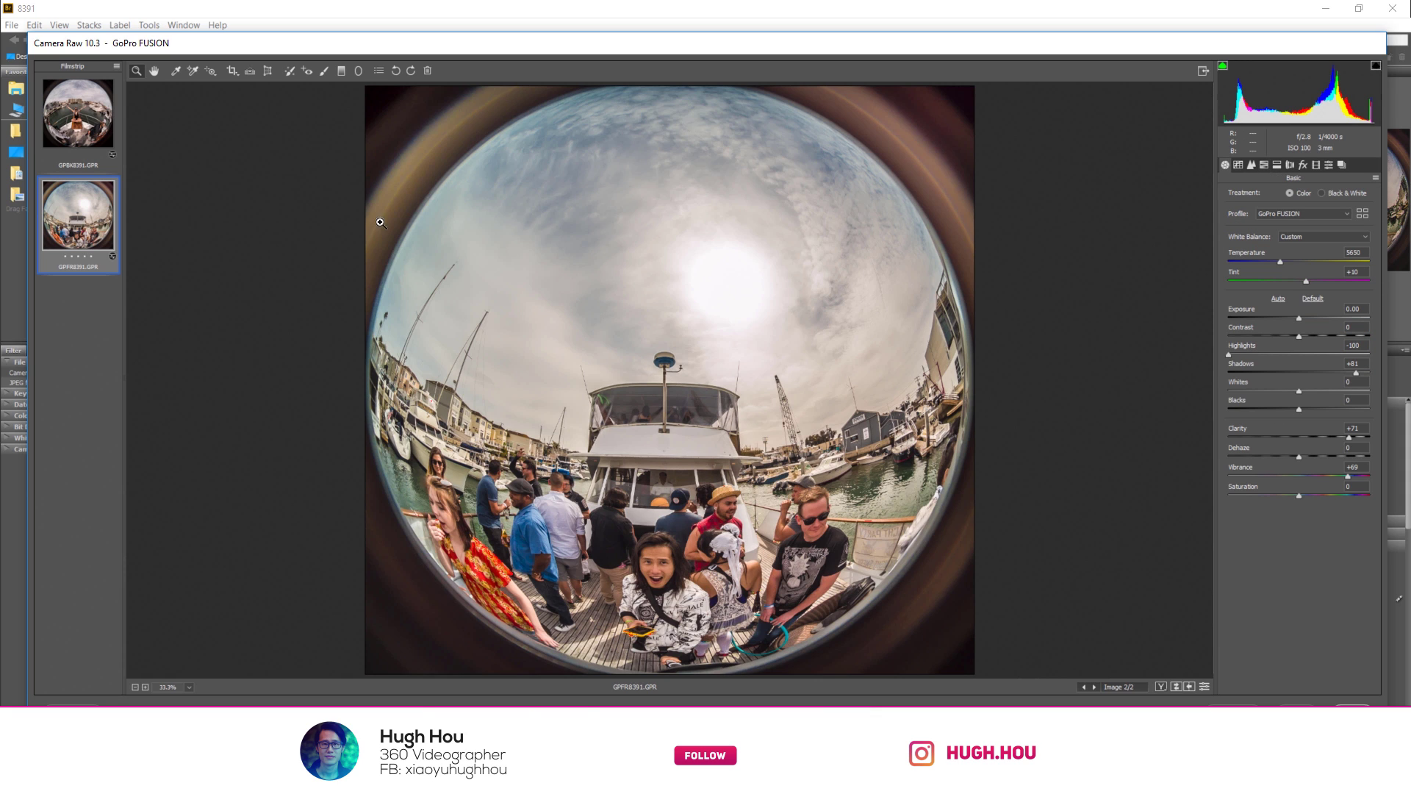
shift+click(94, 128)
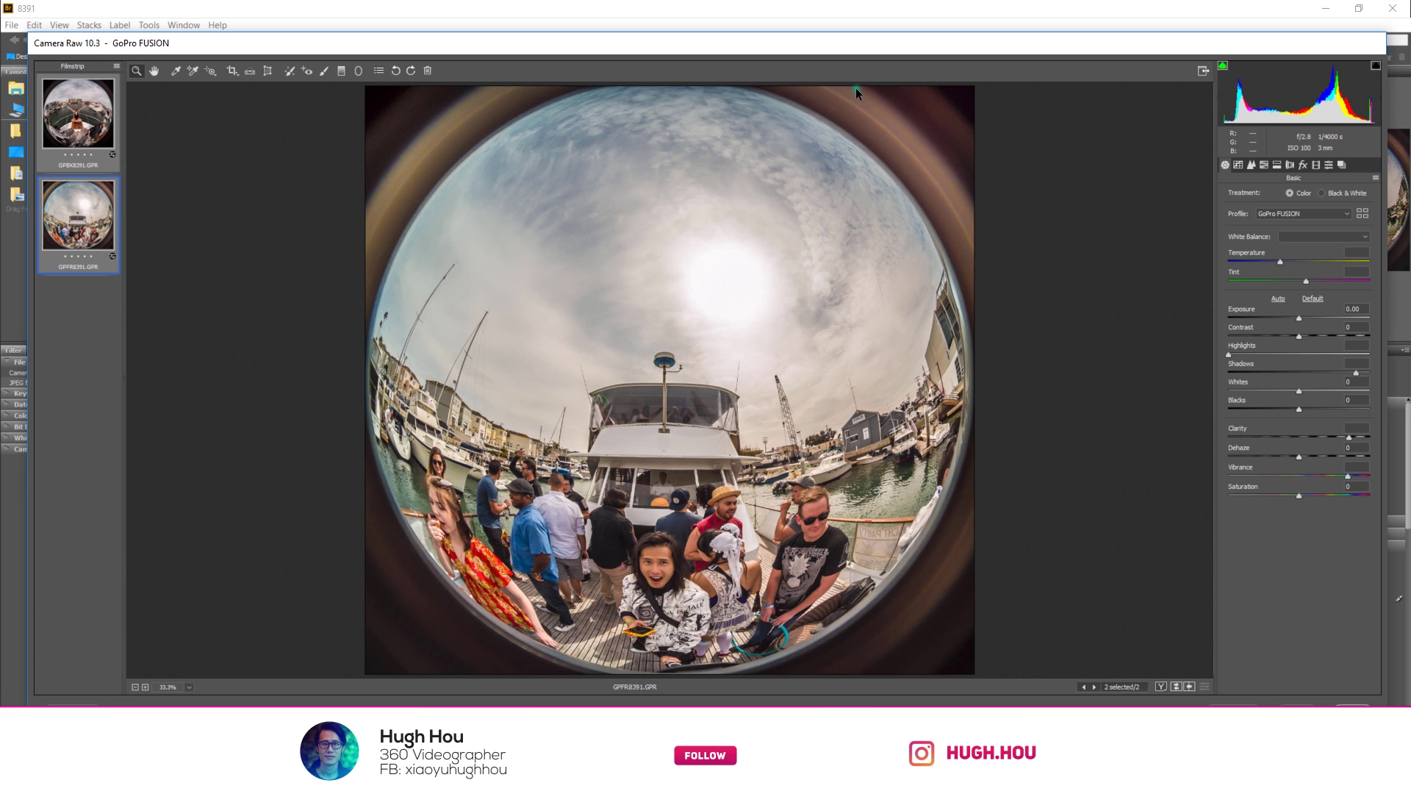
Sync the front photo's settings across both selected photos in the filmstrip.
click(116, 65)
click(160, 110)
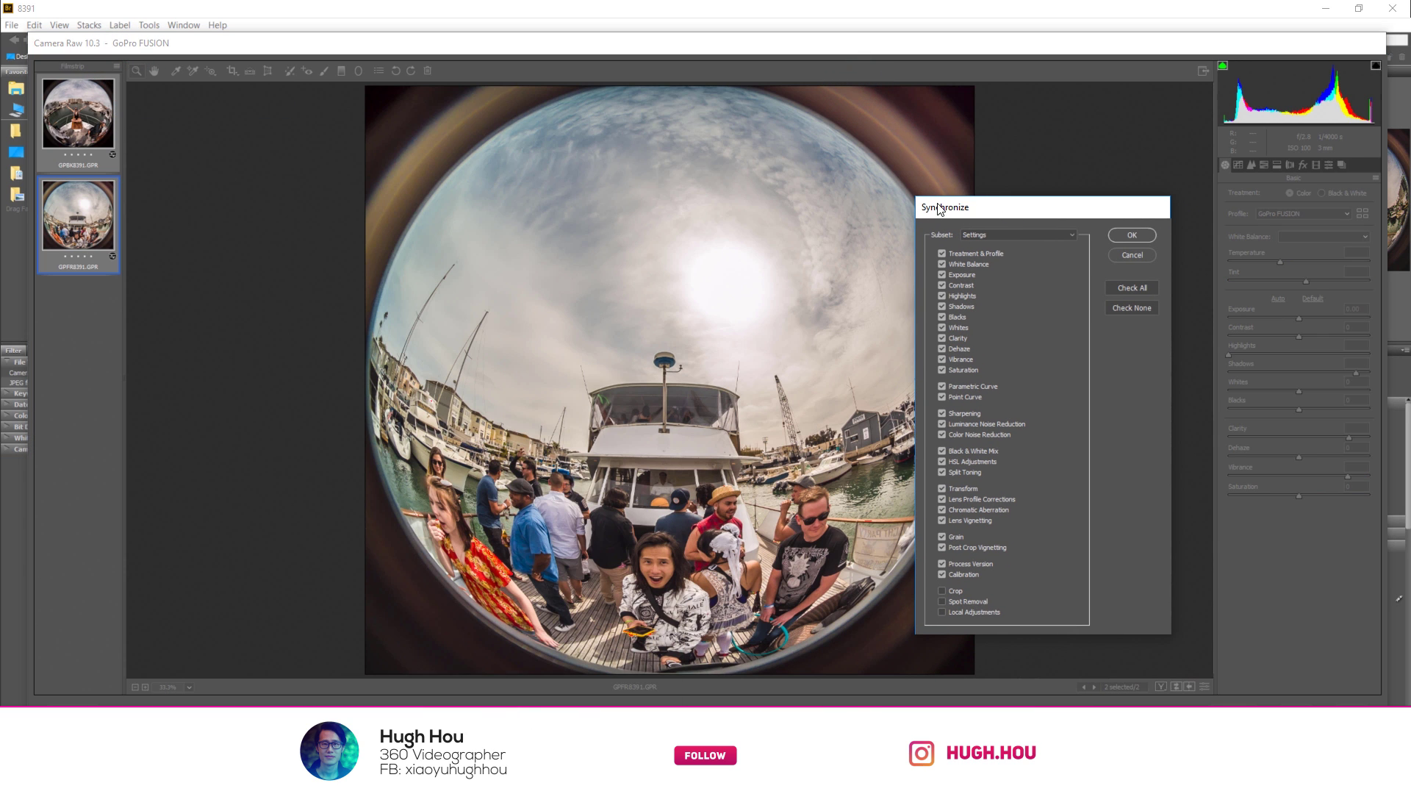
click(1139, 205)
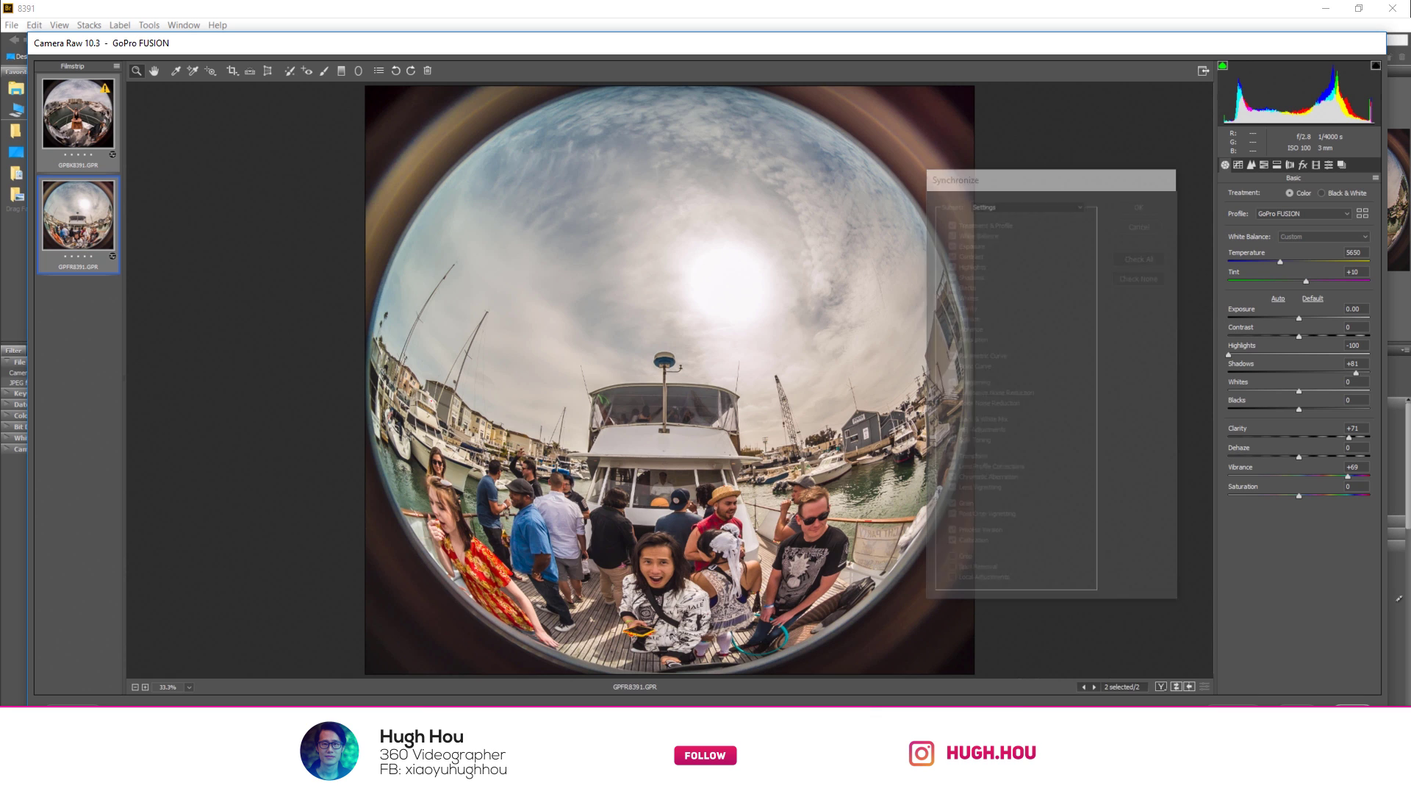
Switch to GPBK8391 and review its Lens Corrections, HSL and Basic settings.
click(61, 130)
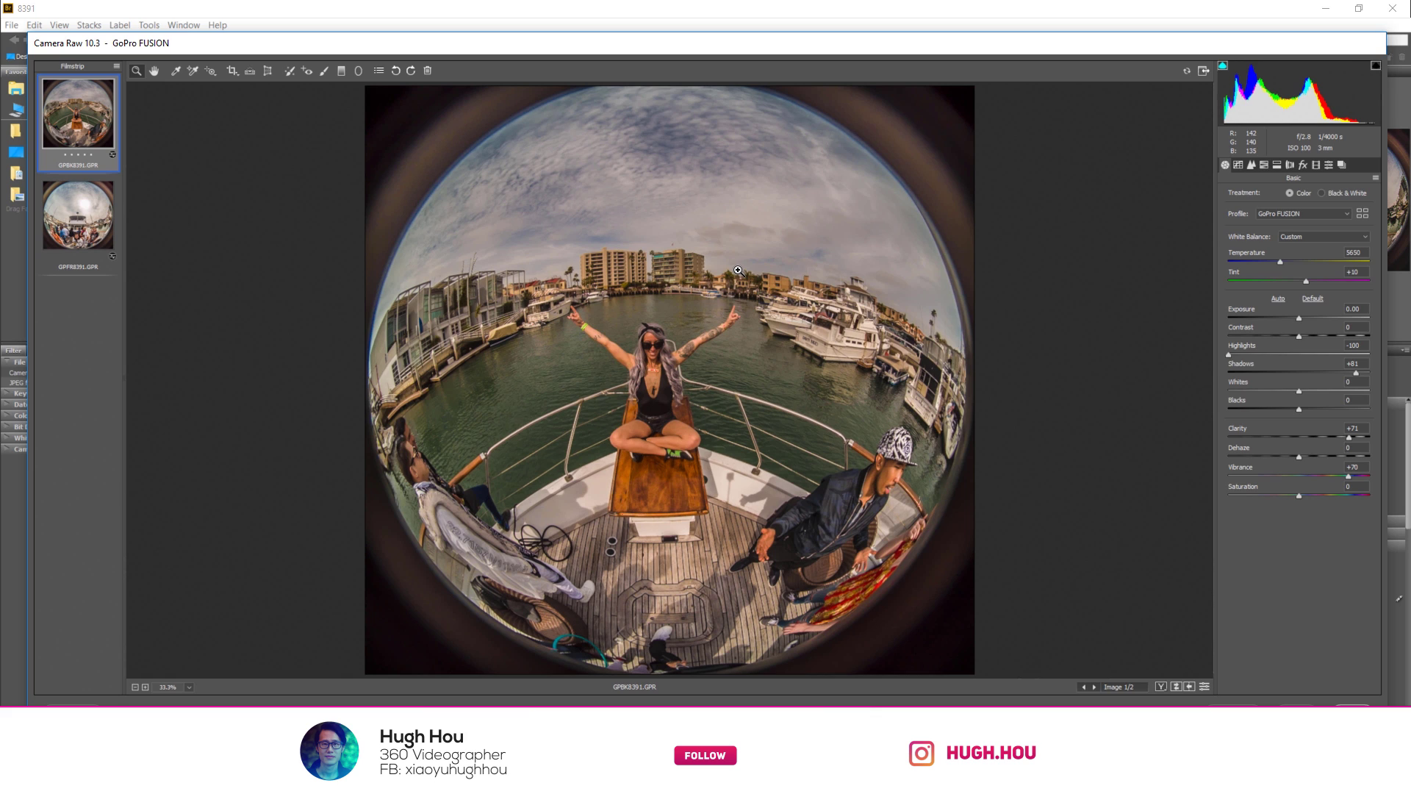
click(1290, 164)
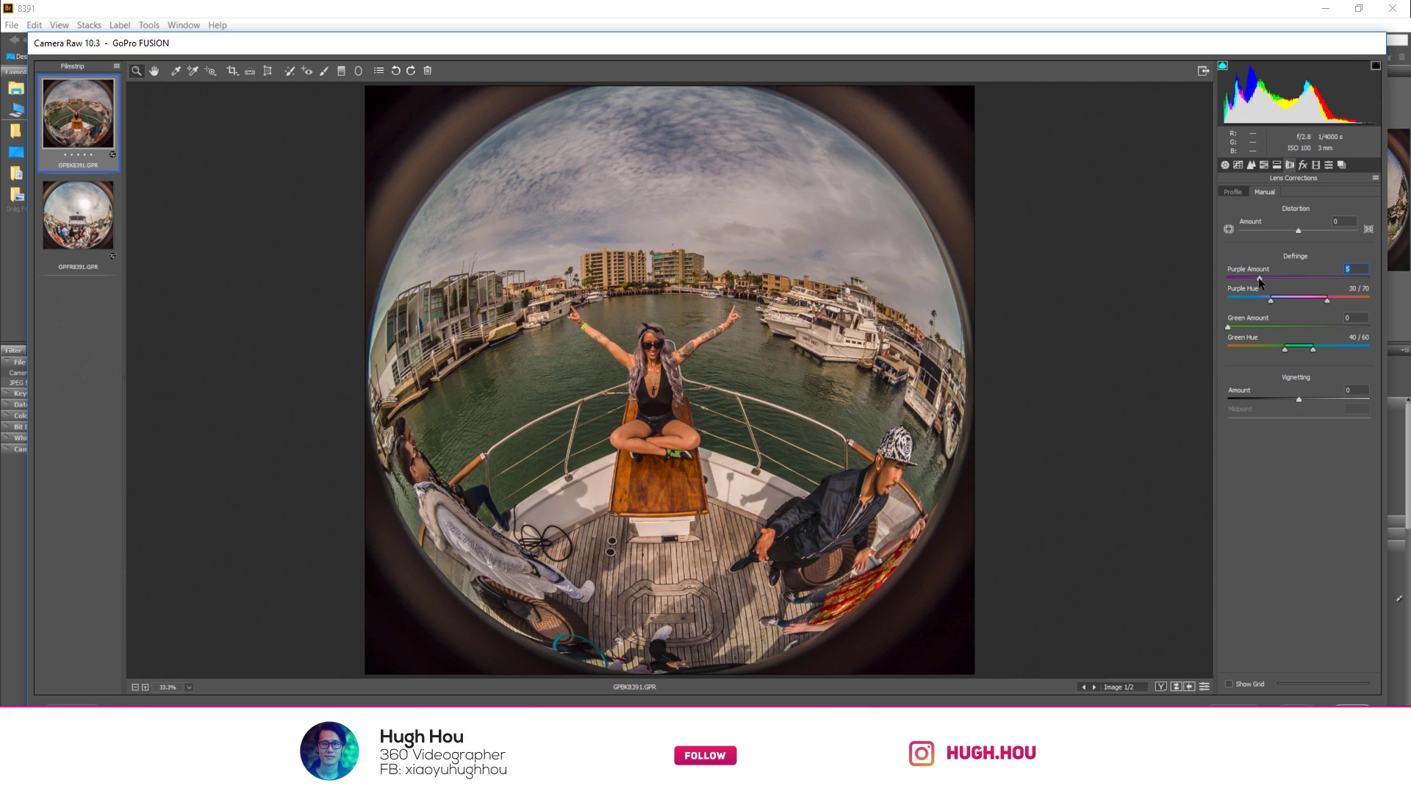
click(1263, 165)
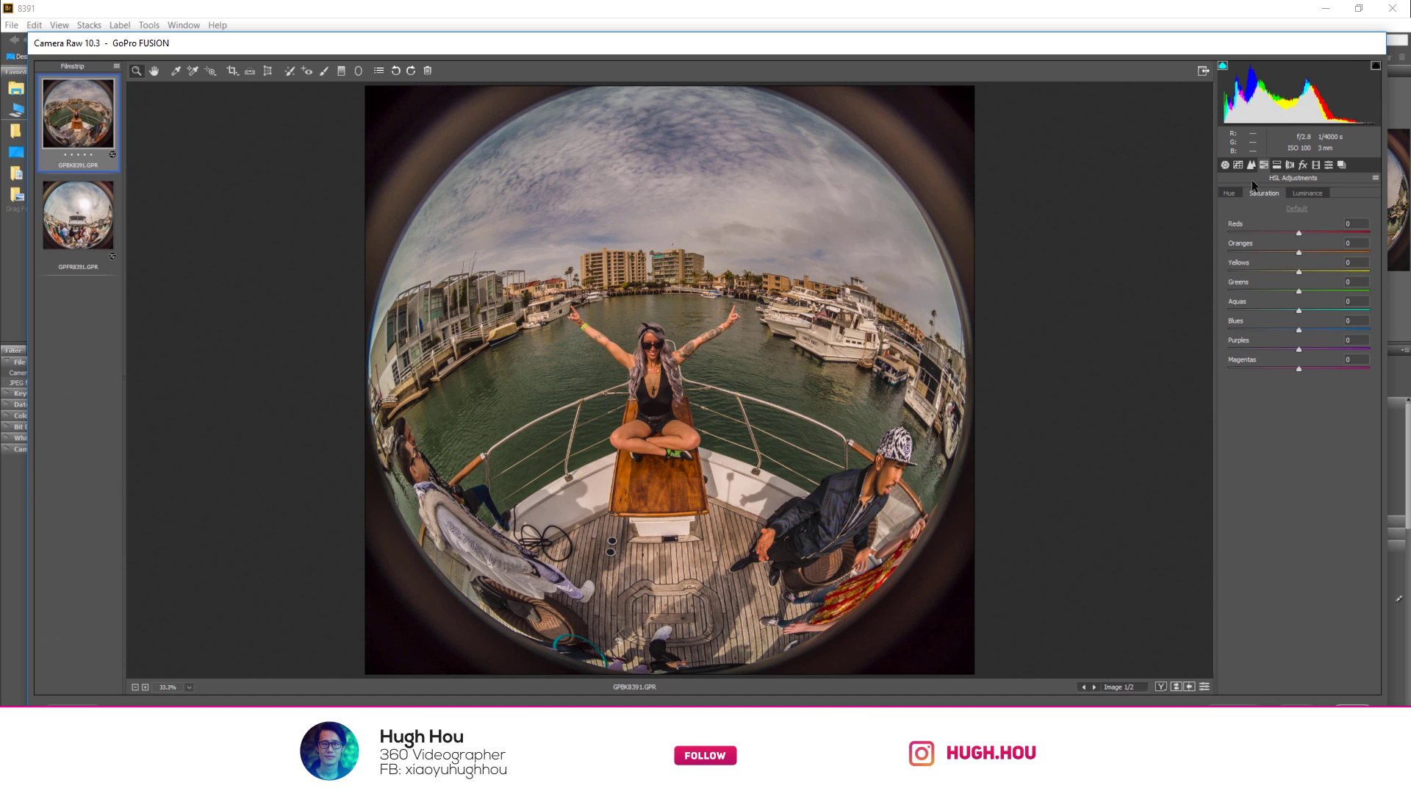
click(1224, 165)
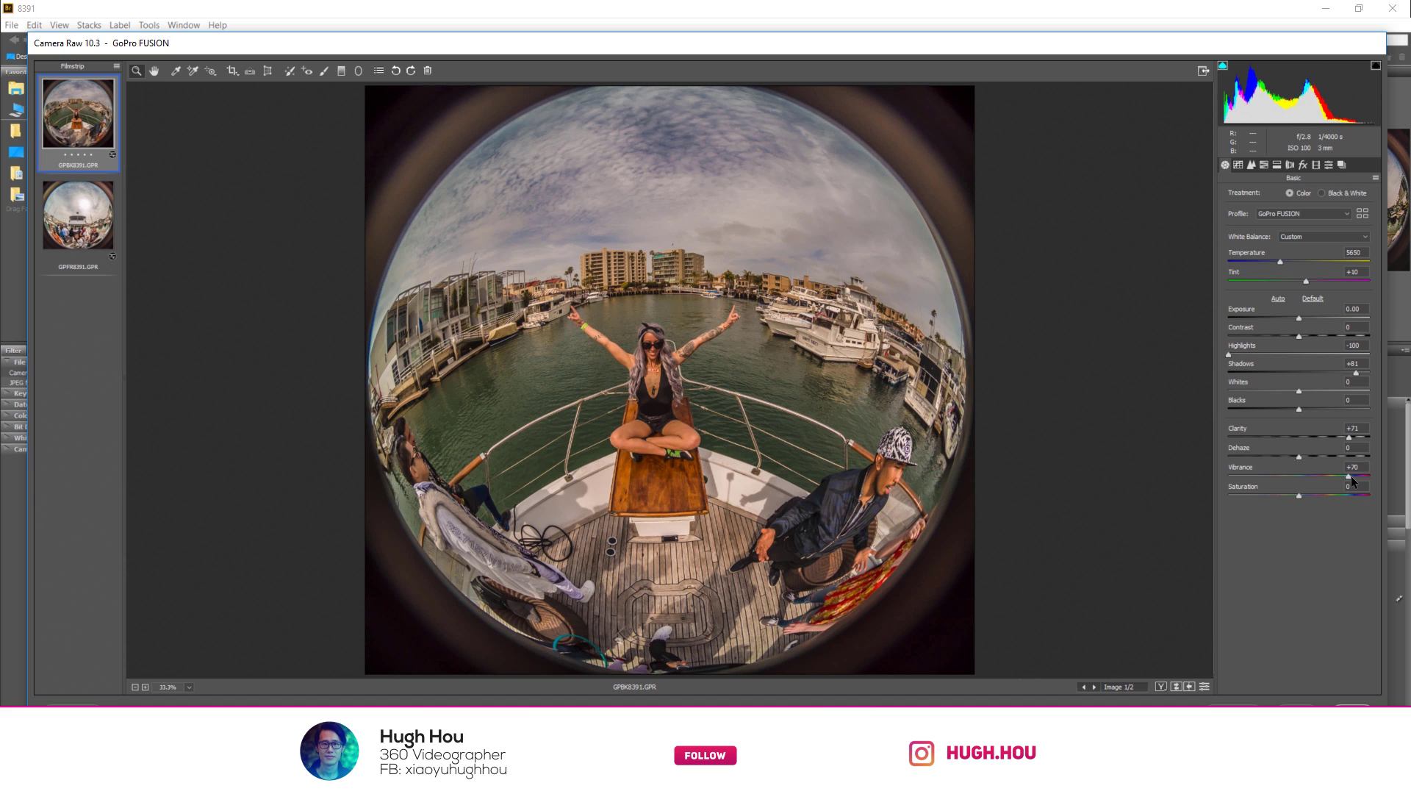
Raise GPBK8391's Vibrance to +100, Saturation to about +65, and slightly lower Purples saturation.
drag(1351, 479, 1381, 476)
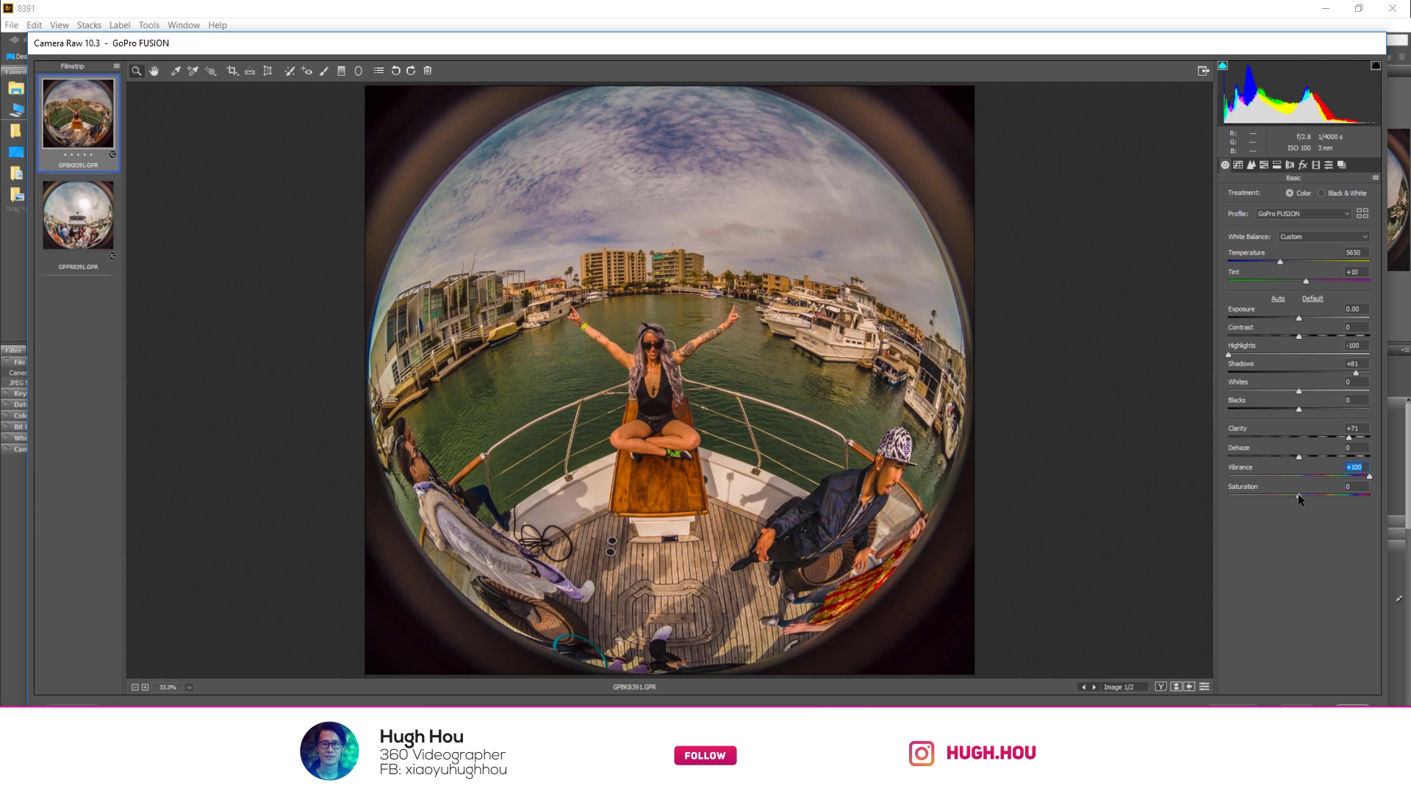
drag(1298, 493, 1348, 493)
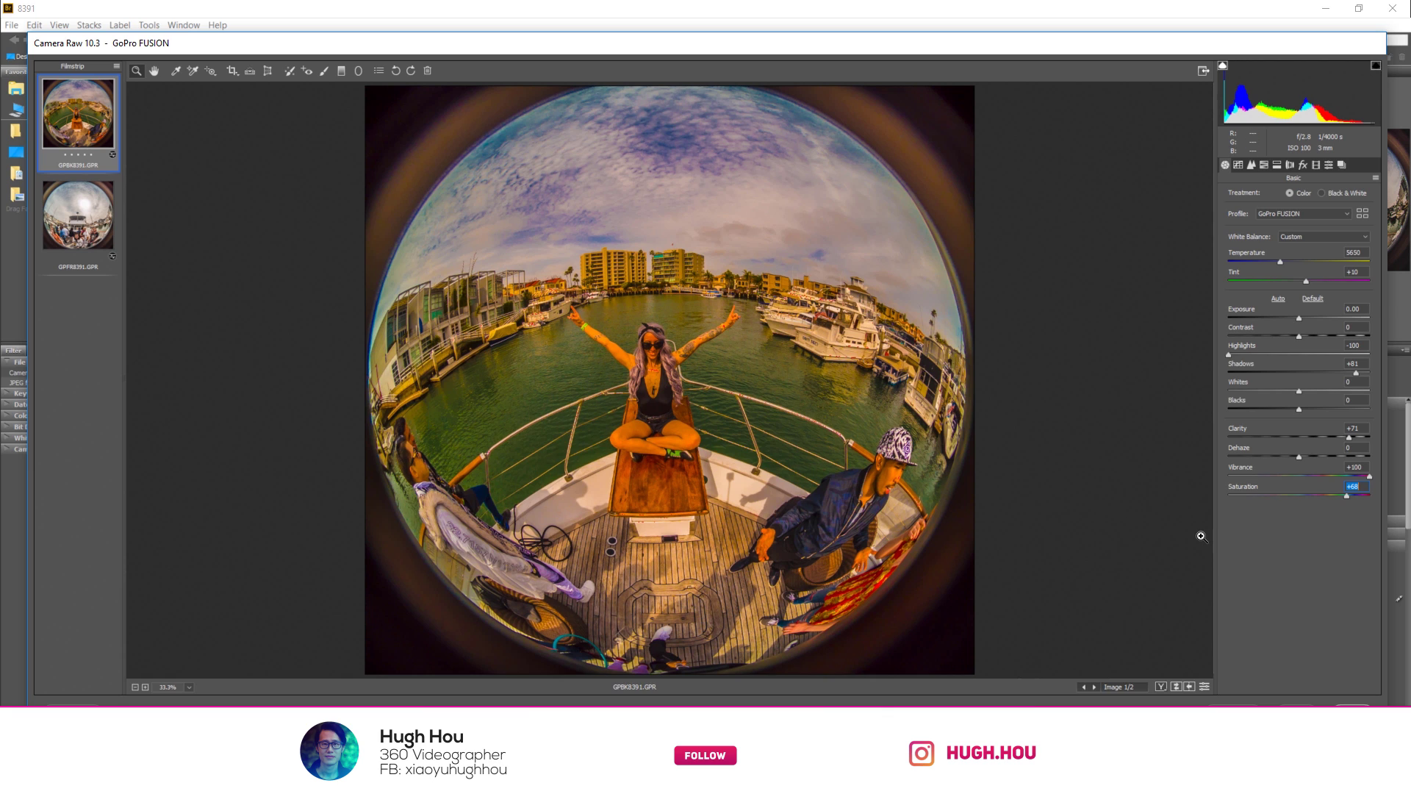
key(ctrl+alt+4)
drag(1299, 350, 1295, 355)
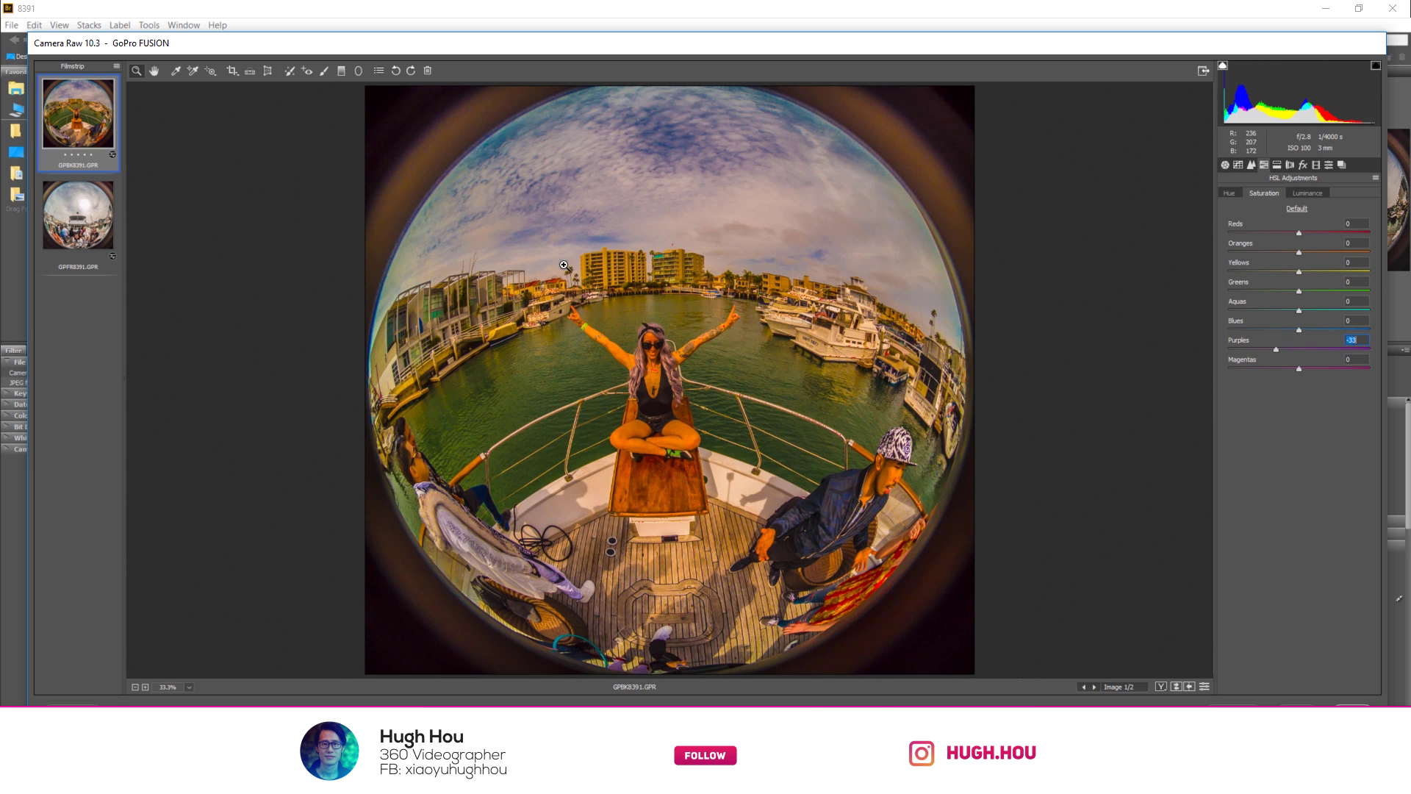
Nudge Magentas saturation down and add a little purple fringe removal in Lens Corrections.
drag(1298, 369, 1298, 369)
click(1290, 165)
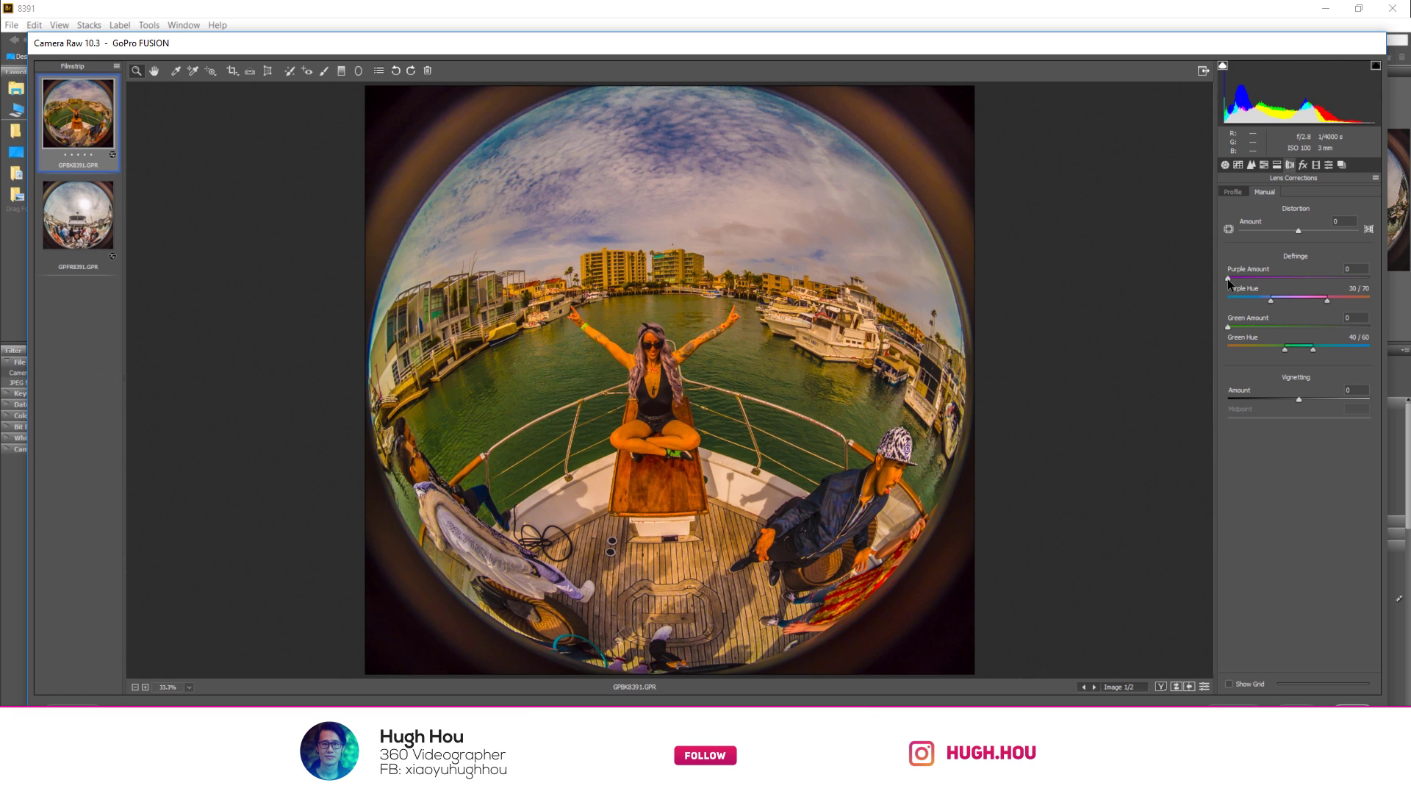
drag(1228, 279, 1238, 279)
Ease Vibrance back to +89 with Saturation down to +8, then show the point tone curve.
key(ctrl+alt+1)
drag(1369, 476, 1306, 494)
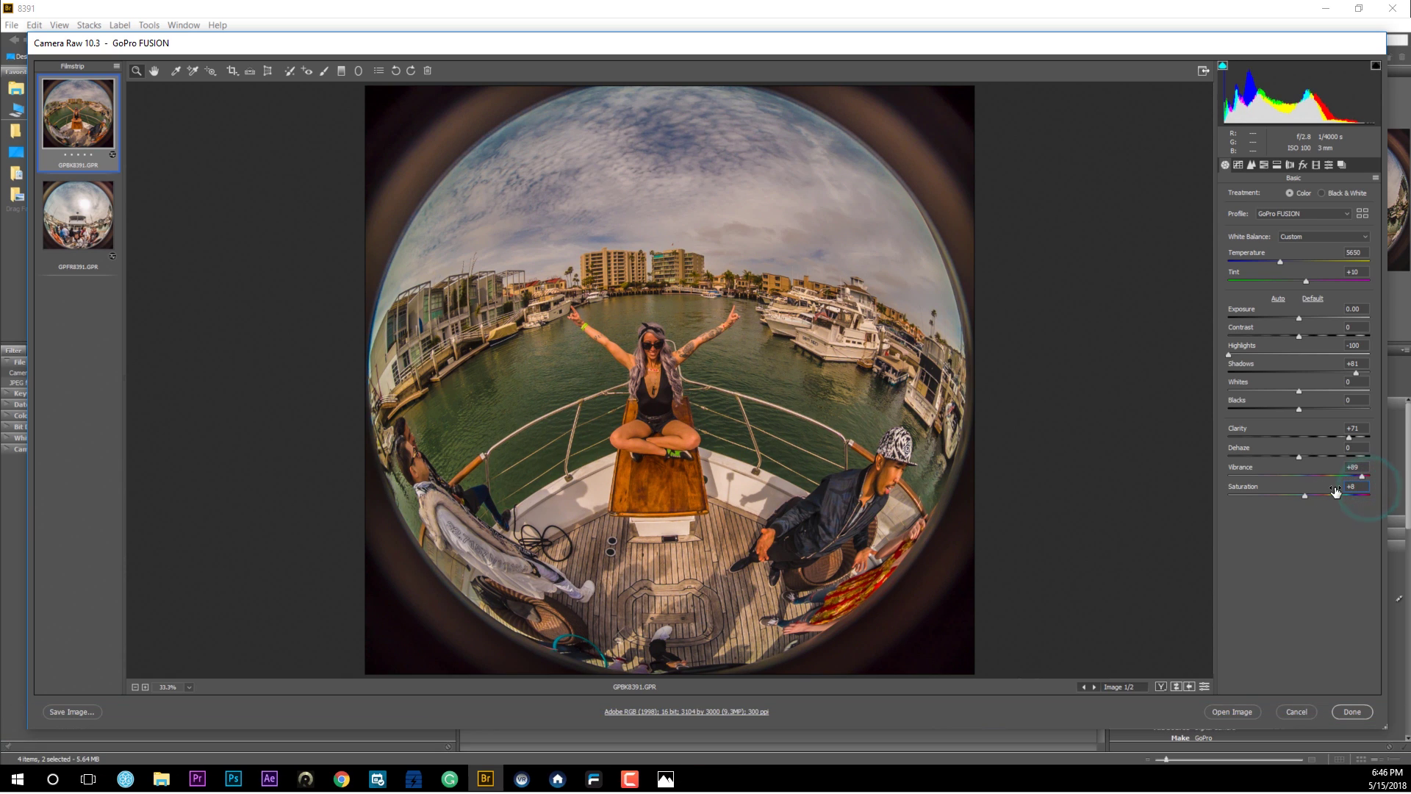
click(1238, 165)
click(1249, 164)
click(1239, 164)
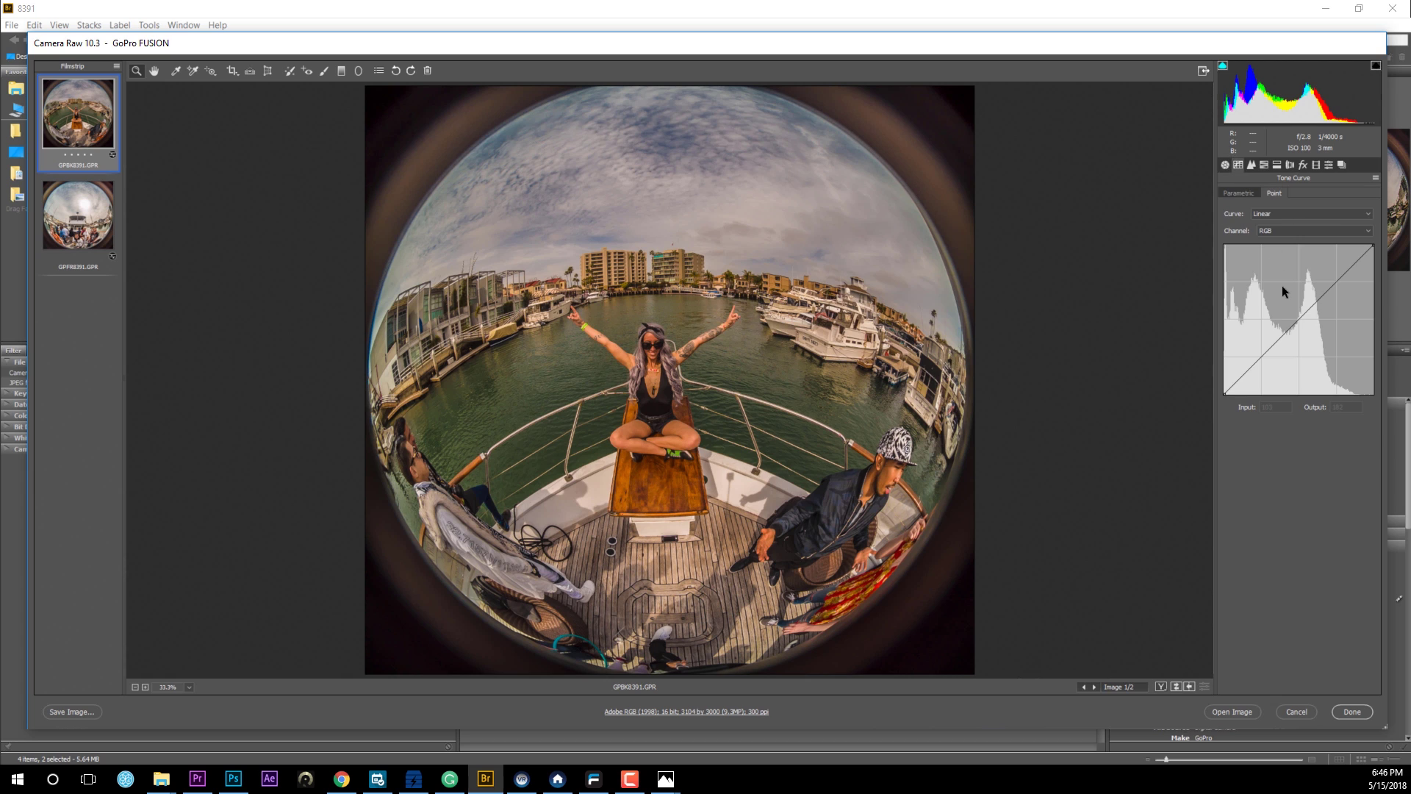
Add curve points near 67 and 209 and lift the black point to Output 17.
click(1260, 359)
drag(1346, 274, 1345, 267)
drag(1224, 394, 1223, 384)
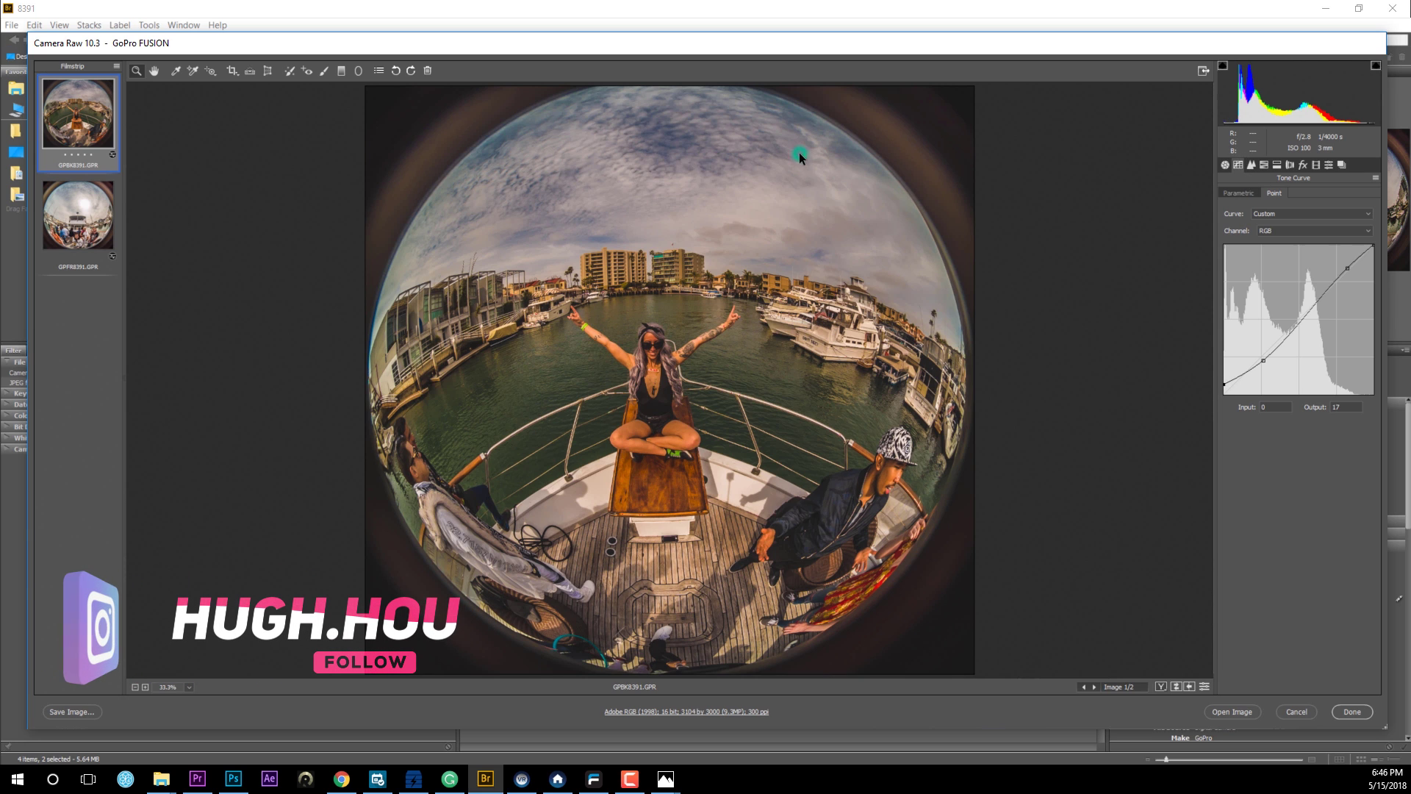
key(ctrl+a)
Sync the back photo's adjustments, including the lifted-black tone curve, onto front photo GPFR8391.
right_click(77, 82)
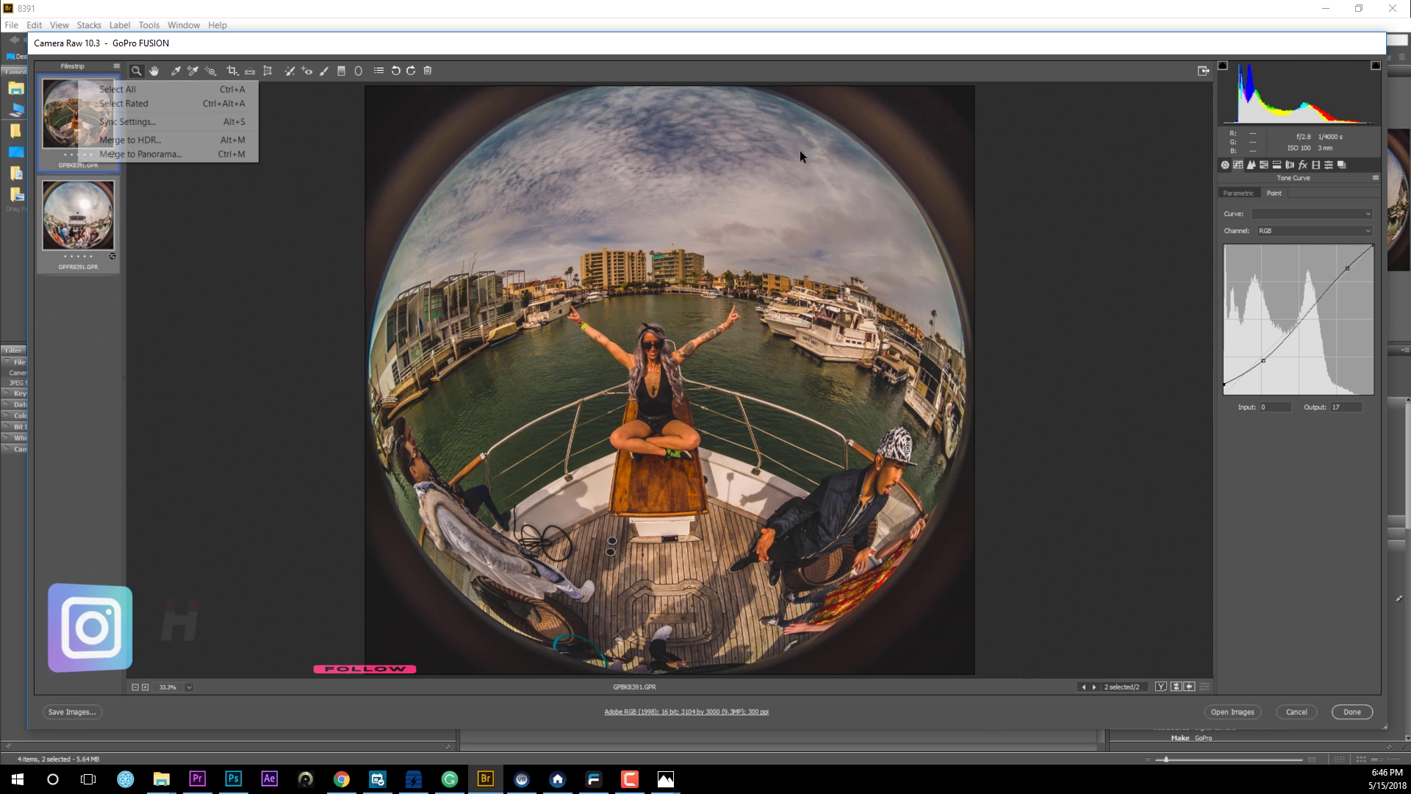
click(130, 122)
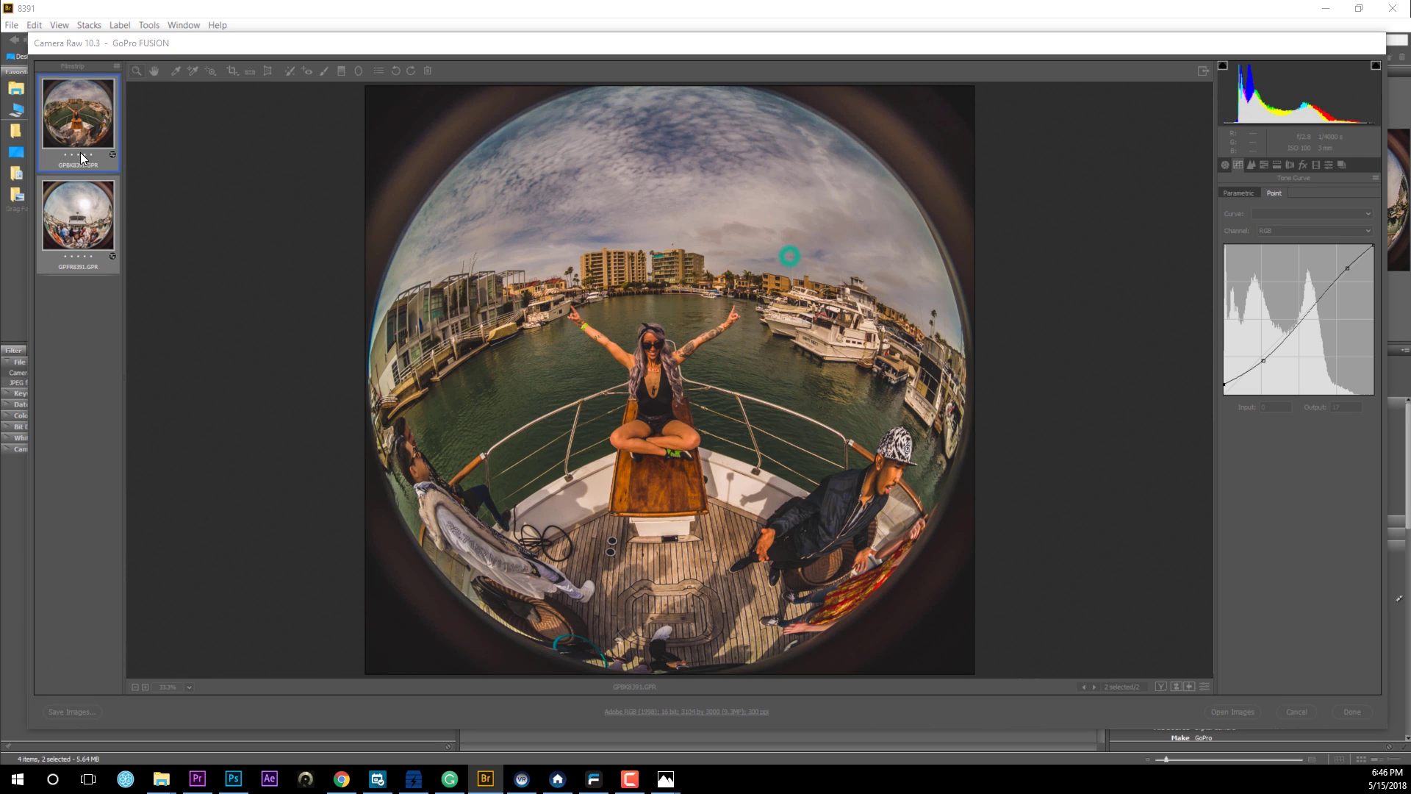
click(77, 213)
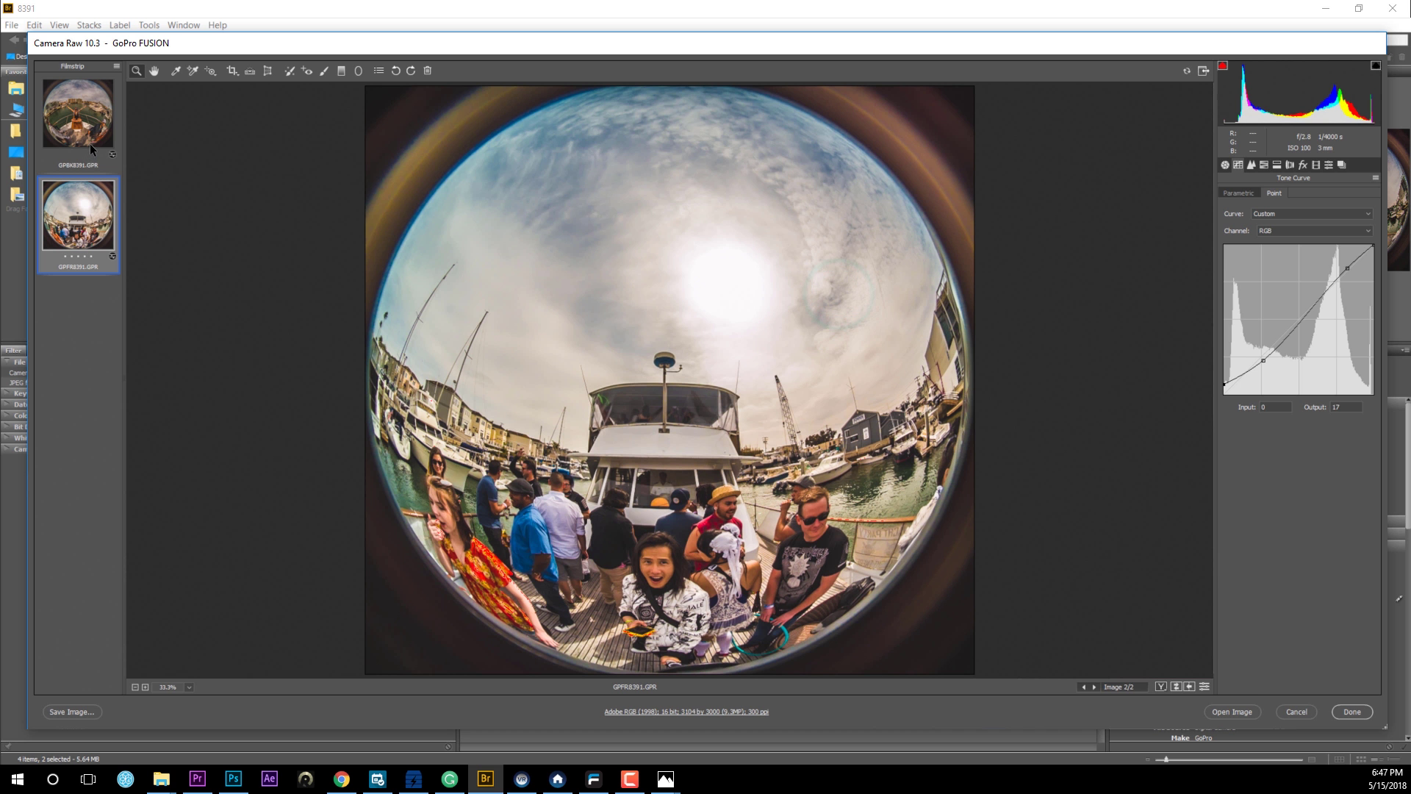
Check GPFR8391's synced look in single-photo view, then return to GPBK8391.
click(90, 140)
click(96, 231)
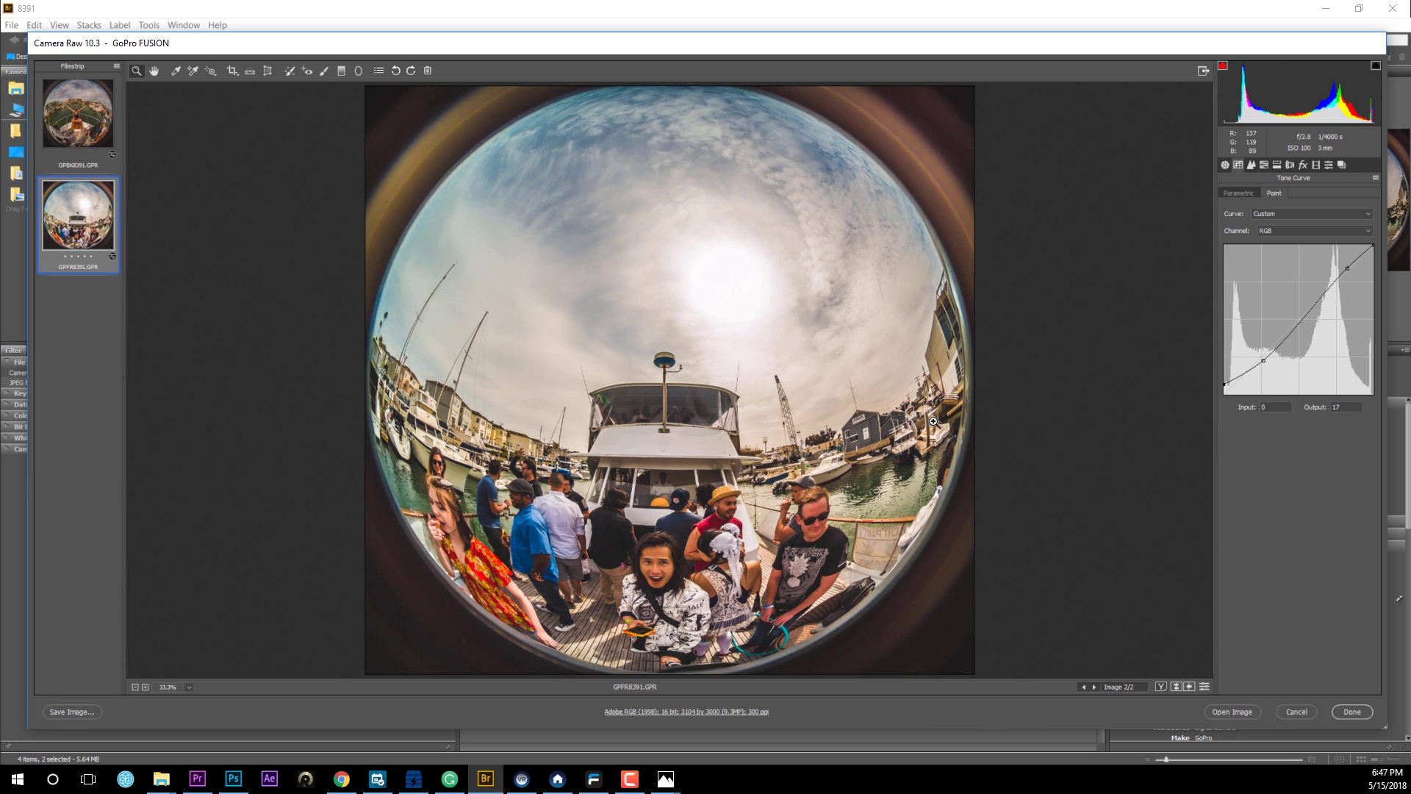
key(Up)
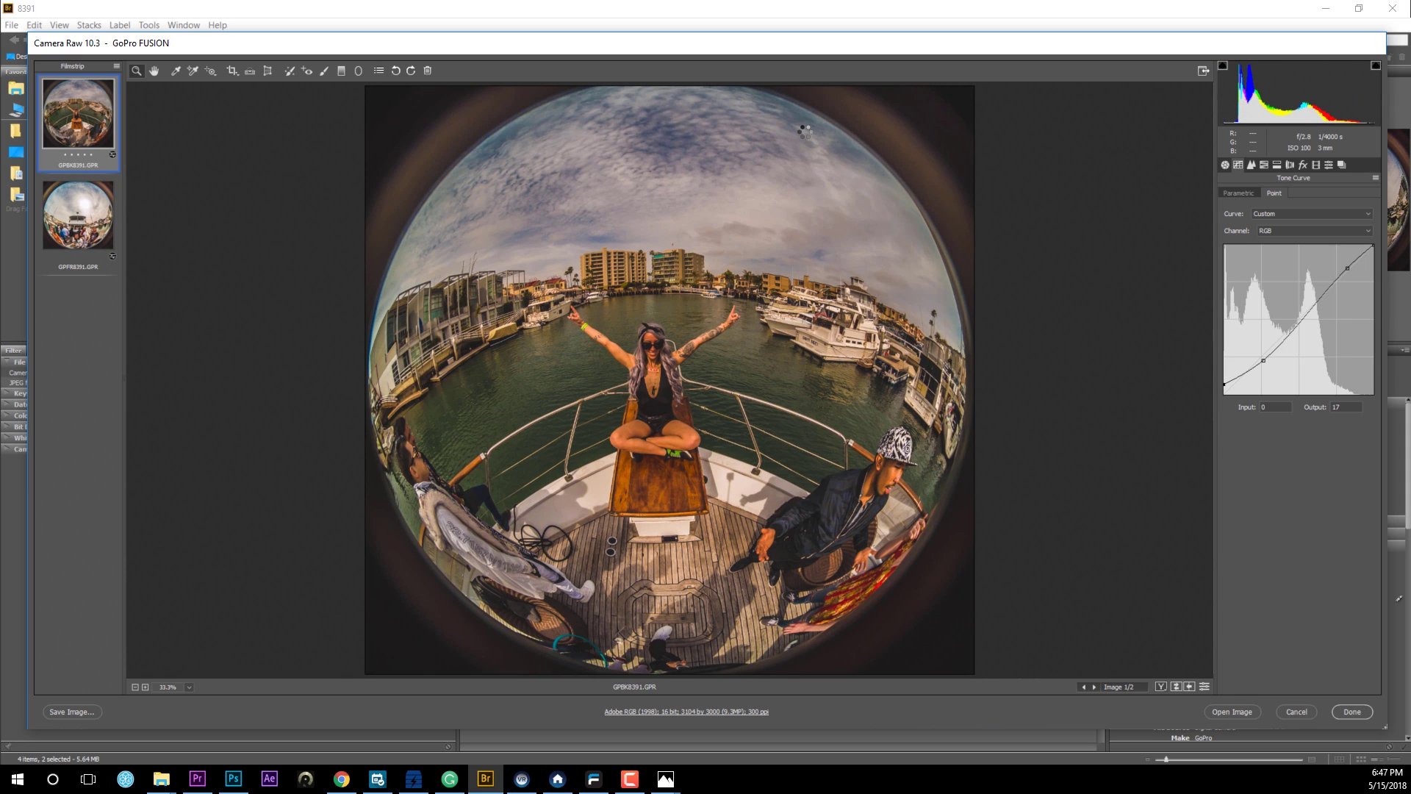
Save both GPR photos as JPEG with the _GPR suffix at Maximum quality.
shift+click(72, 240)
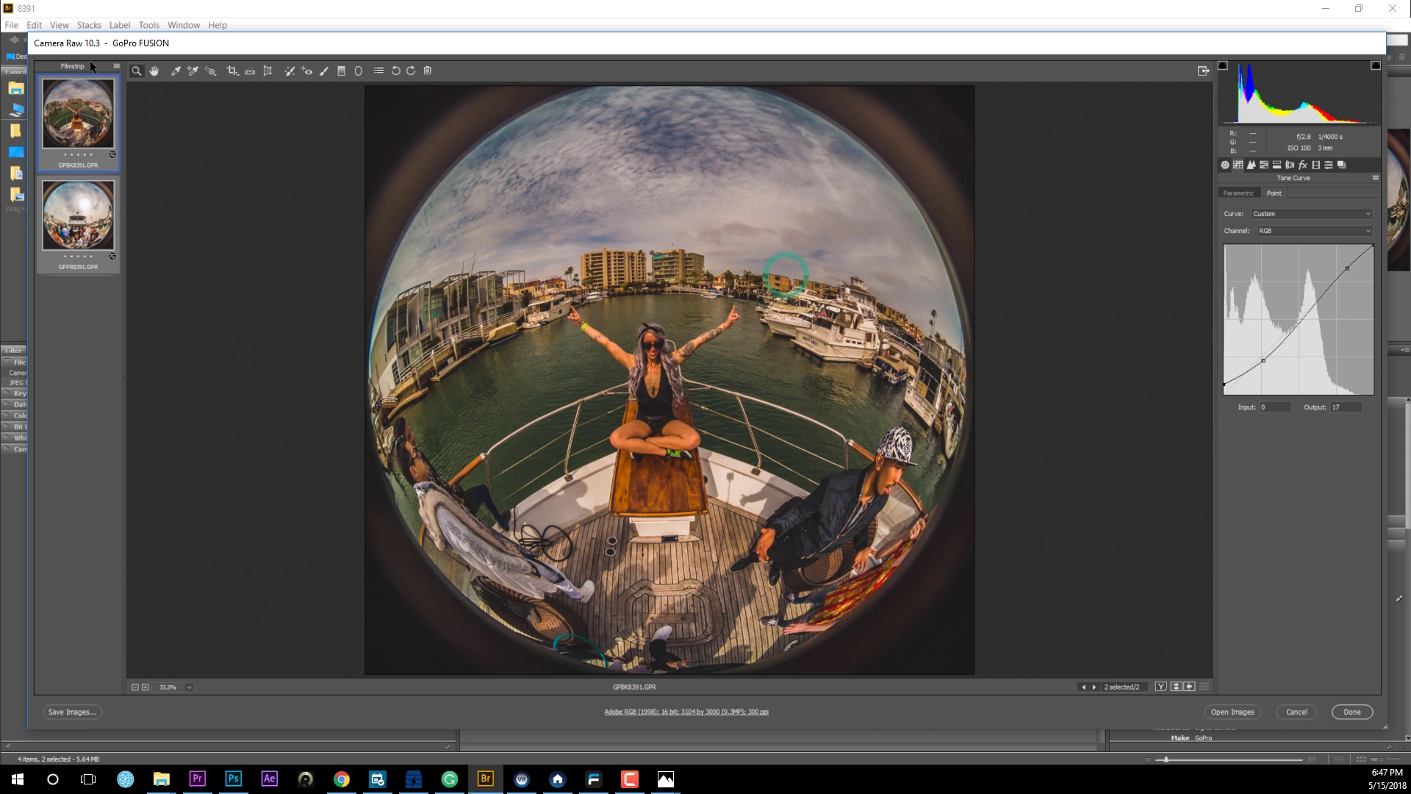
click(67, 713)
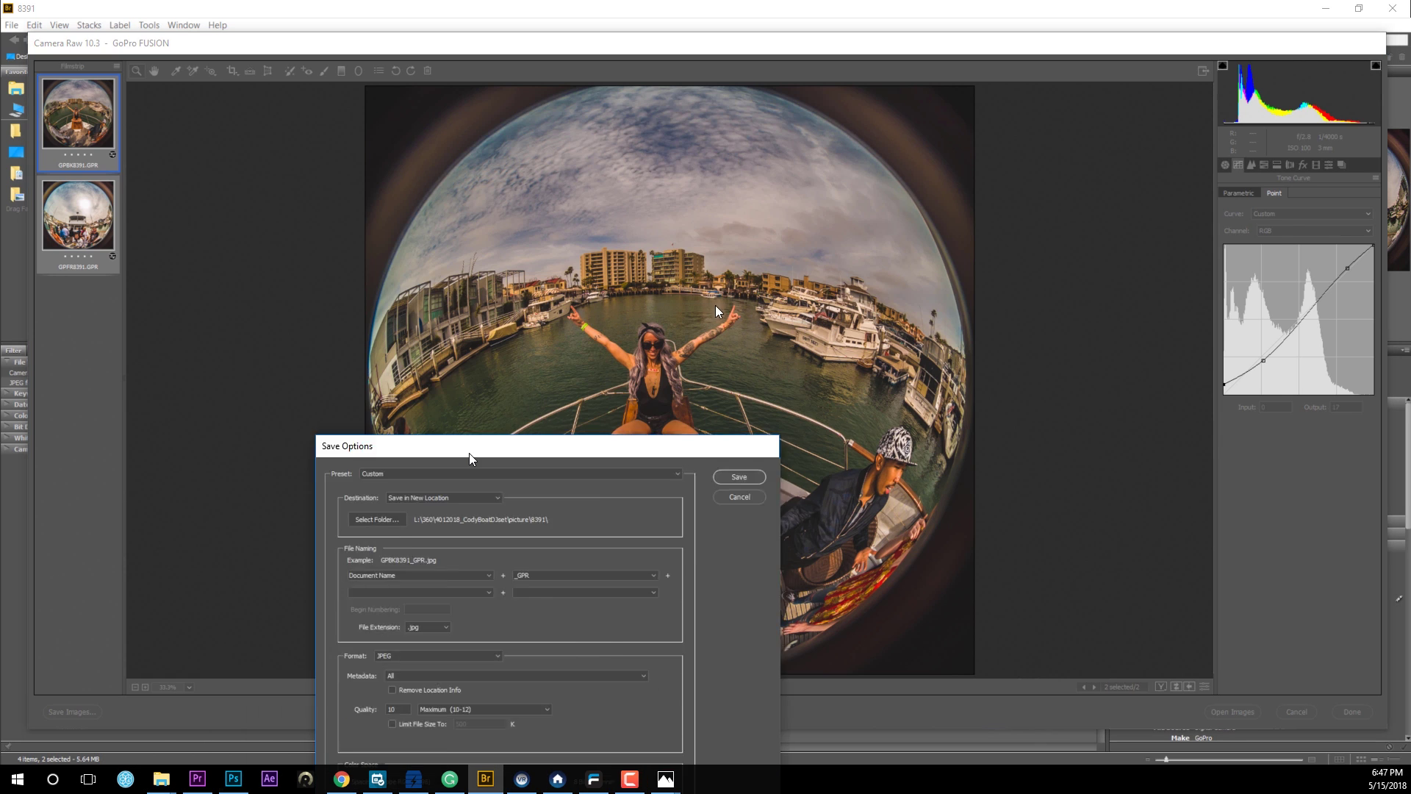
drag(470, 450, 735, 150)
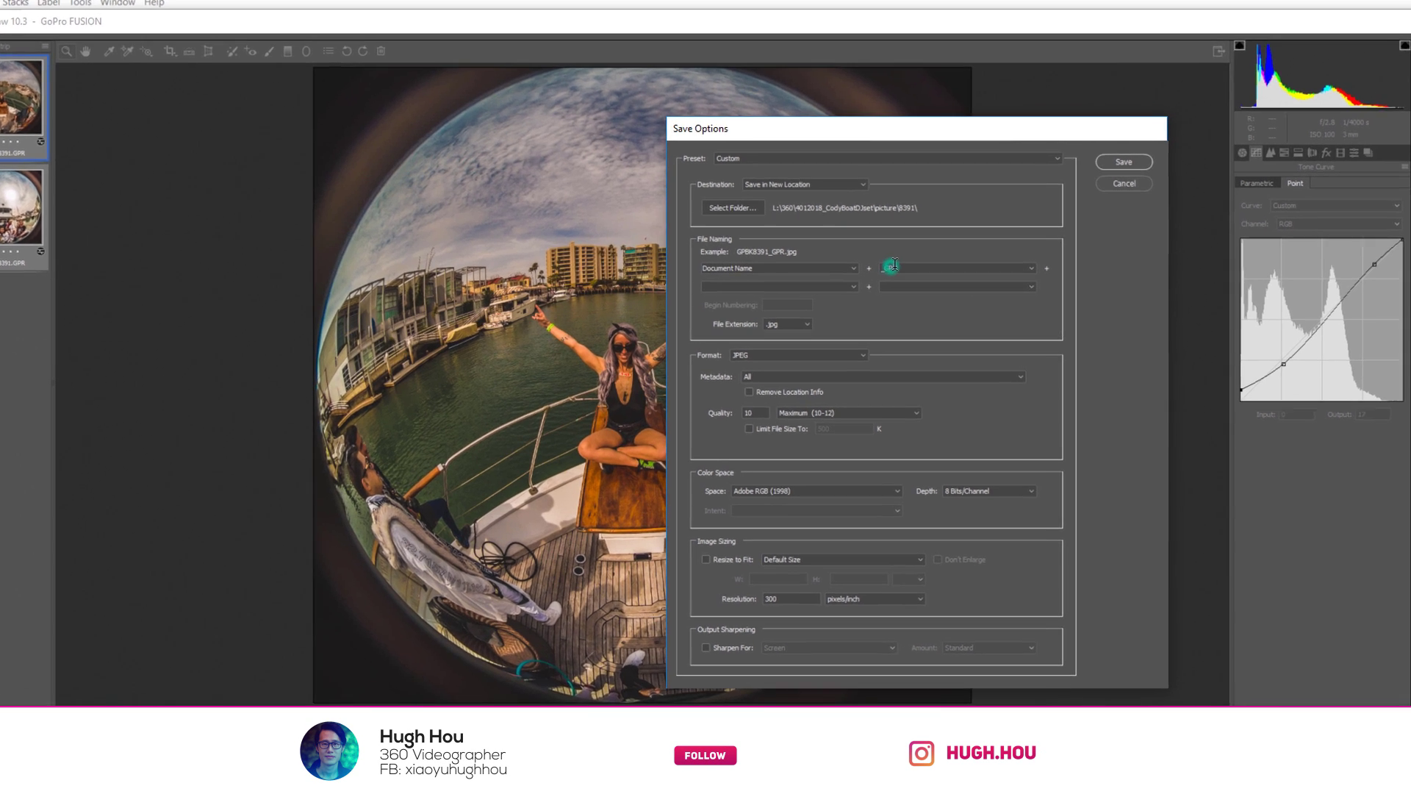
click(903, 274)
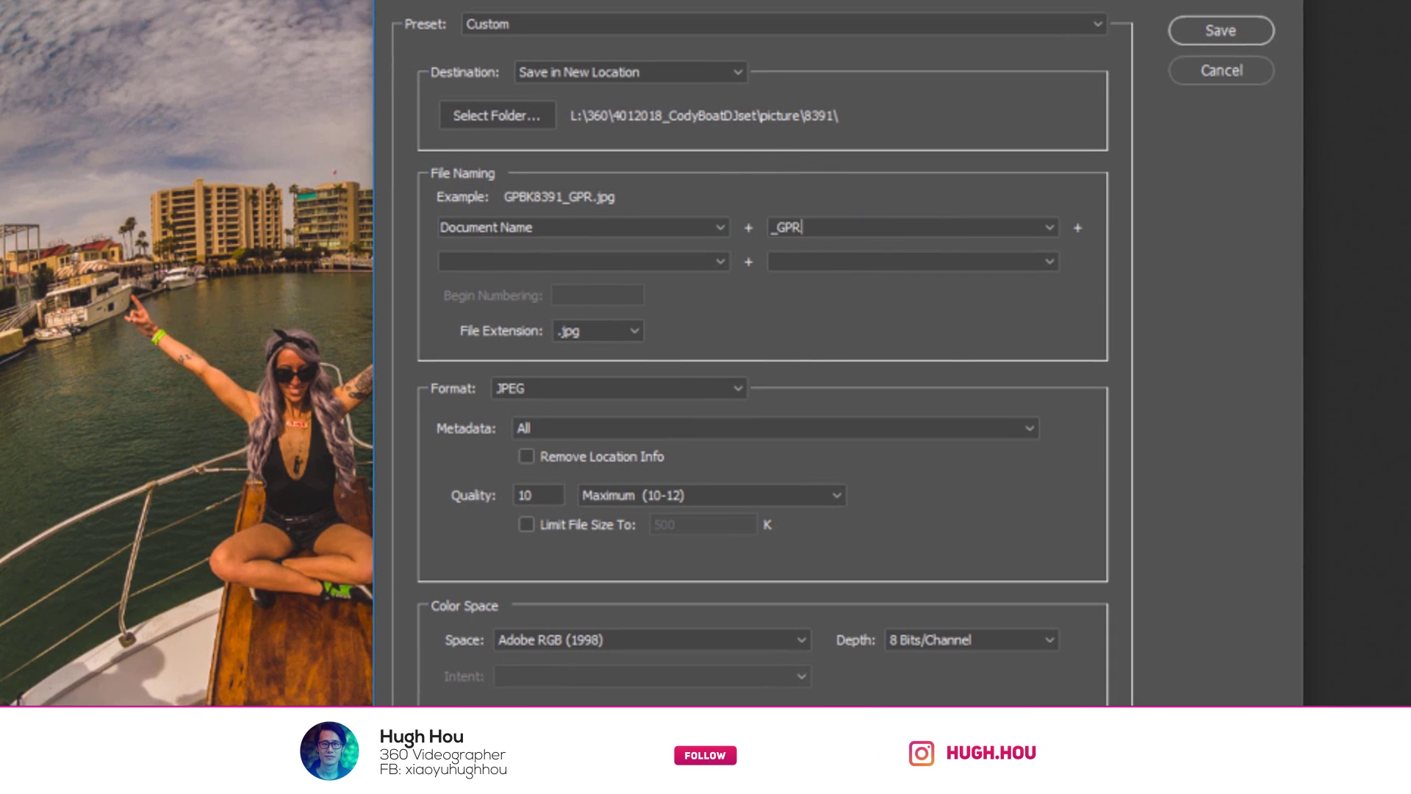
double_click(788, 228)
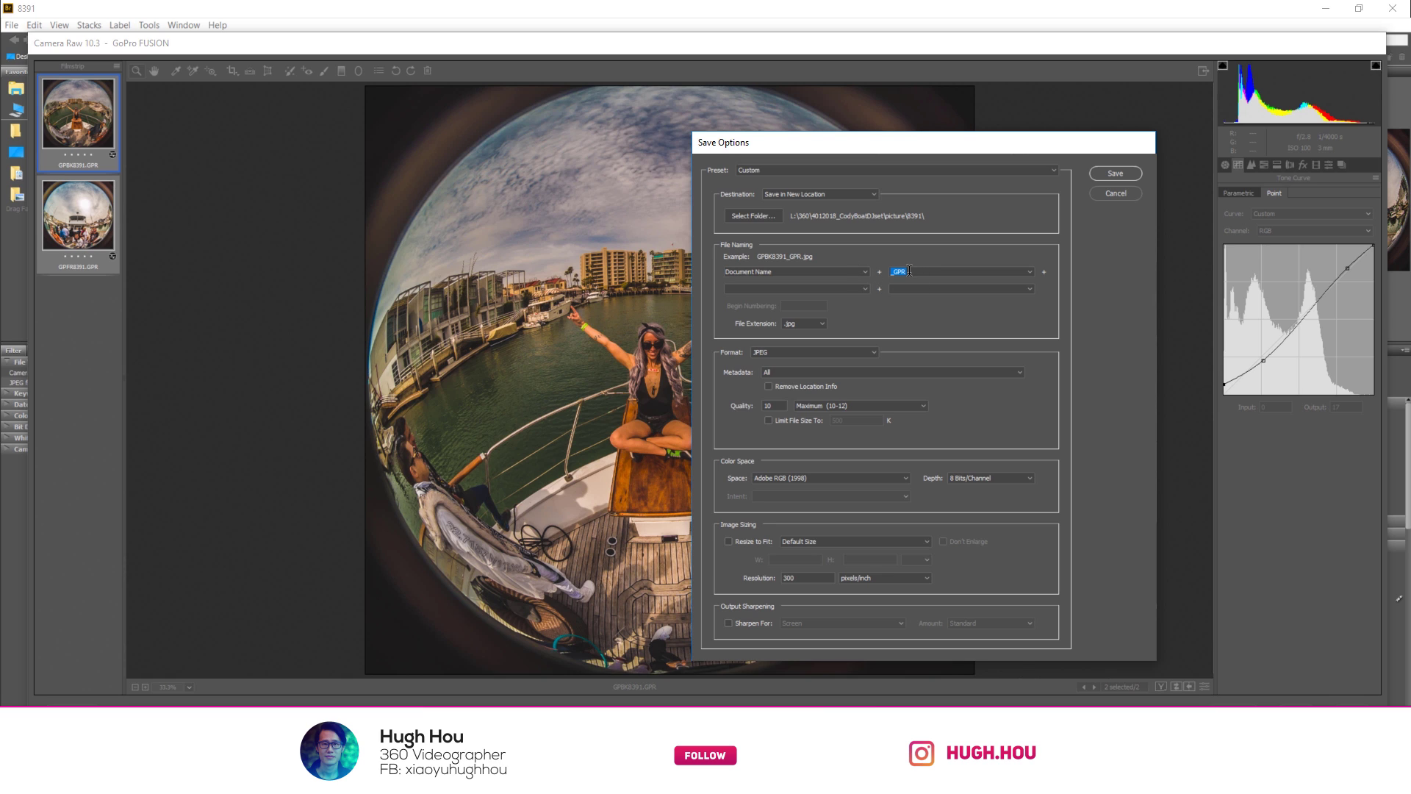
click(915, 272)
click(897, 403)
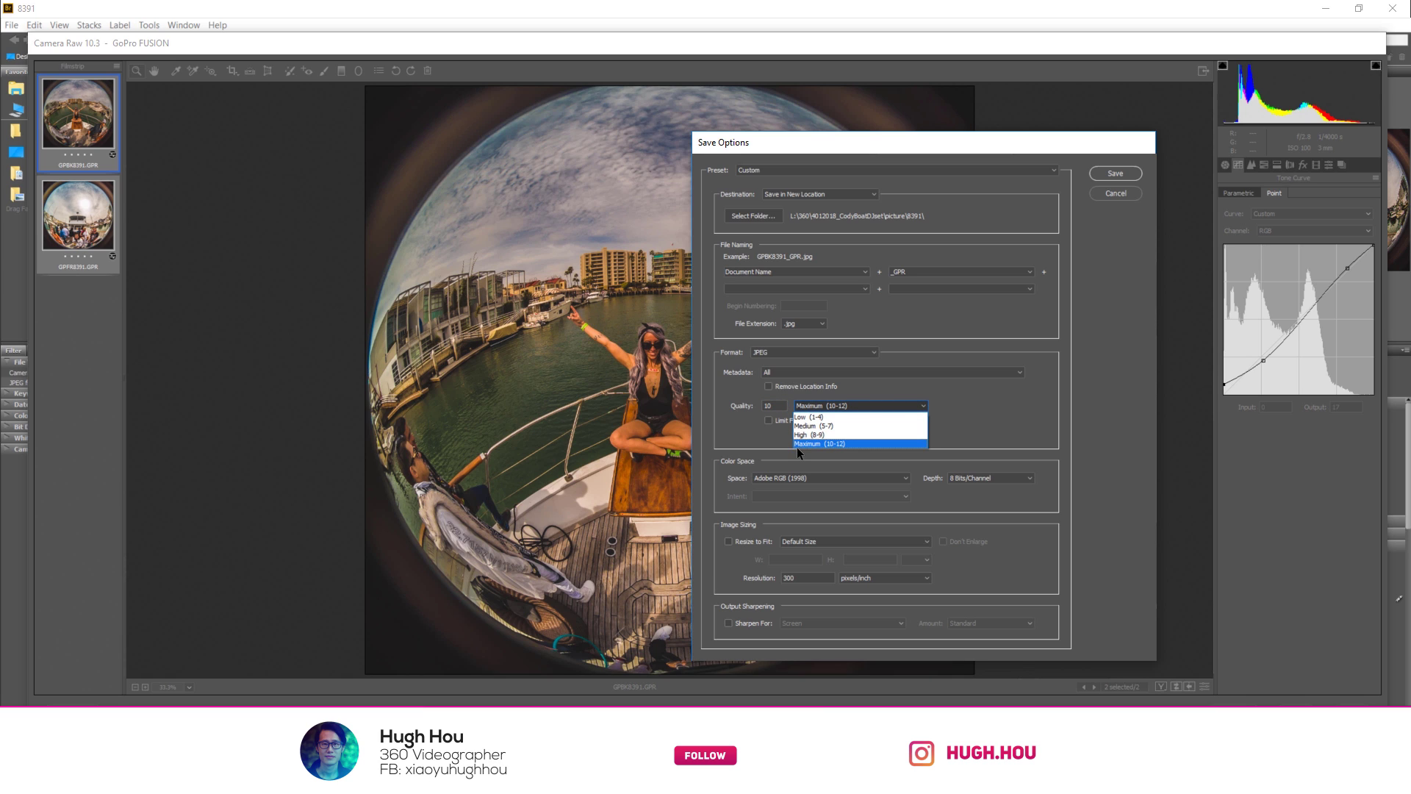
click(815, 443)
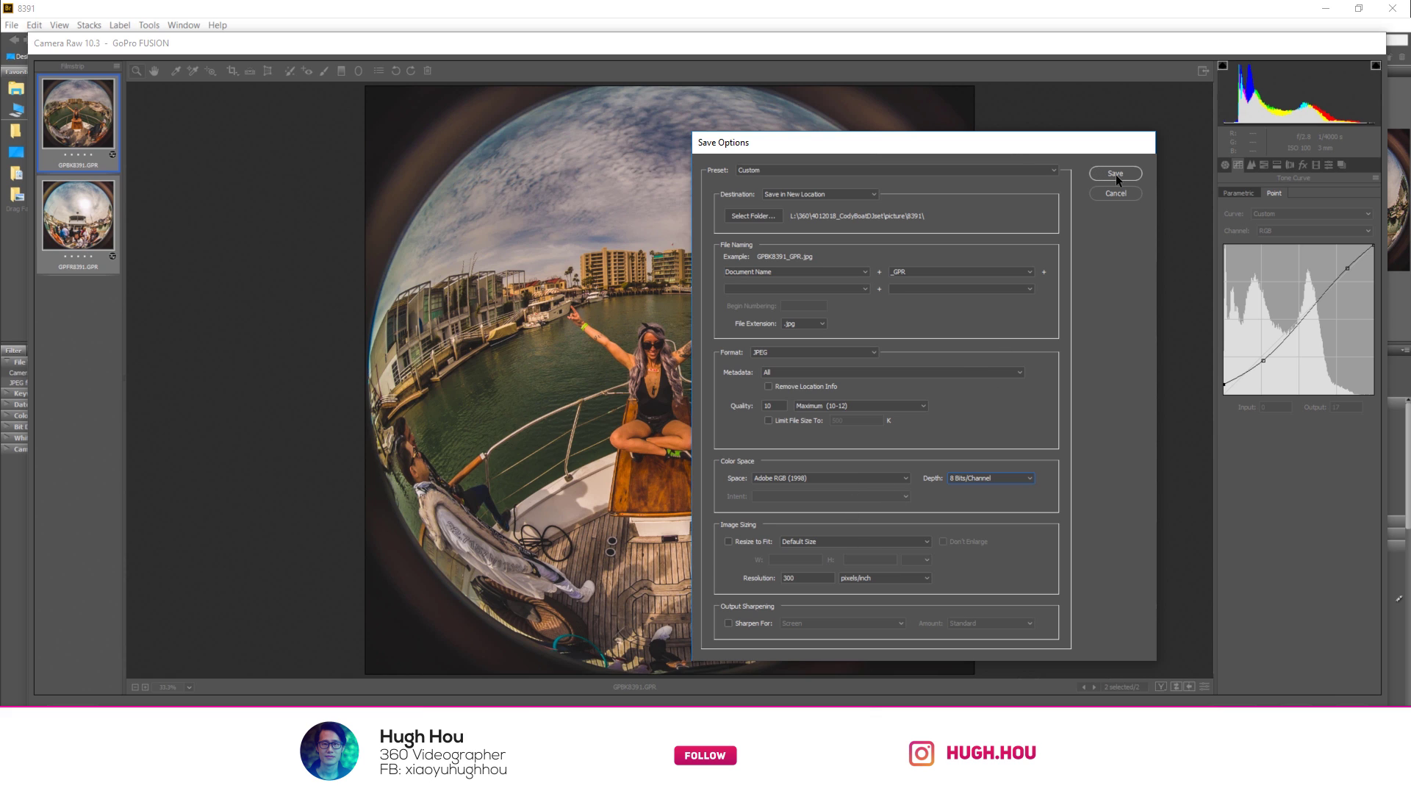
Create a new 'output' folder inside 8391 as the destination and save the JPEGs there.
click(757, 217)
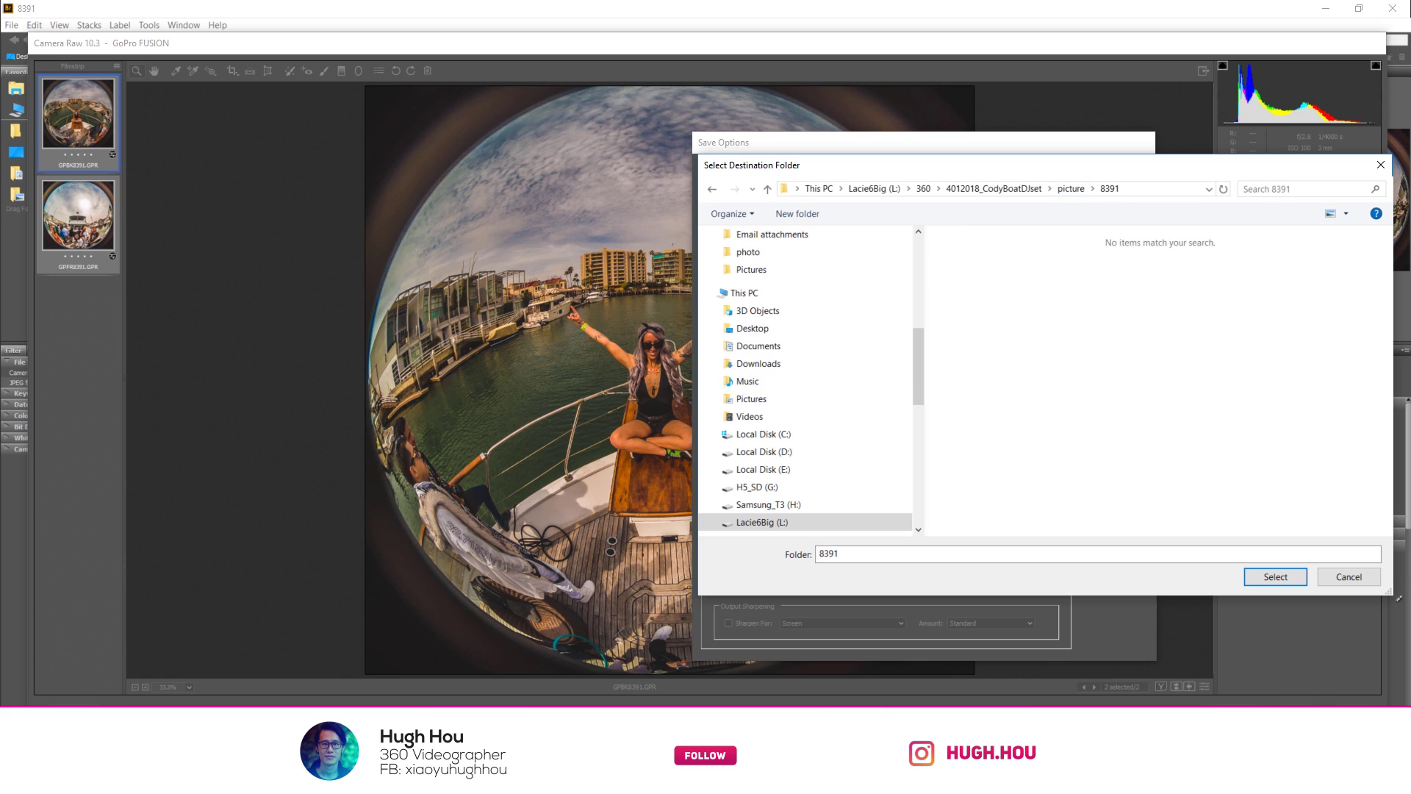
right_click(1023, 295)
mouse_move(1070, 450)
click(1193, 458)
text(ou)
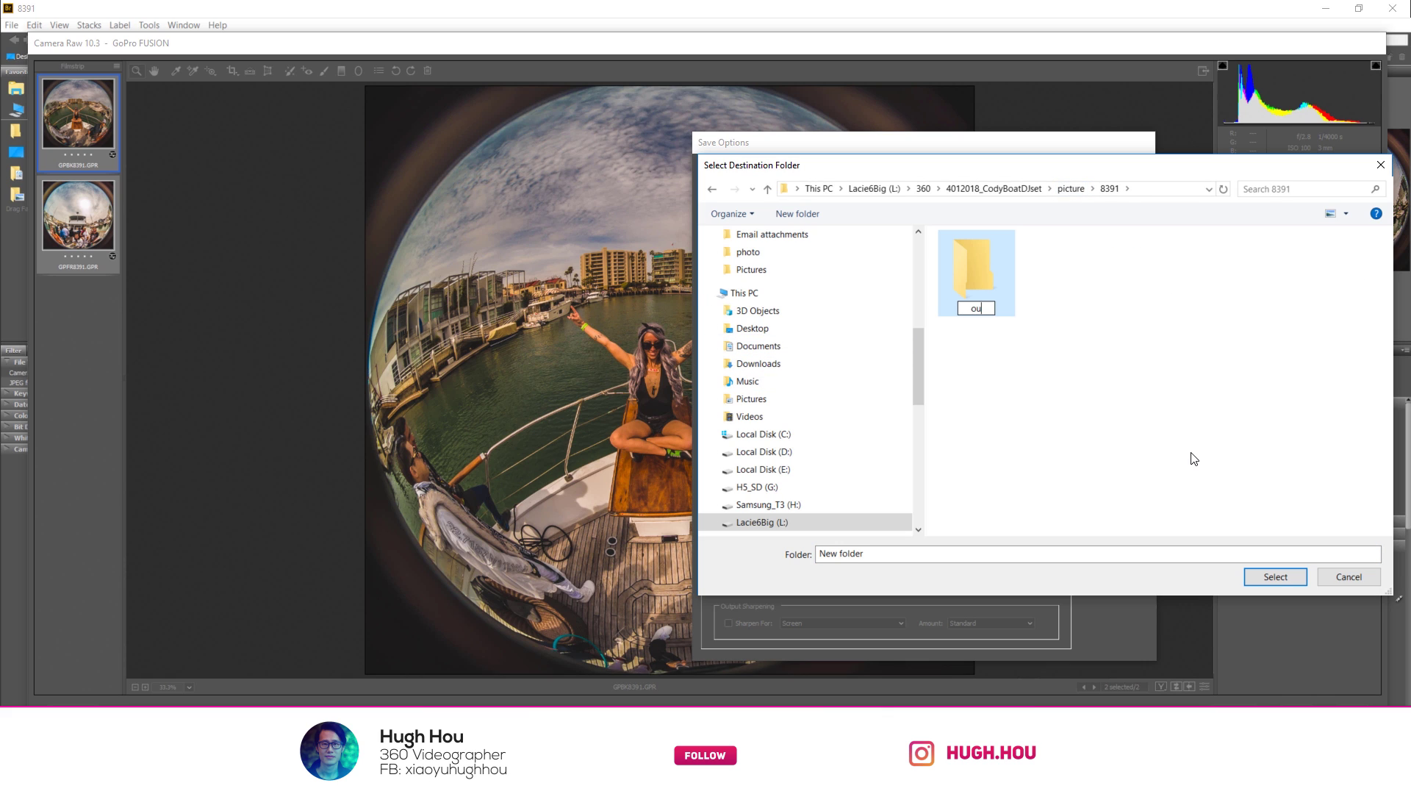
text(tput)
key(Return)
double_click(985, 283)
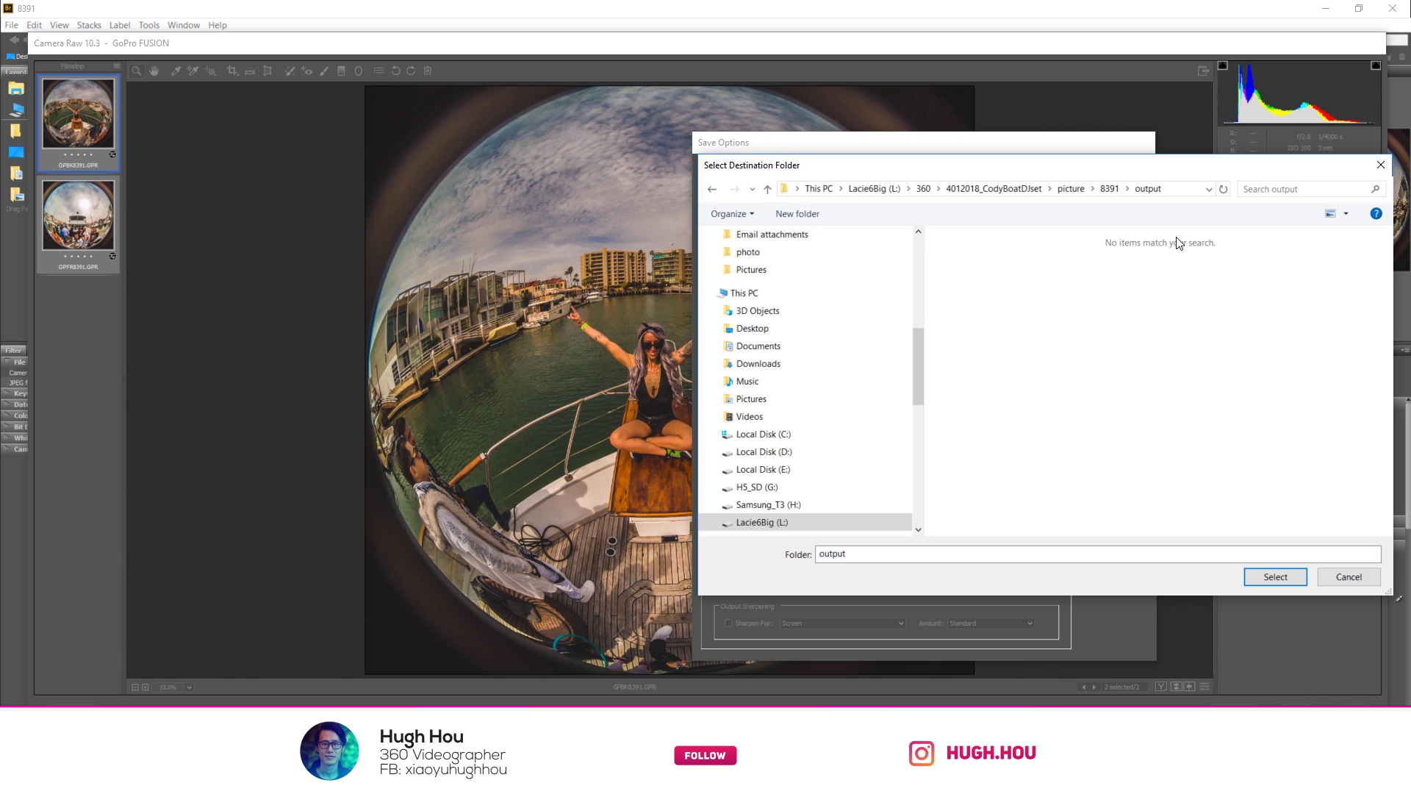
click(1275, 577)
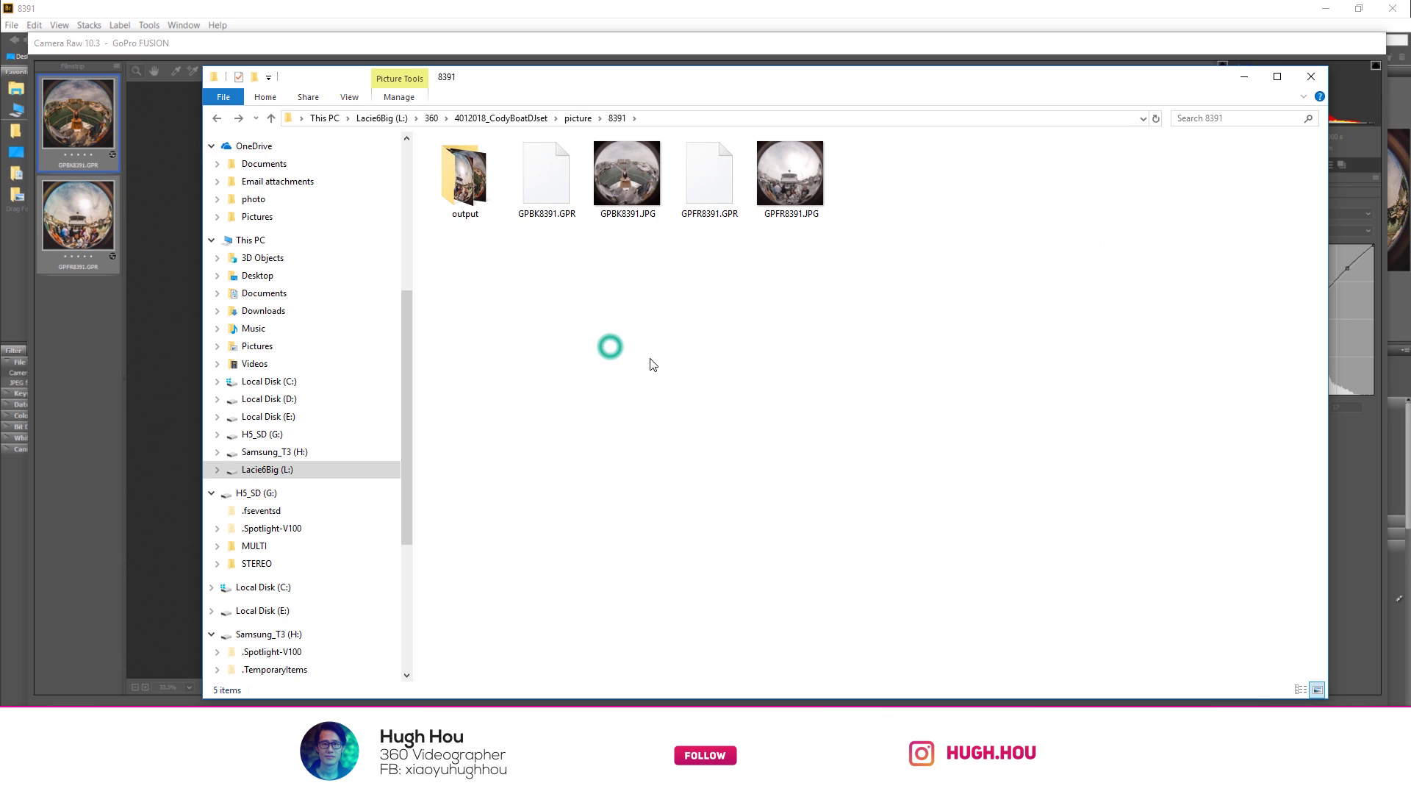
Check the _GPR exports in output, then select the original GPBK8391.JPG and GPFR8391.JPG in 8391.
double_click(455, 209)
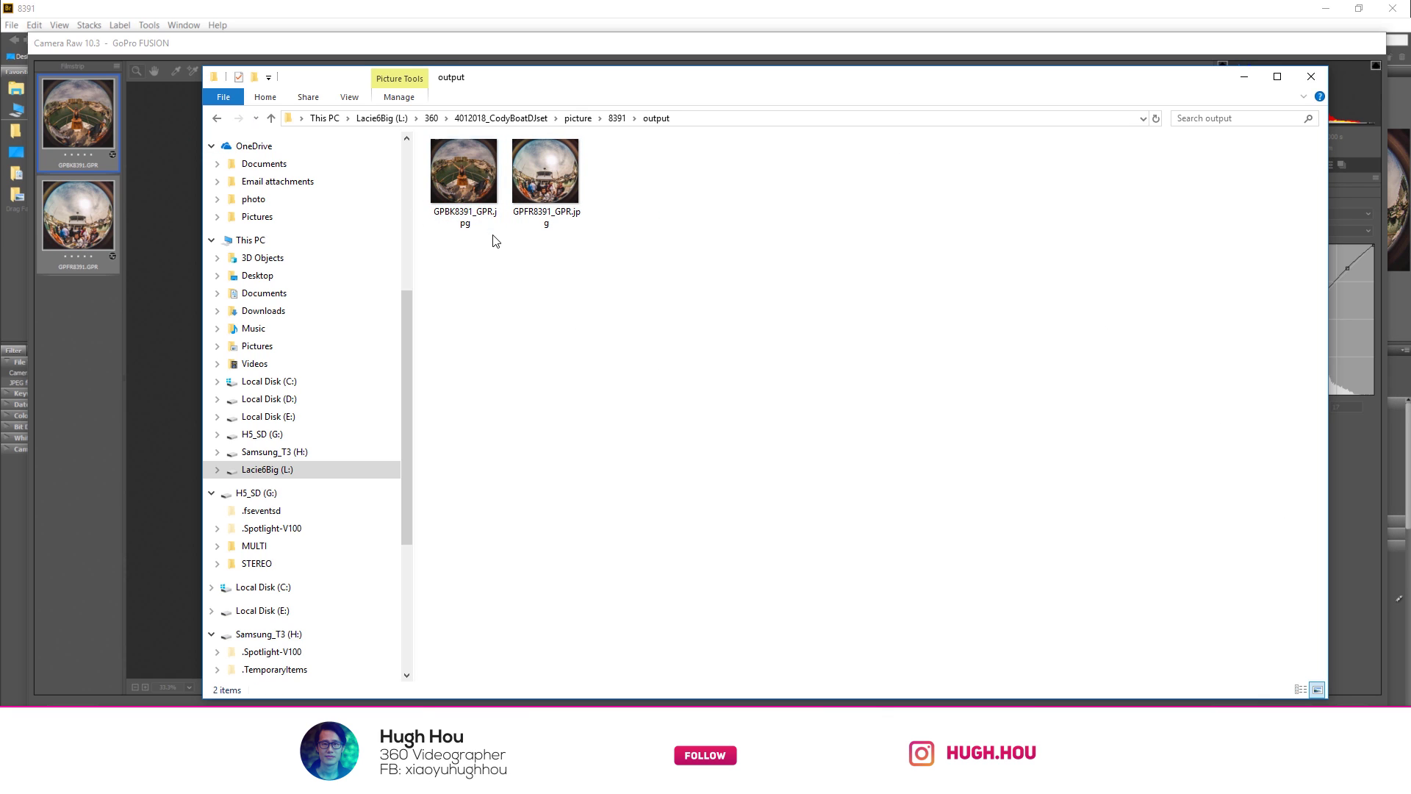
click(487, 181)
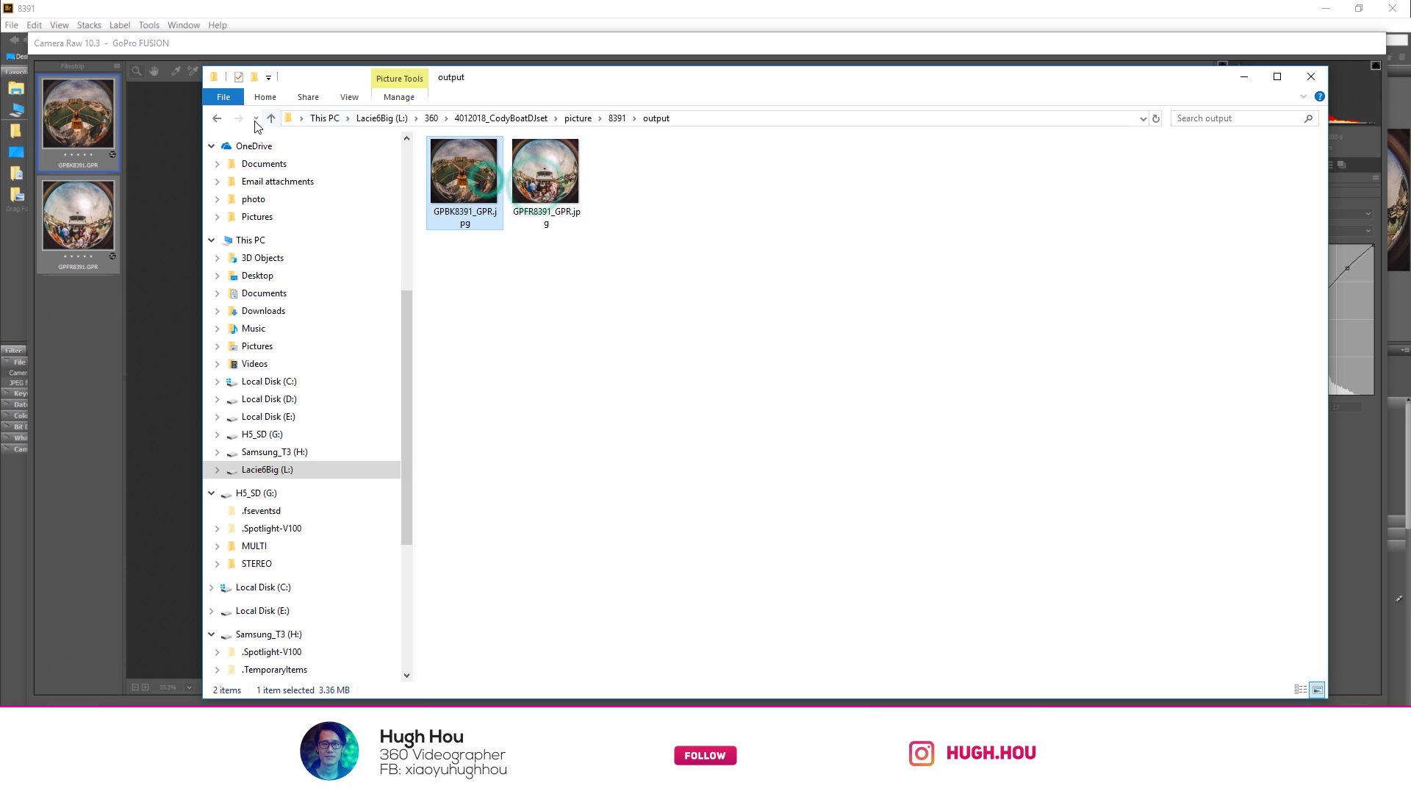
click(217, 118)
click(623, 193)
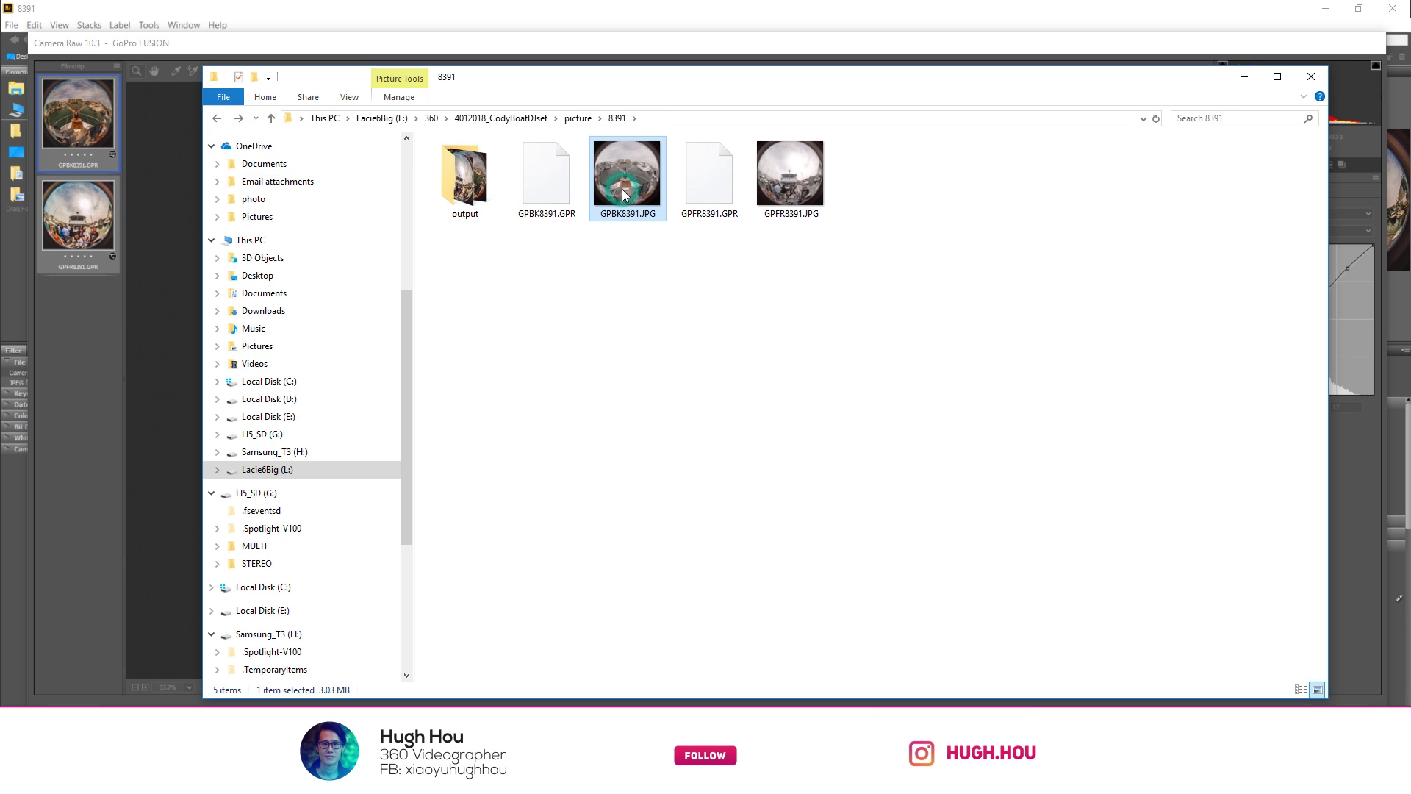
ctrl+click(792, 205)
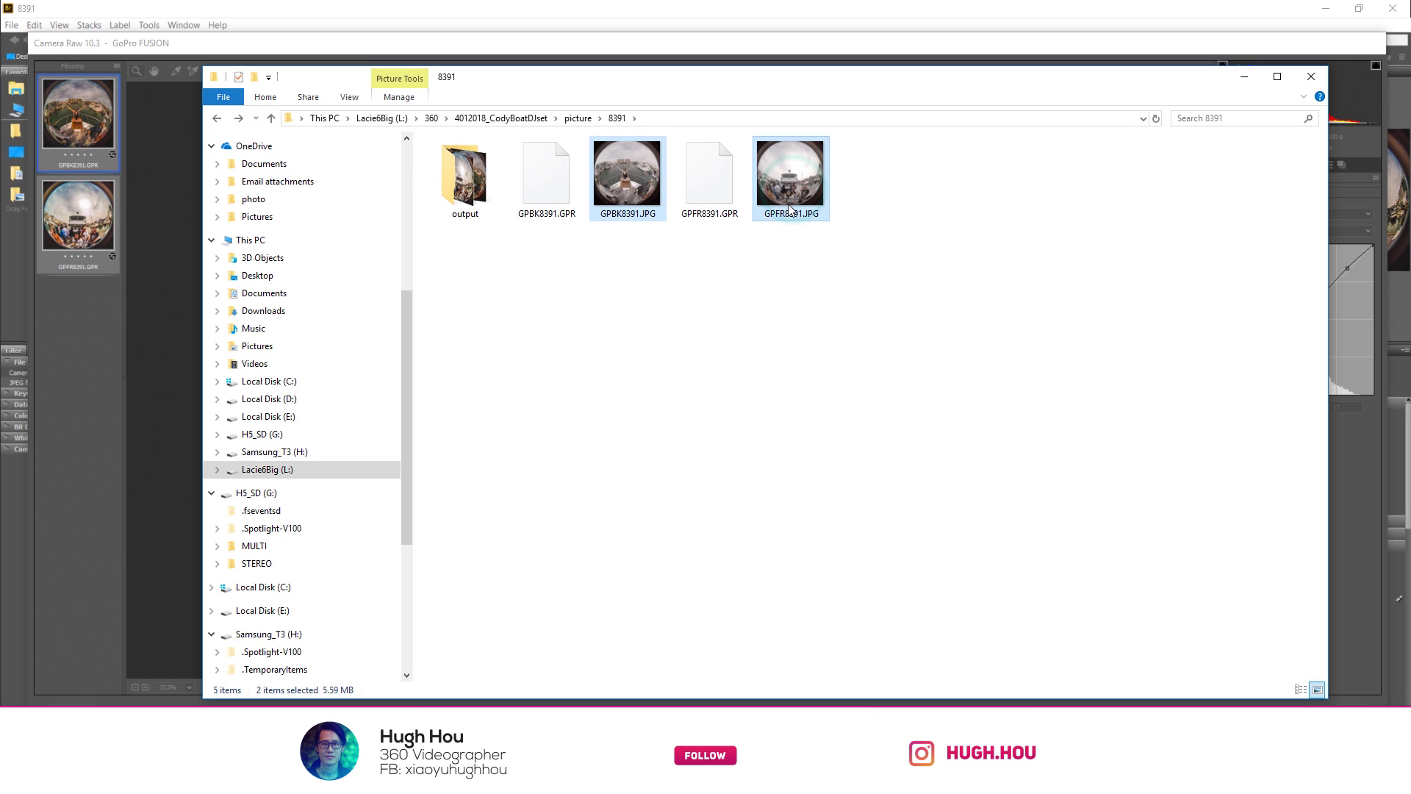
Paste the two original JPGs into the output folder beside the _GPR exports.
double_click(464, 178)
click(590, 324)
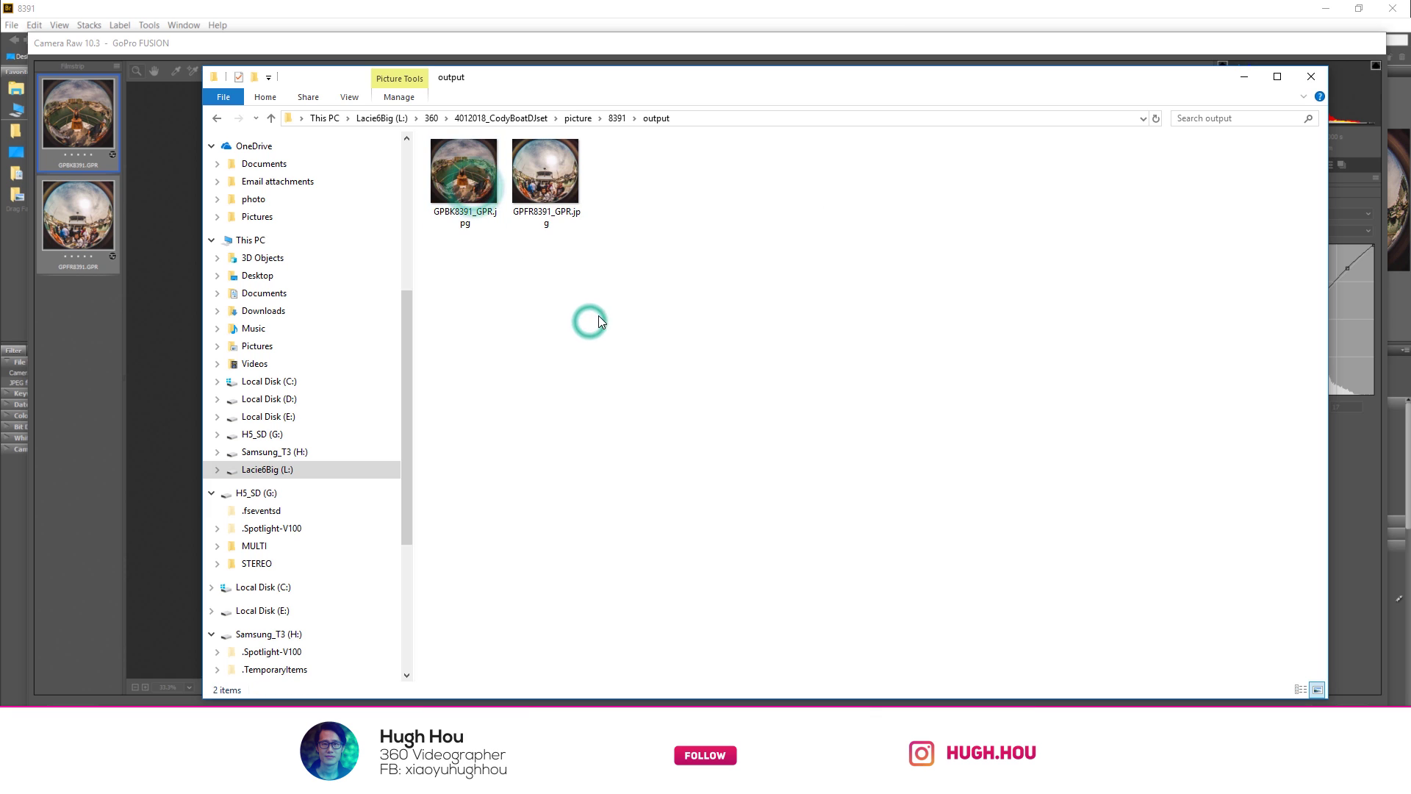
key(ctrl+v)
click(706, 372)
click(652, 330)
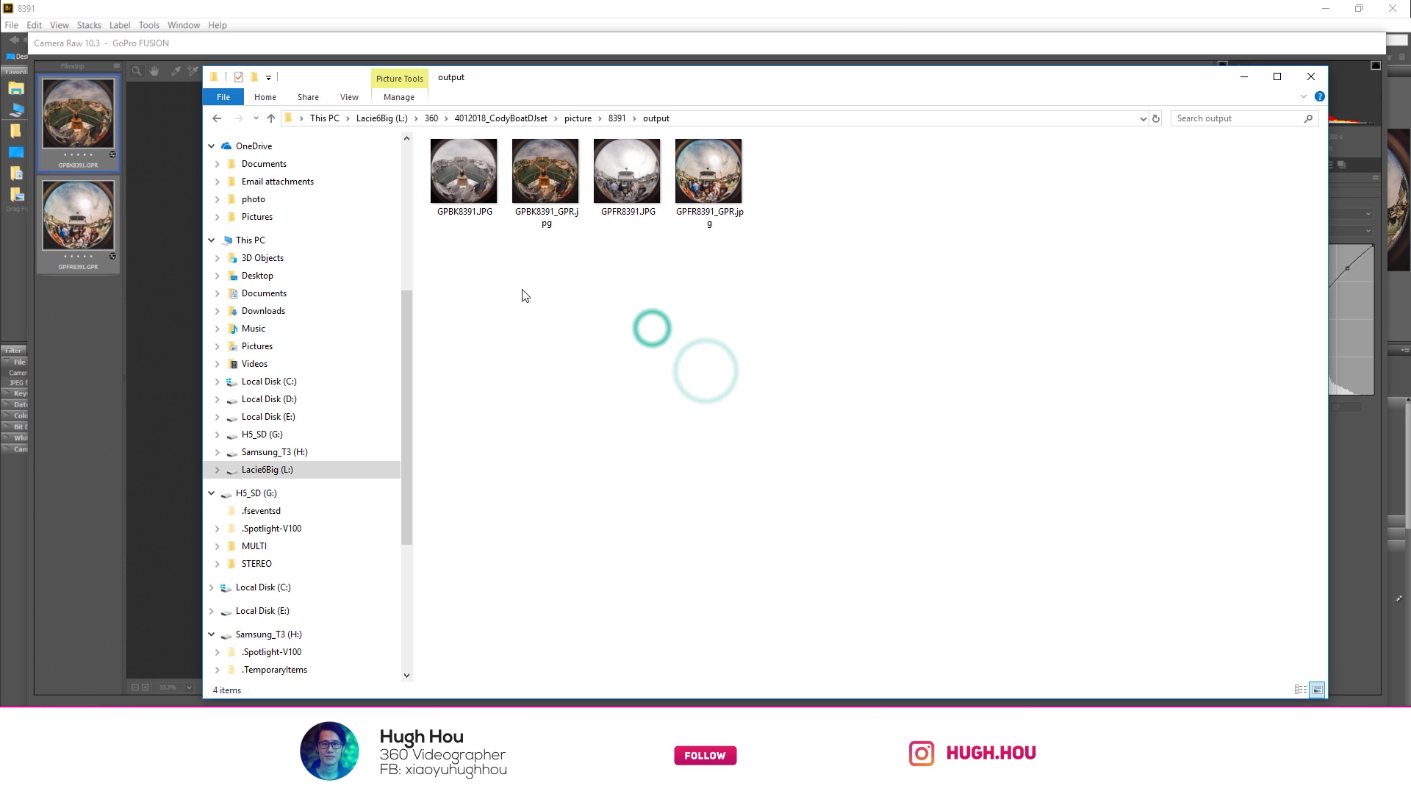
click(474, 256)
drag(454, 272, 468, 255)
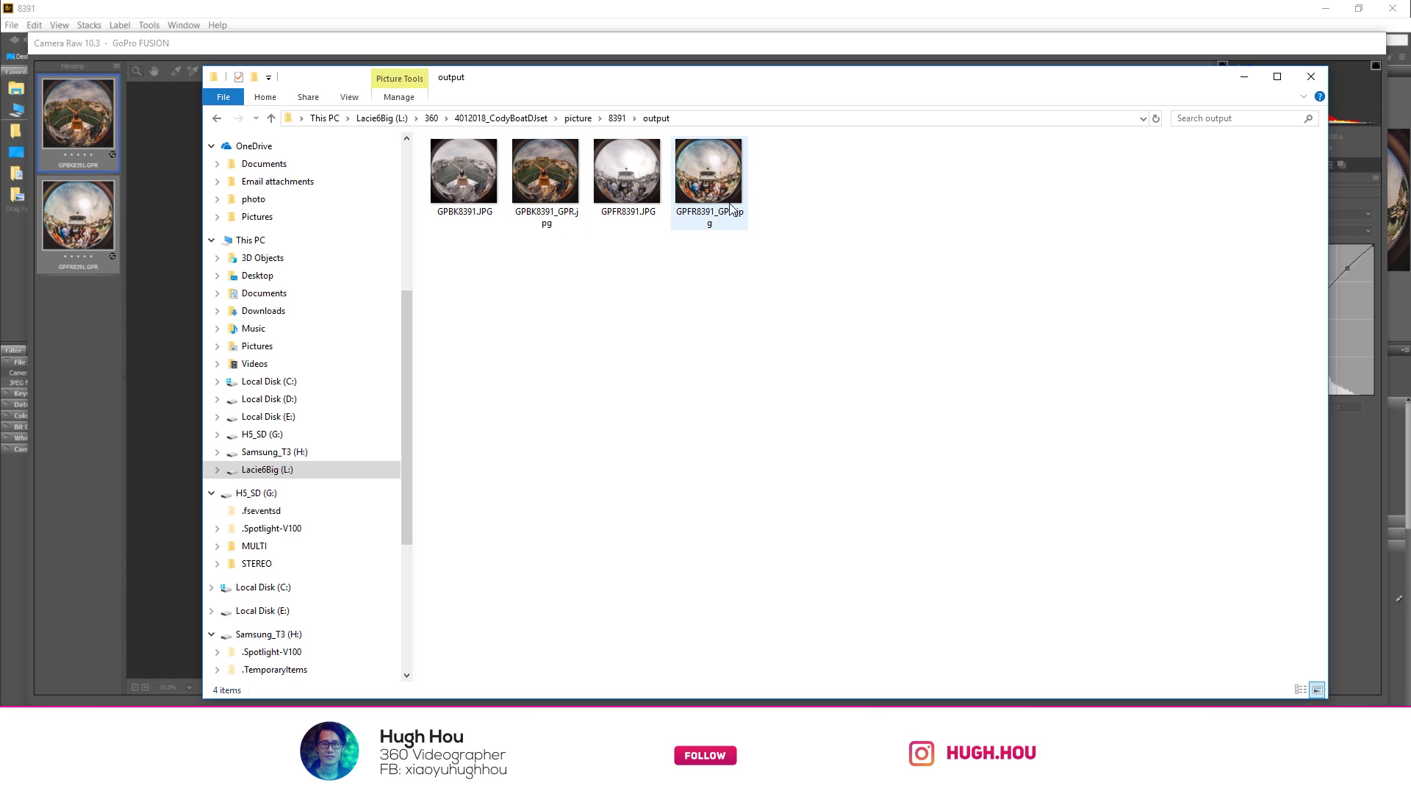
click(599, 419)
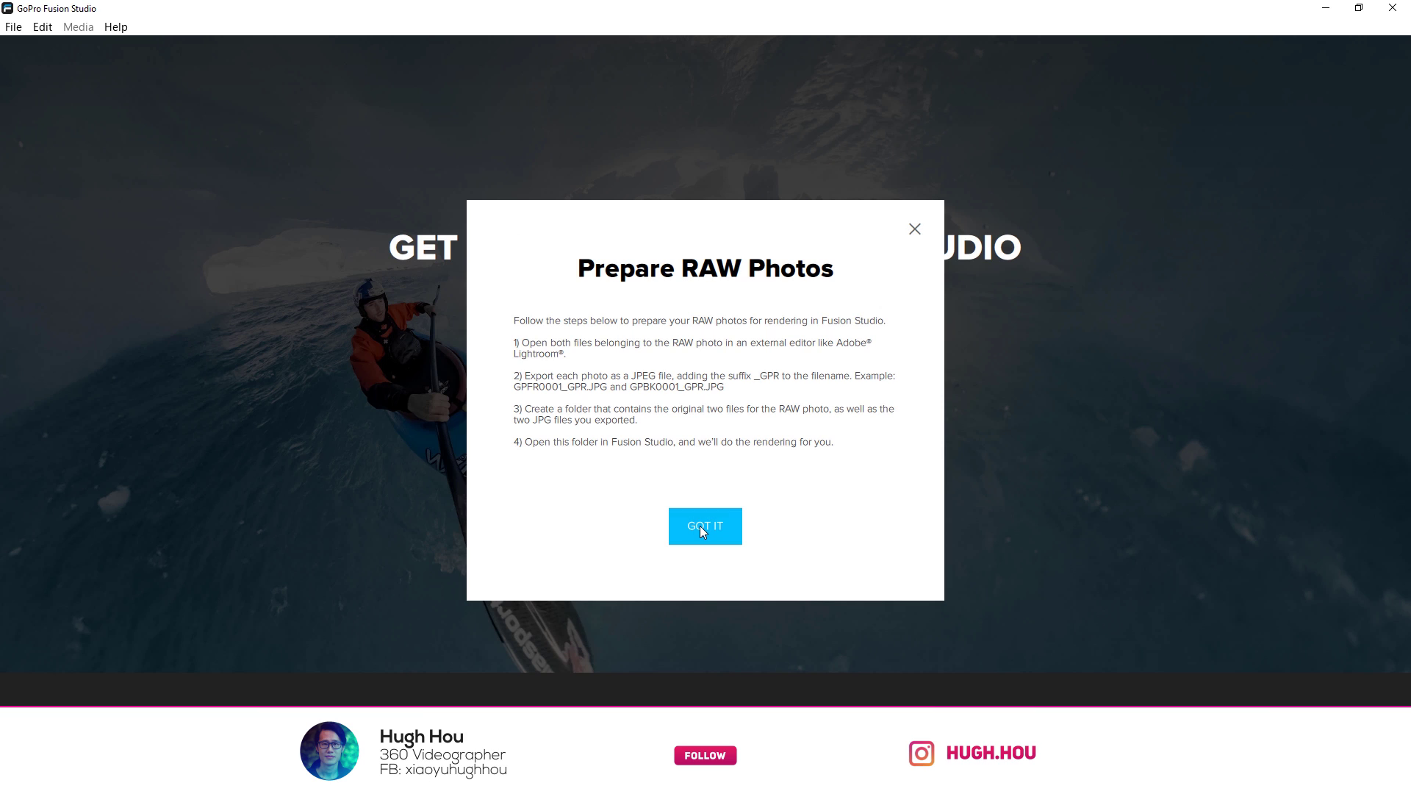
Dismiss the RAW preparation notice and import folder 8391 > output into Fusion Studio.
click(700, 526)
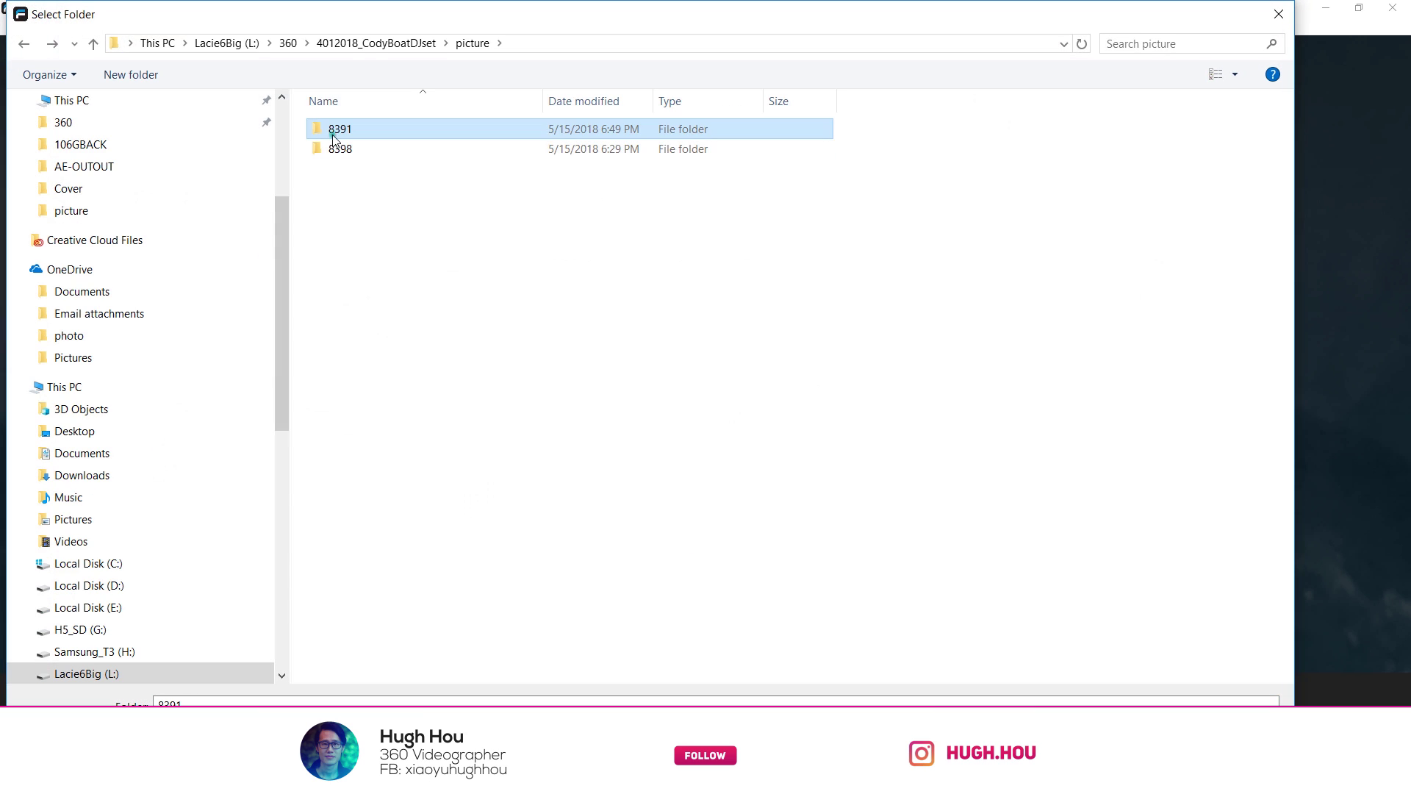
double_click(332, 132)
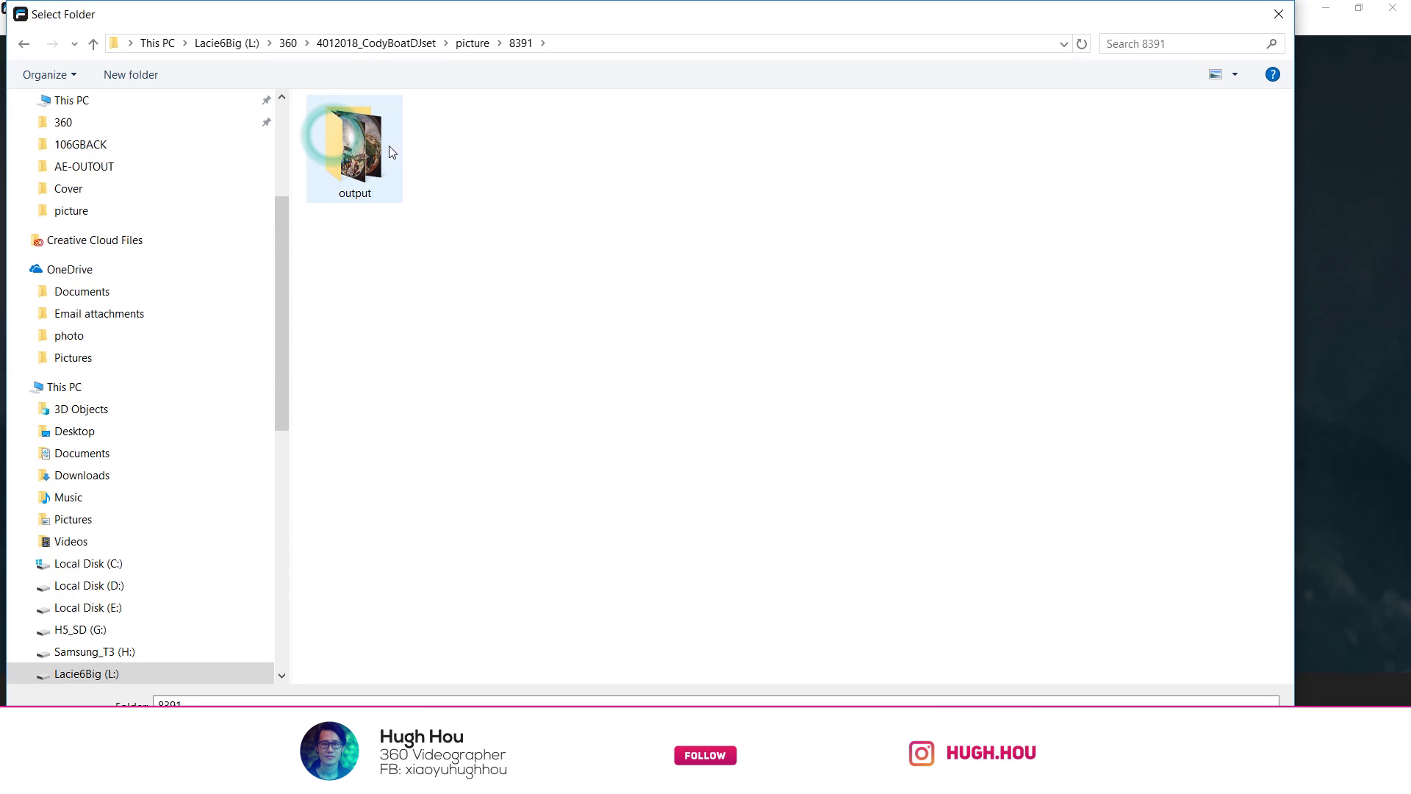
double_click(363, 149)
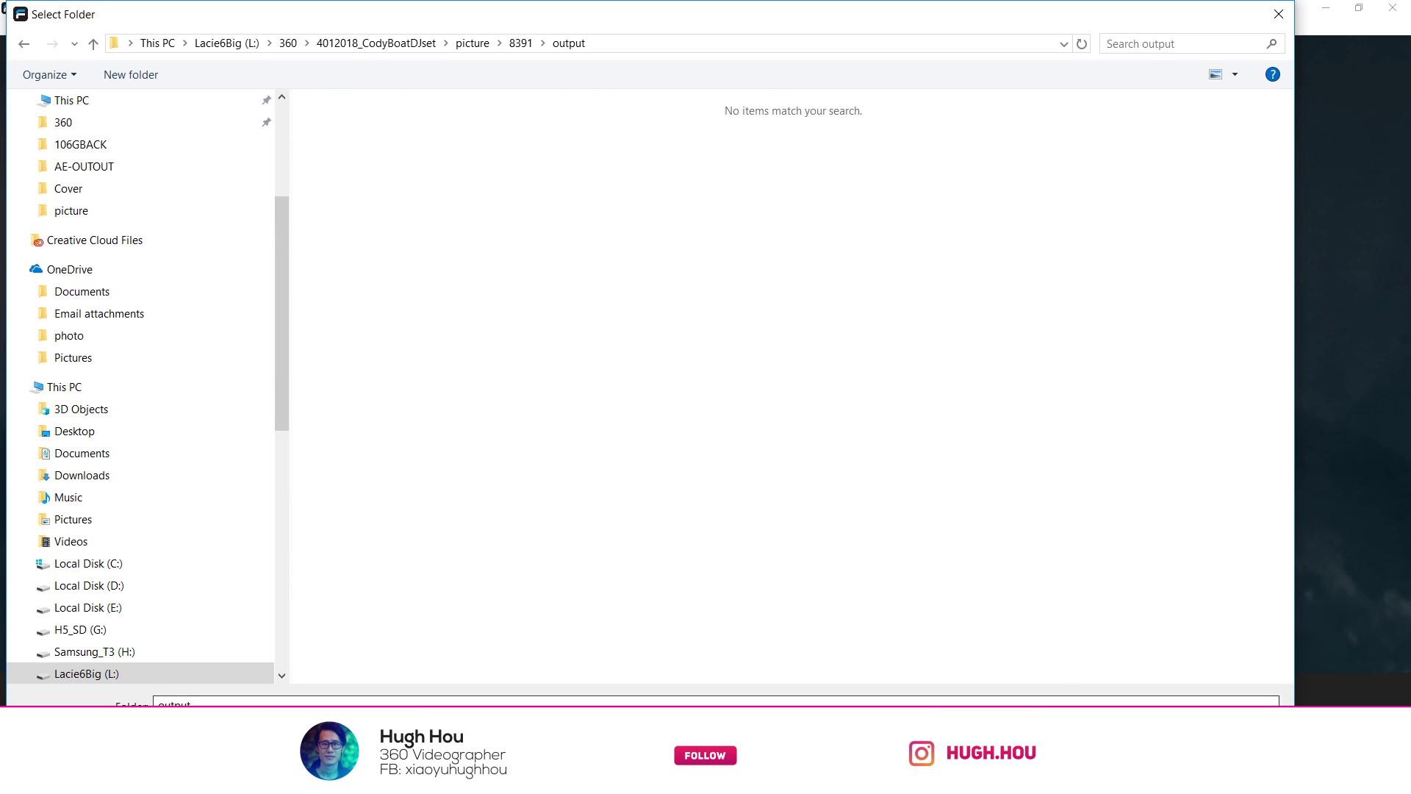
click(1169, 732)
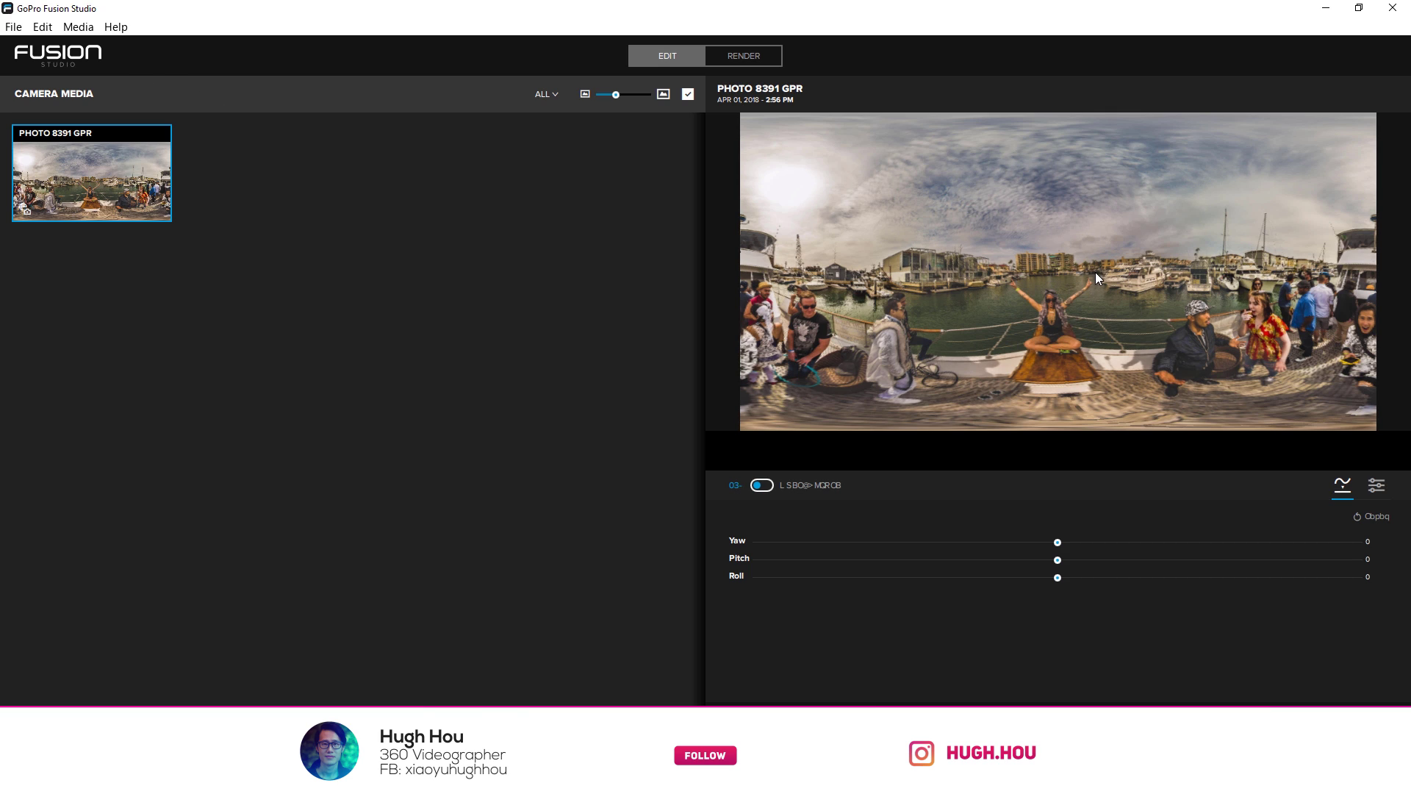
Set a new Export Location folder in Preferences and return to the PHOTO 8391 GPR view.
click(43, 26)
click(81, 112)
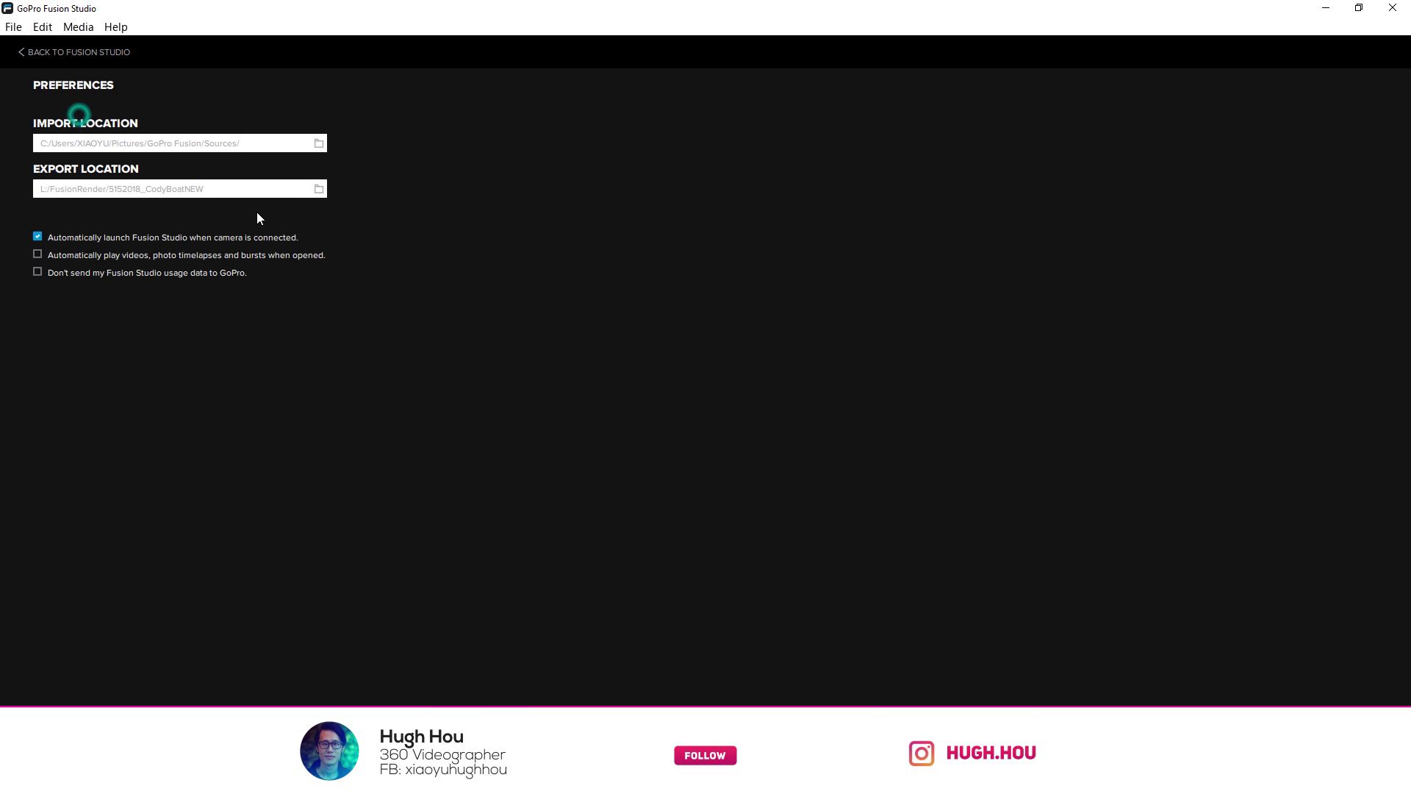
click(318, 189)
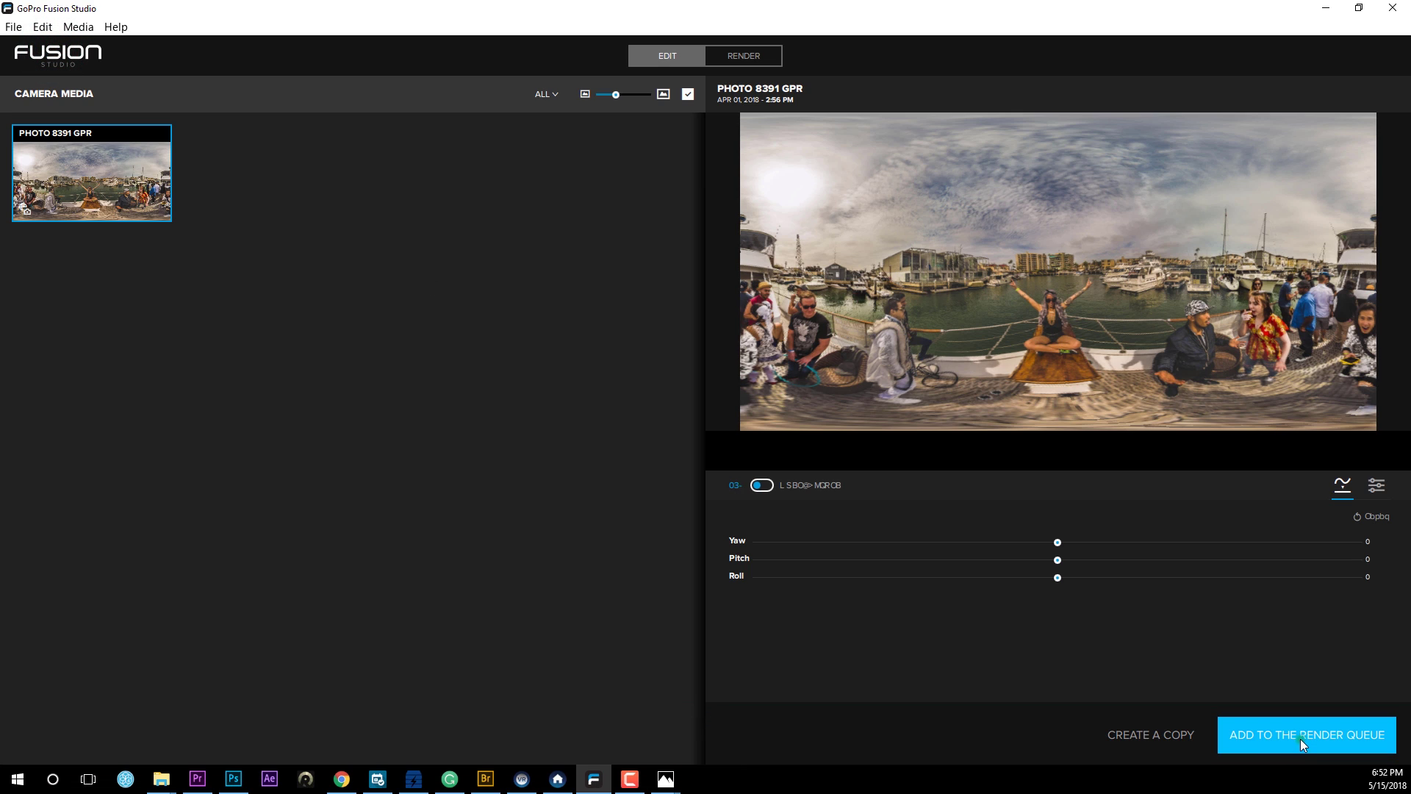
click(1299, 737)
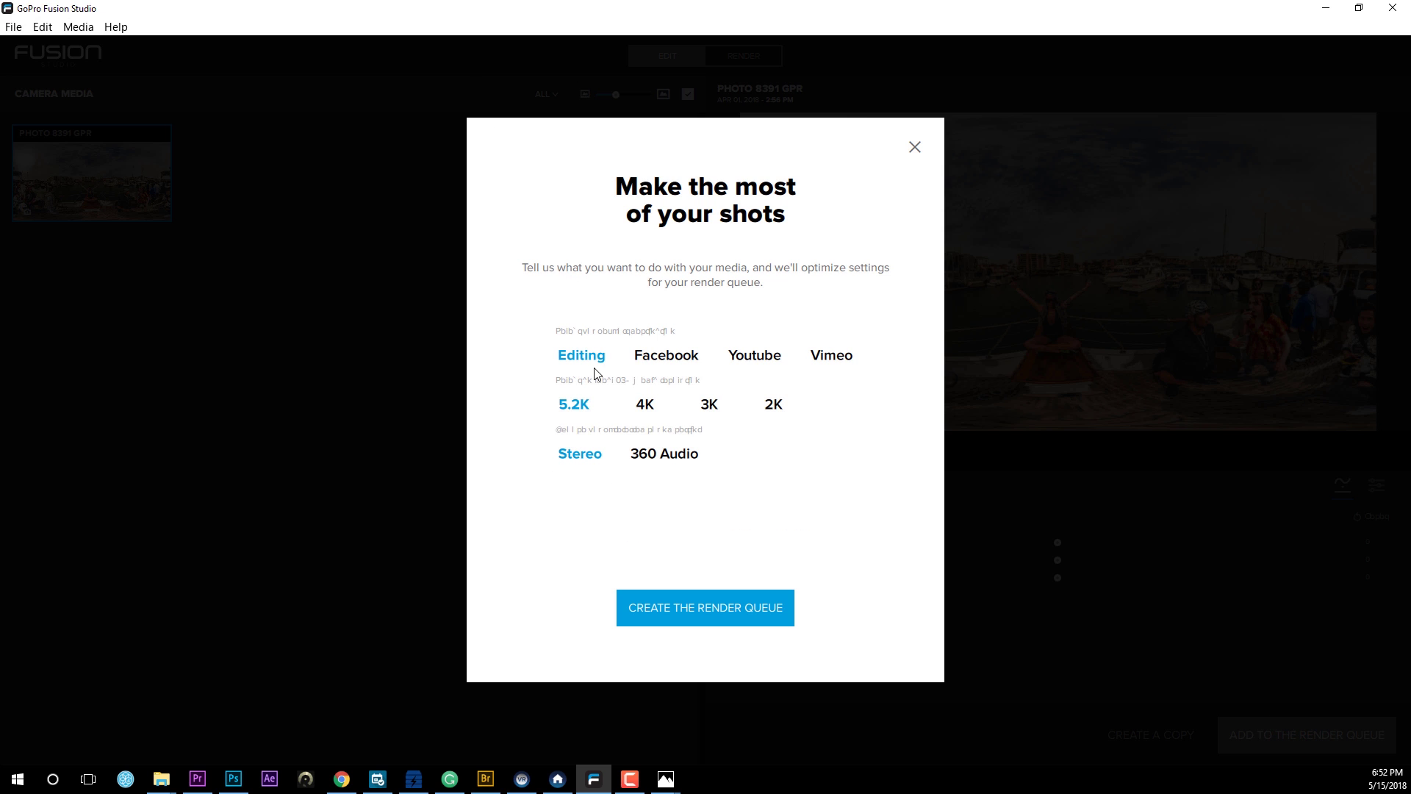
Queue PHOTO 8391 GPR at Editing 5.2K, render it as TIFF, and open the result in Photoshop.
click(689, 610)
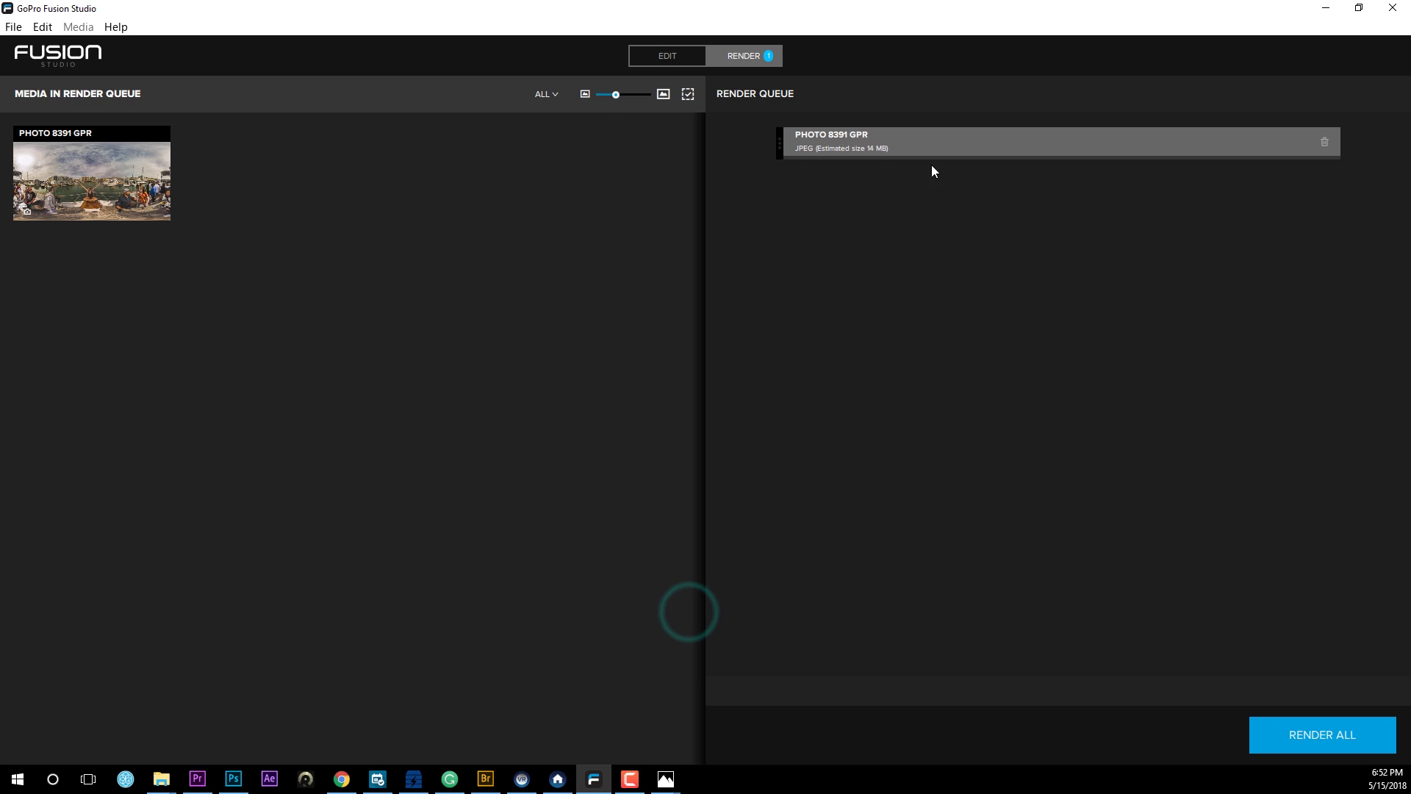
double_click(780, 146)
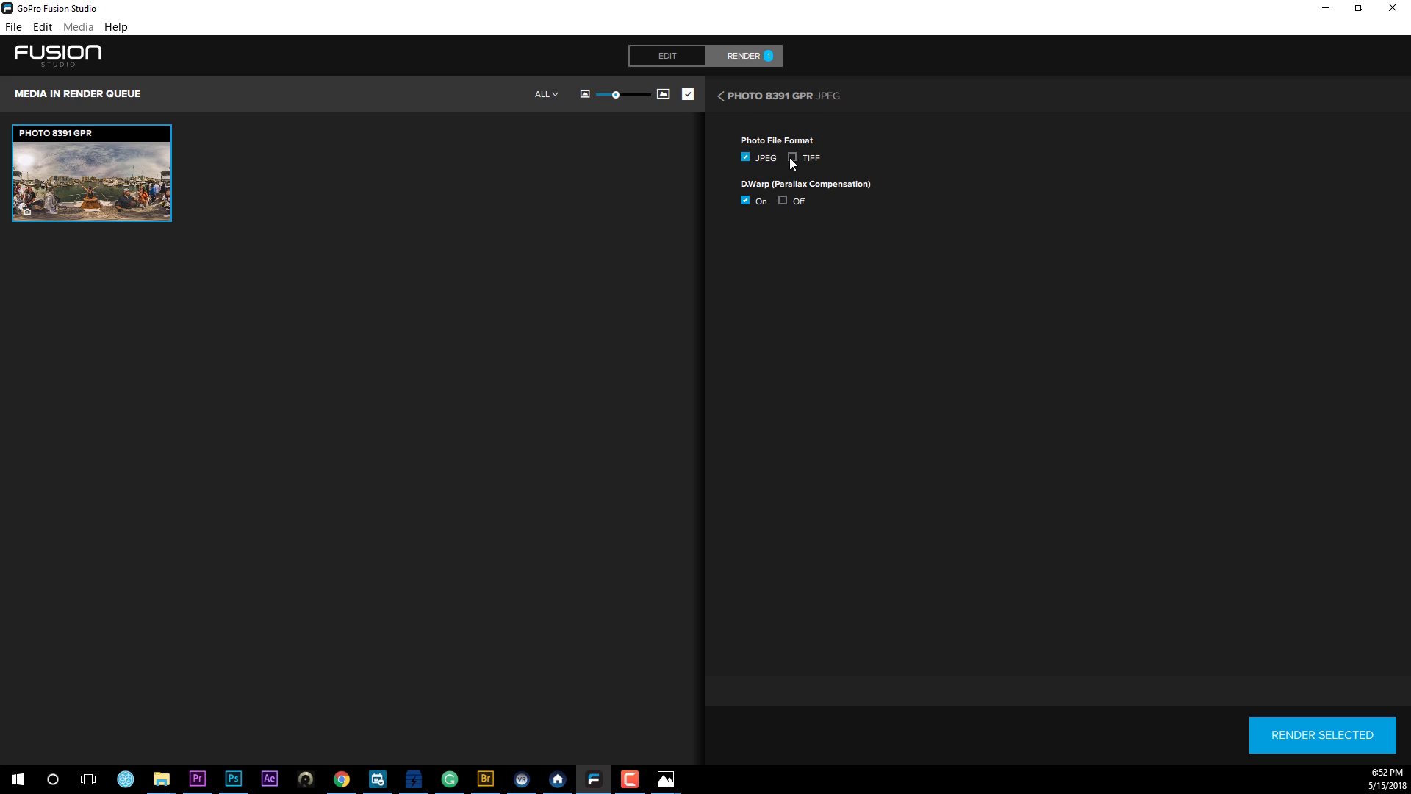
click(792, 158)
click(1320, 738)
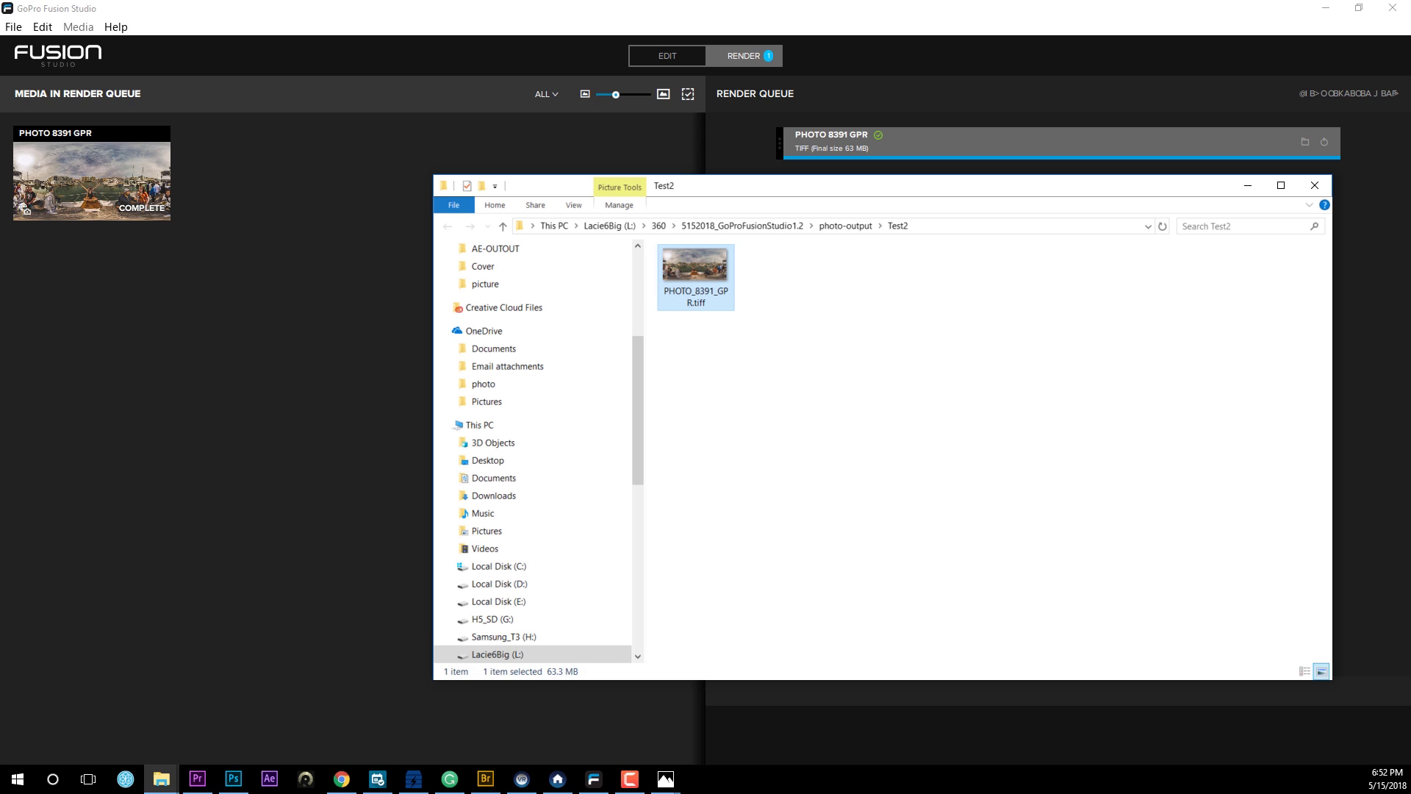
right_click(697, 272)
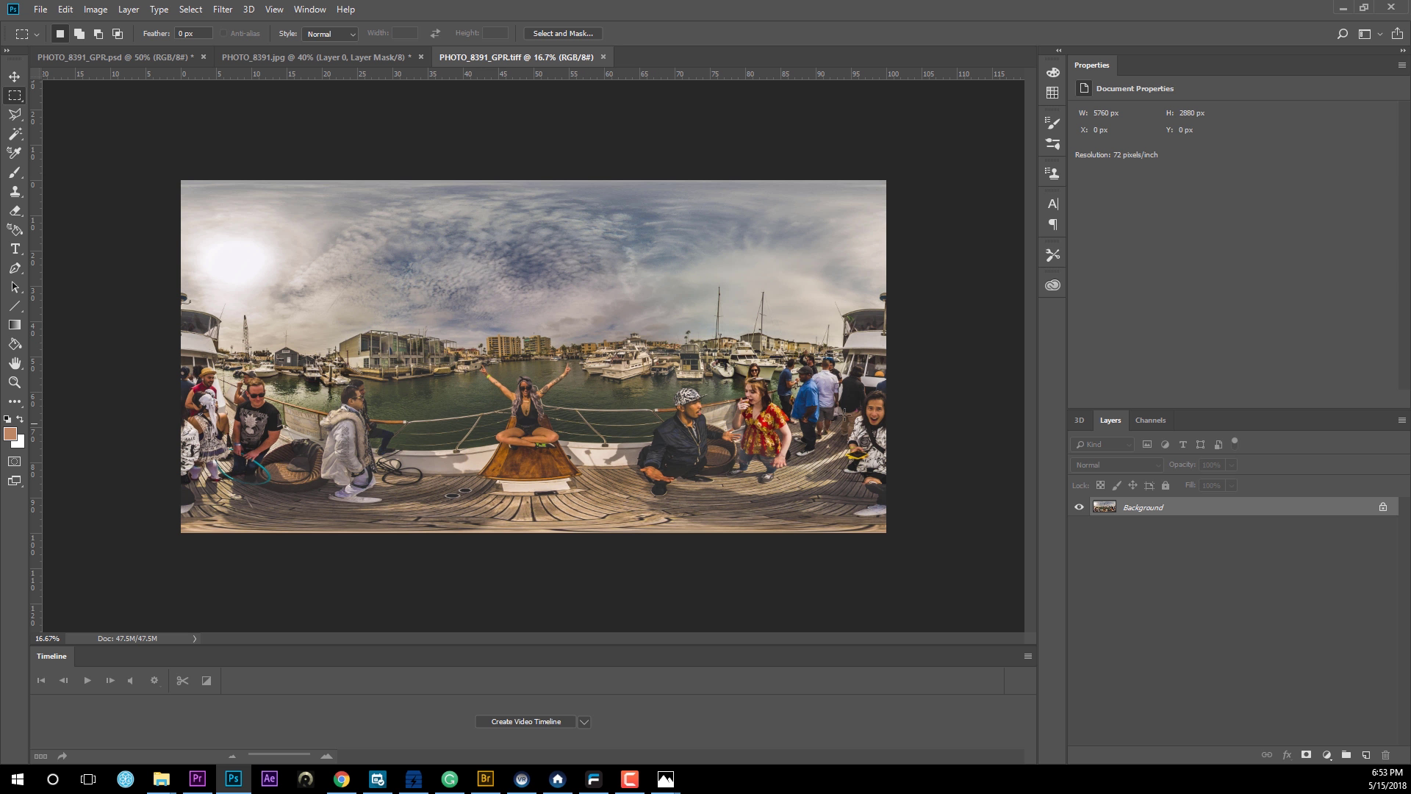
click(1165, 545)
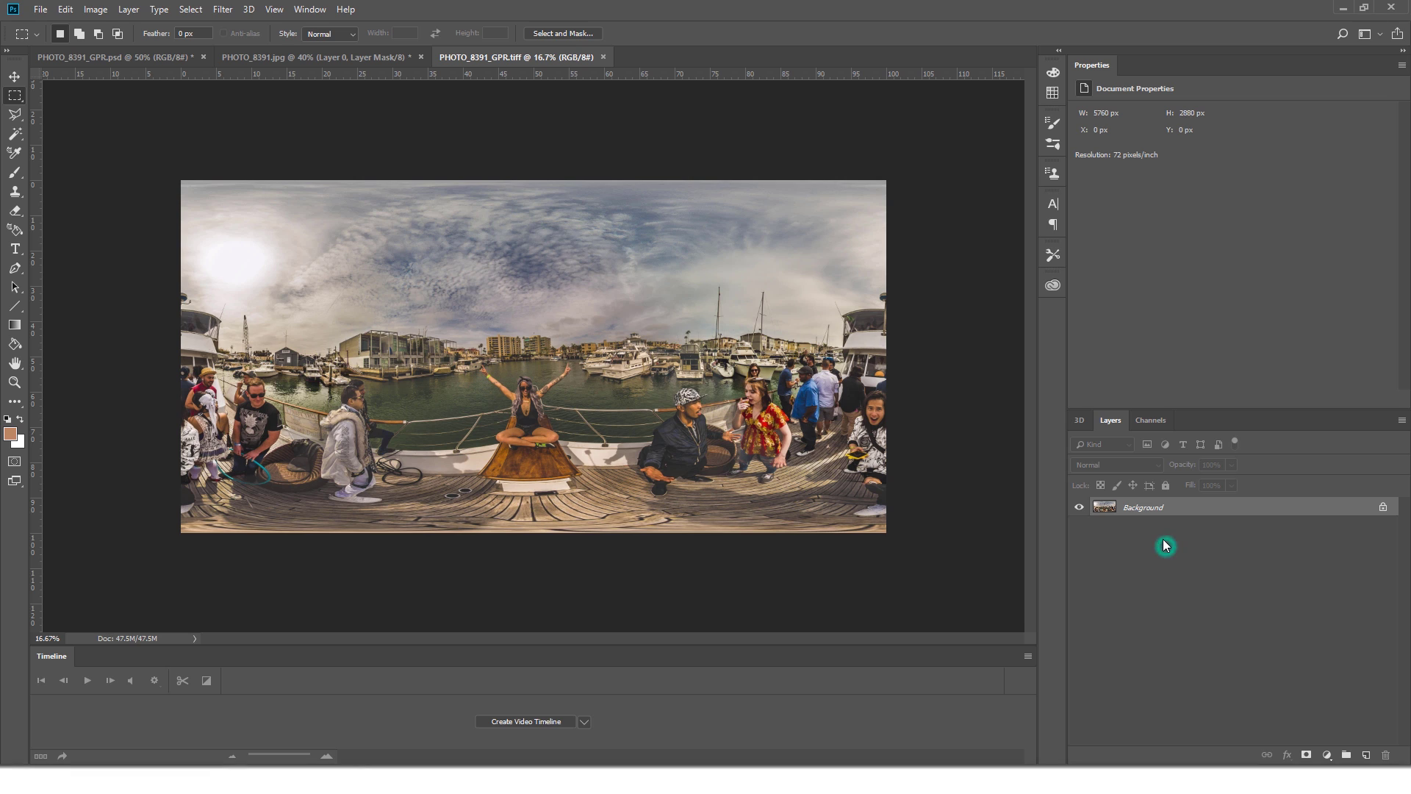
click(244, 10)
mouse_move(345, 68)
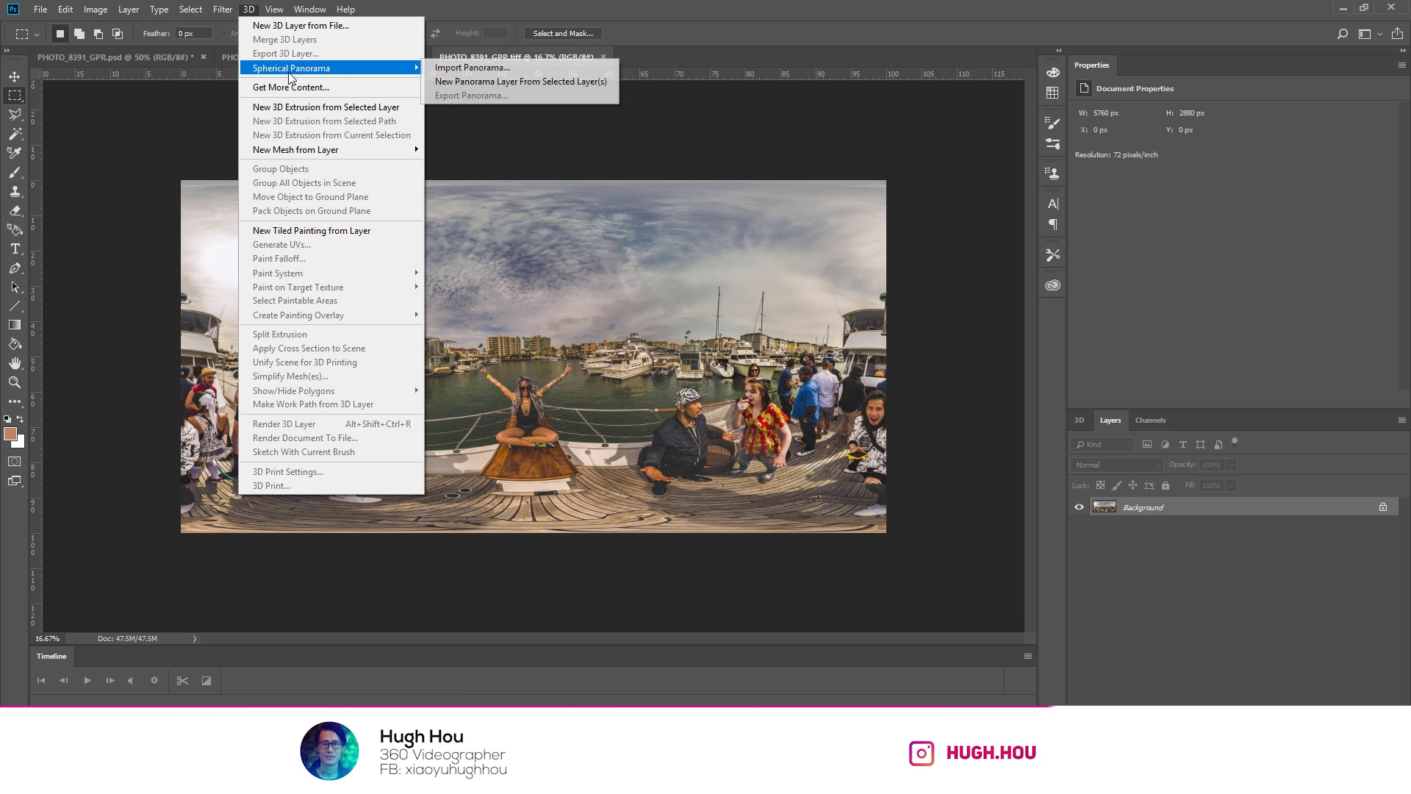
click(465, 82)
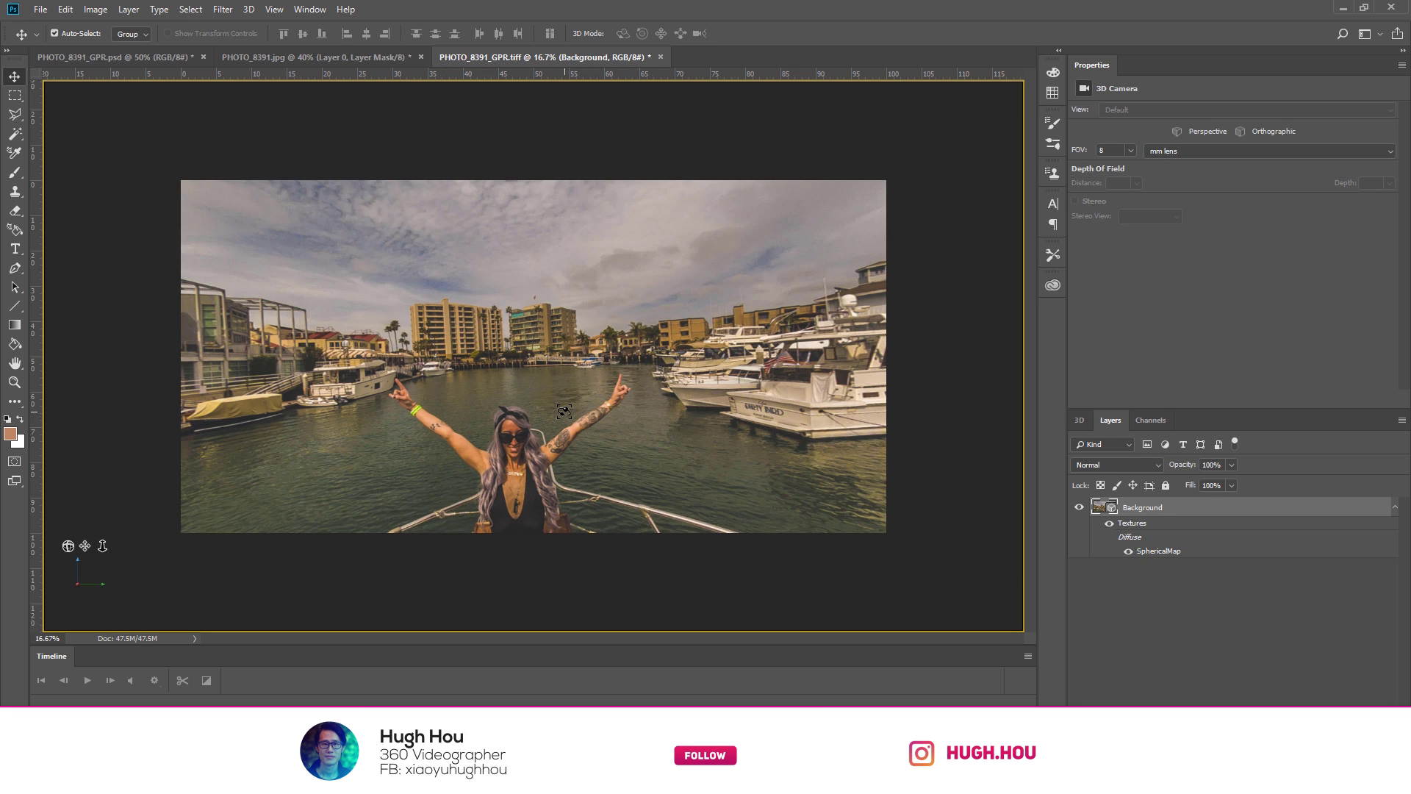
drag(620, 444, 380, 233)
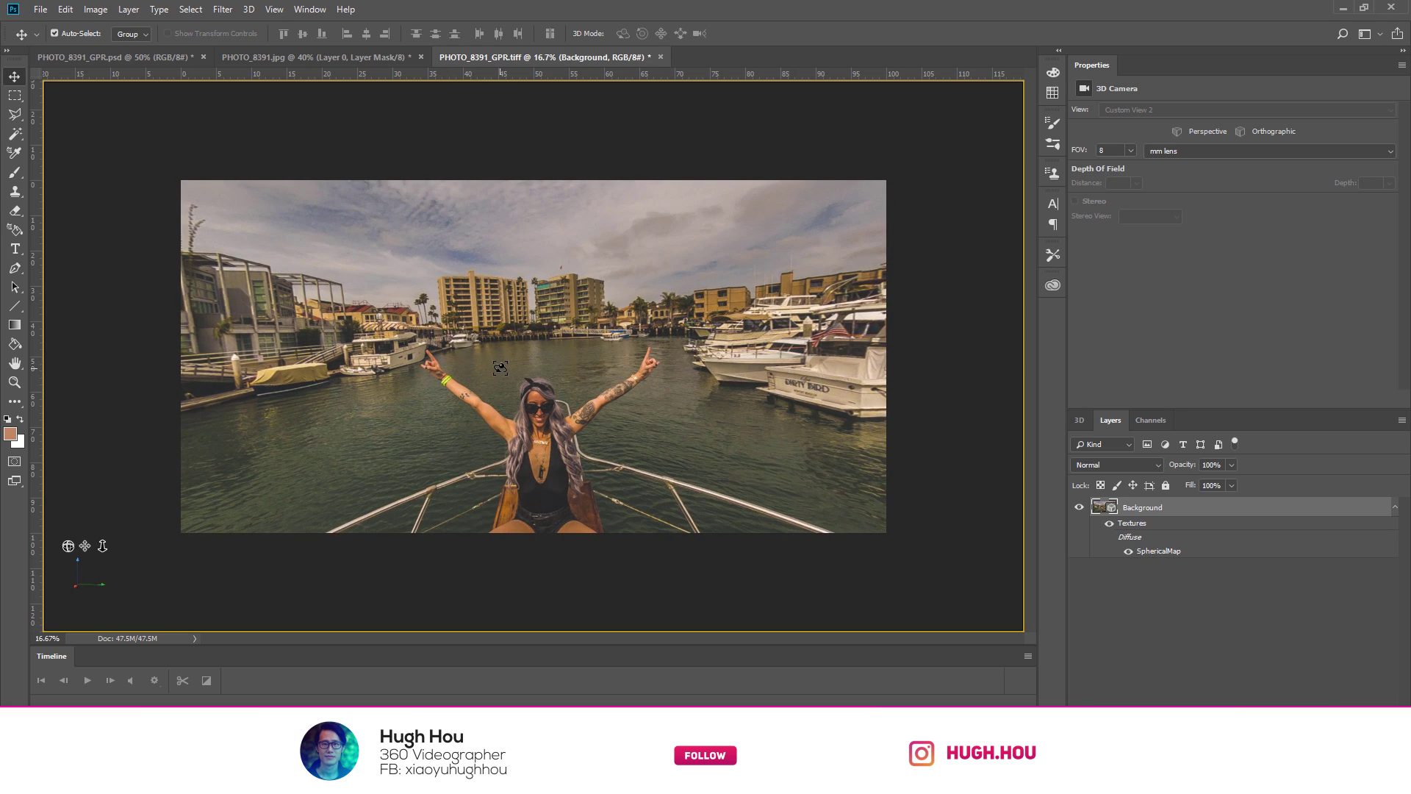
drag(497, 367, 501, 367)
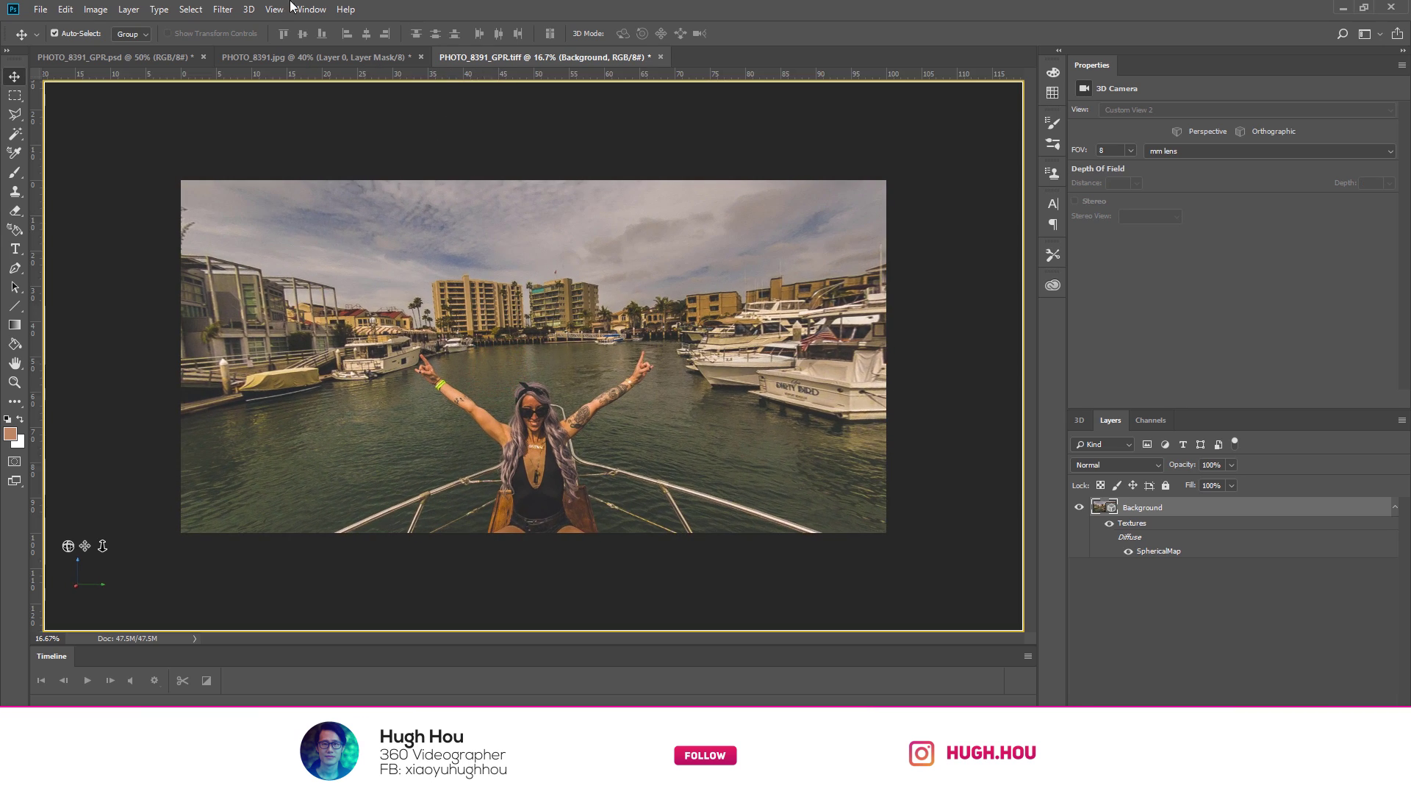
click(249, 8)
mouse_move(294, 70)
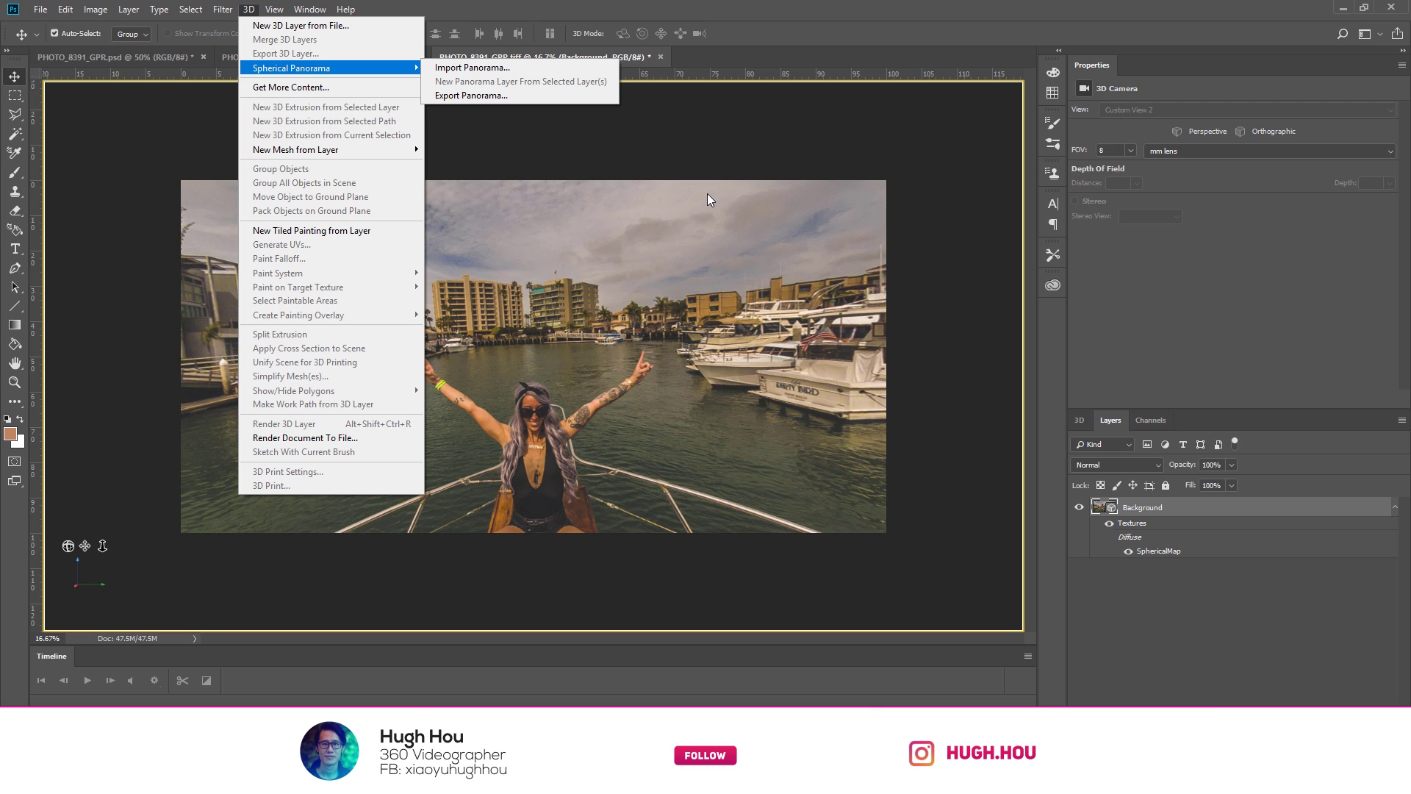
key(Escape)
key(Escape)
key(F12)
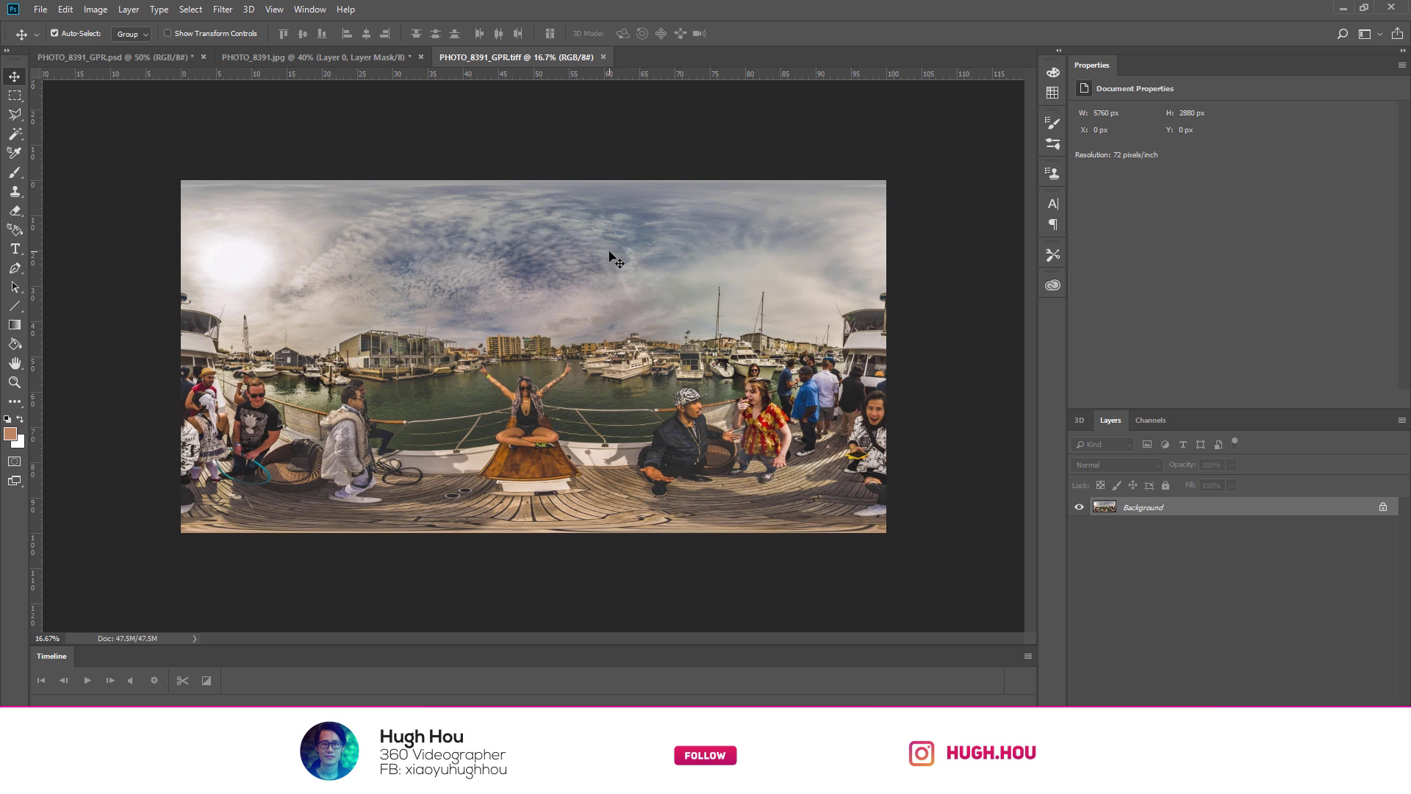
Apply Flexify 2's little planet preset with FOV 103, Latitude -90 and Spin 5.
click(230, 10)
mouse_move(371, 314)
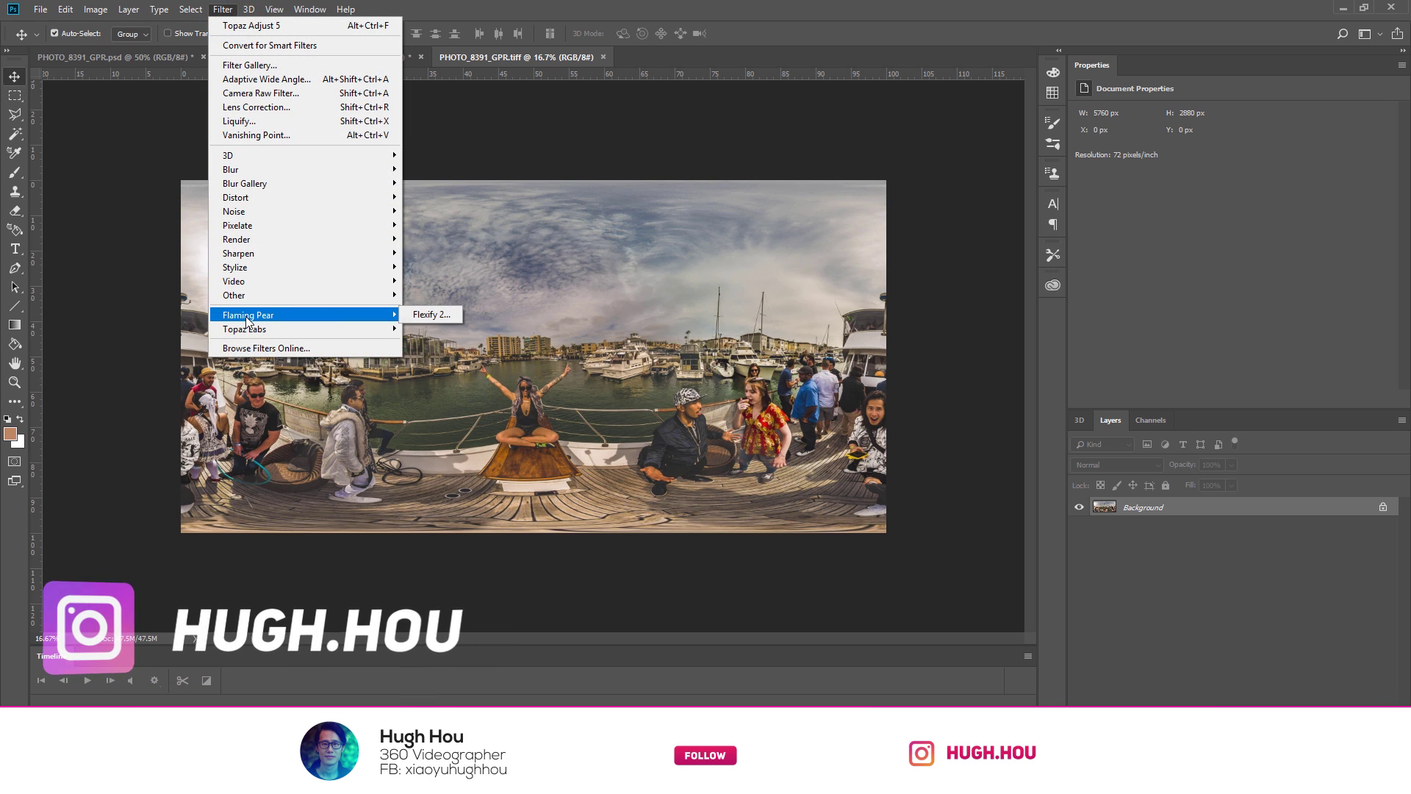
click(430, 315)
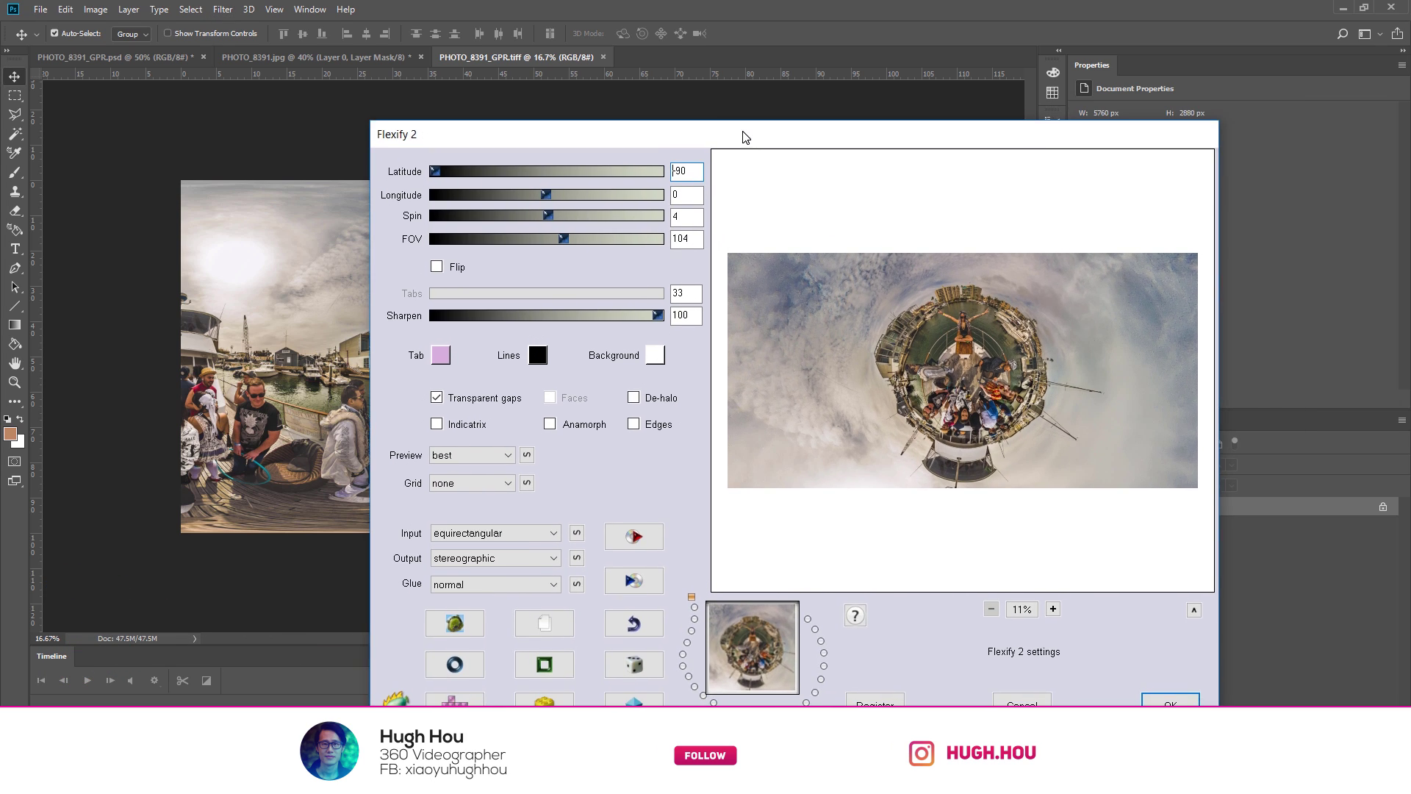
drag(960, 129, 998, 121)
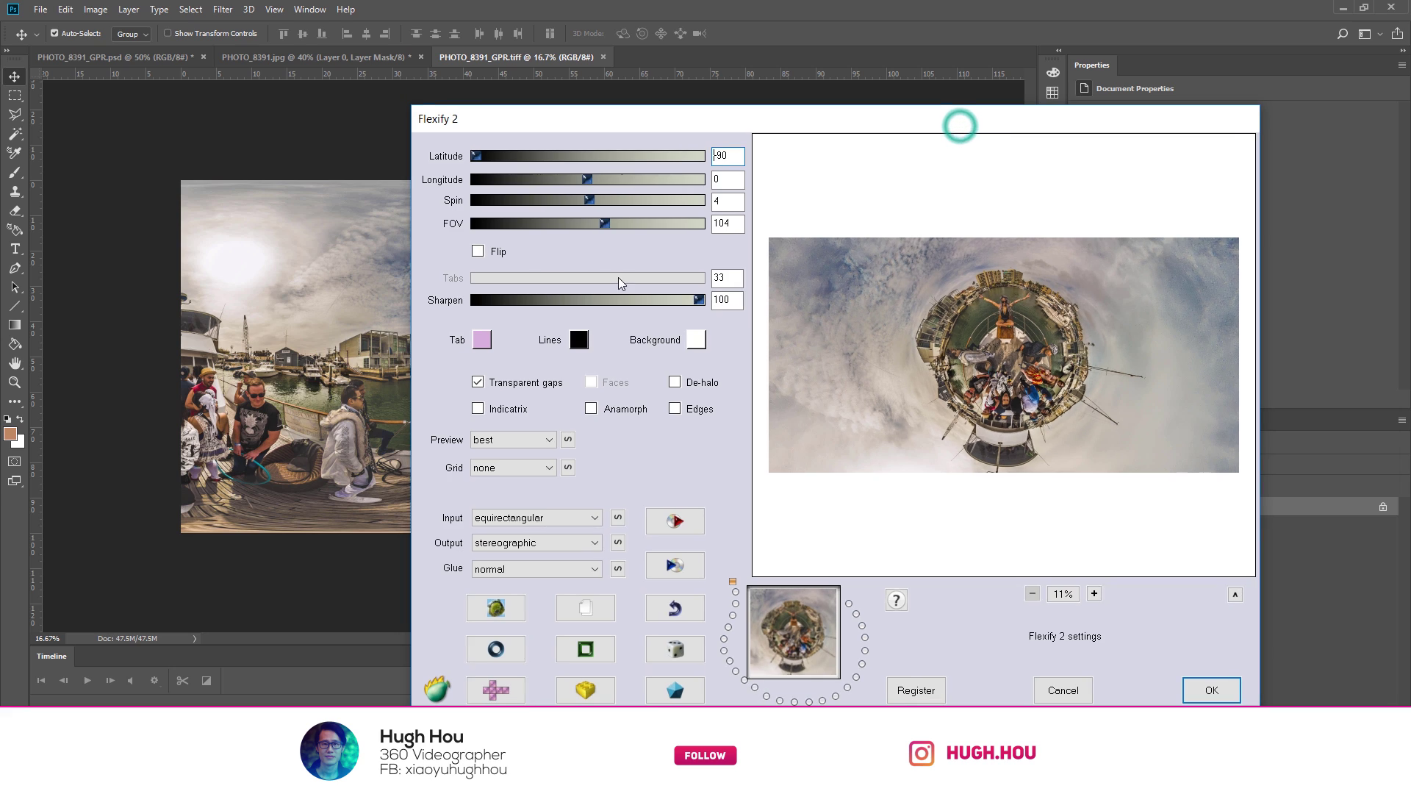
click(497, 609)
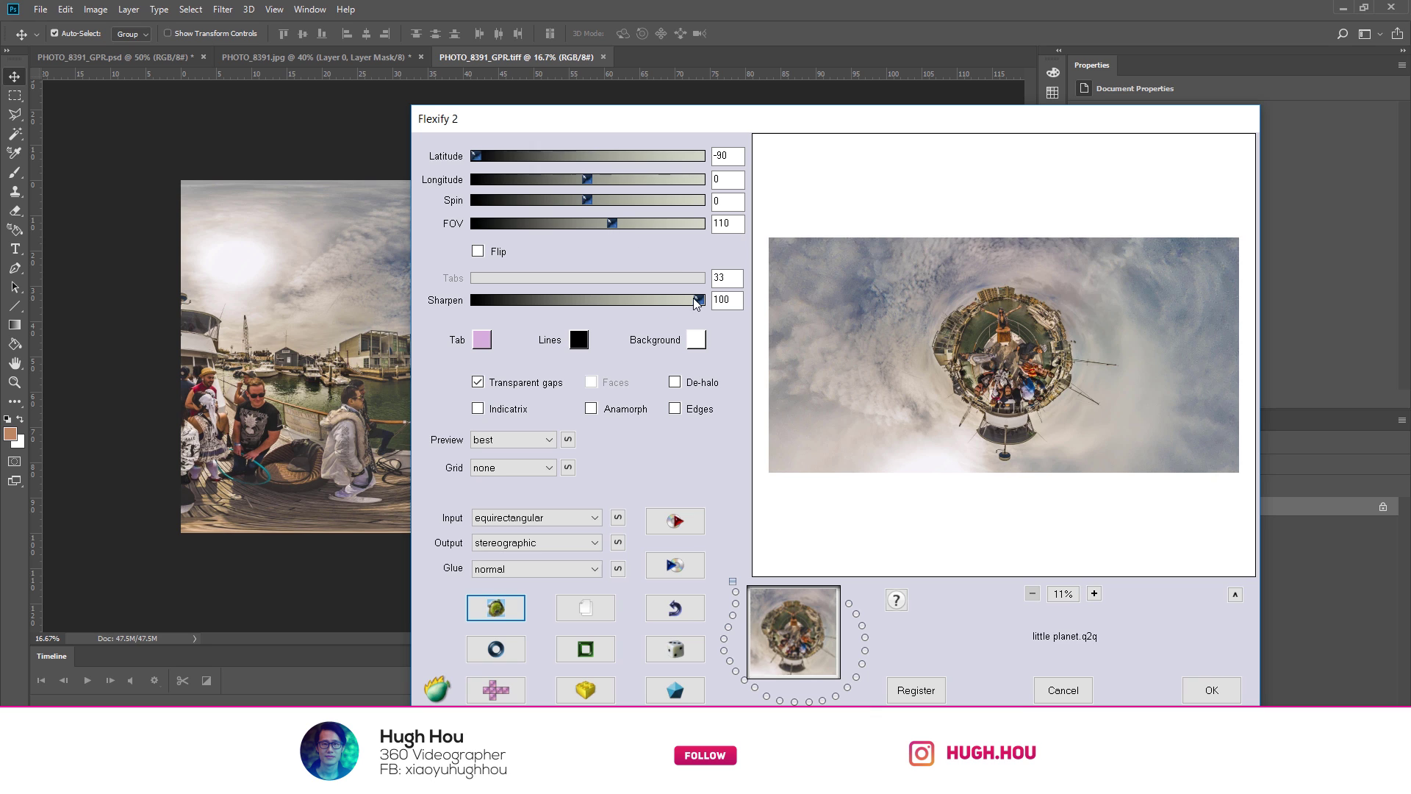
mouse_move(612, 224)
mouse_down()
mouse_move(588, 222)
mouse_move(603, 224)
mouse_up()
drag(478, 156, 476, 157)
drag(586, 200, 589, 196)
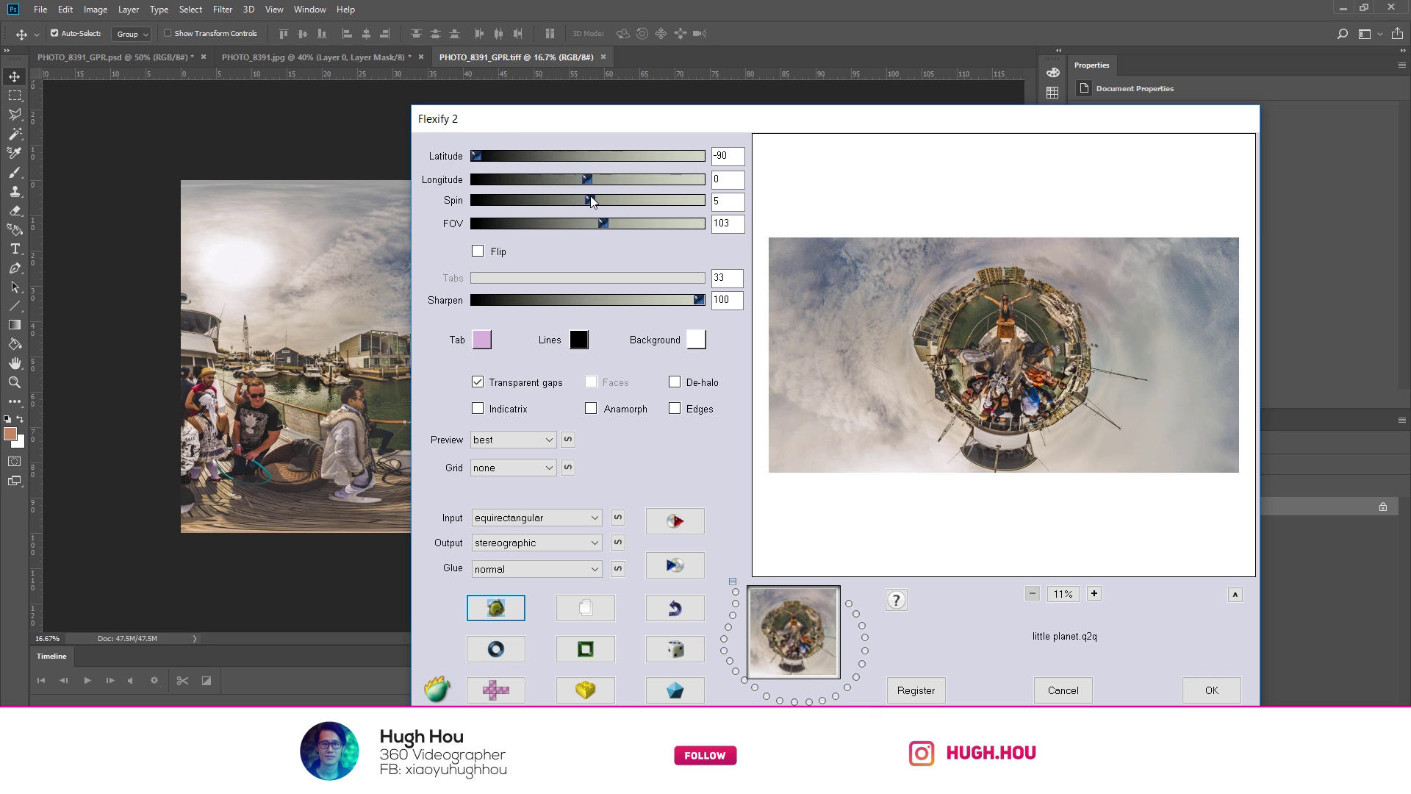
click(1208, 692)
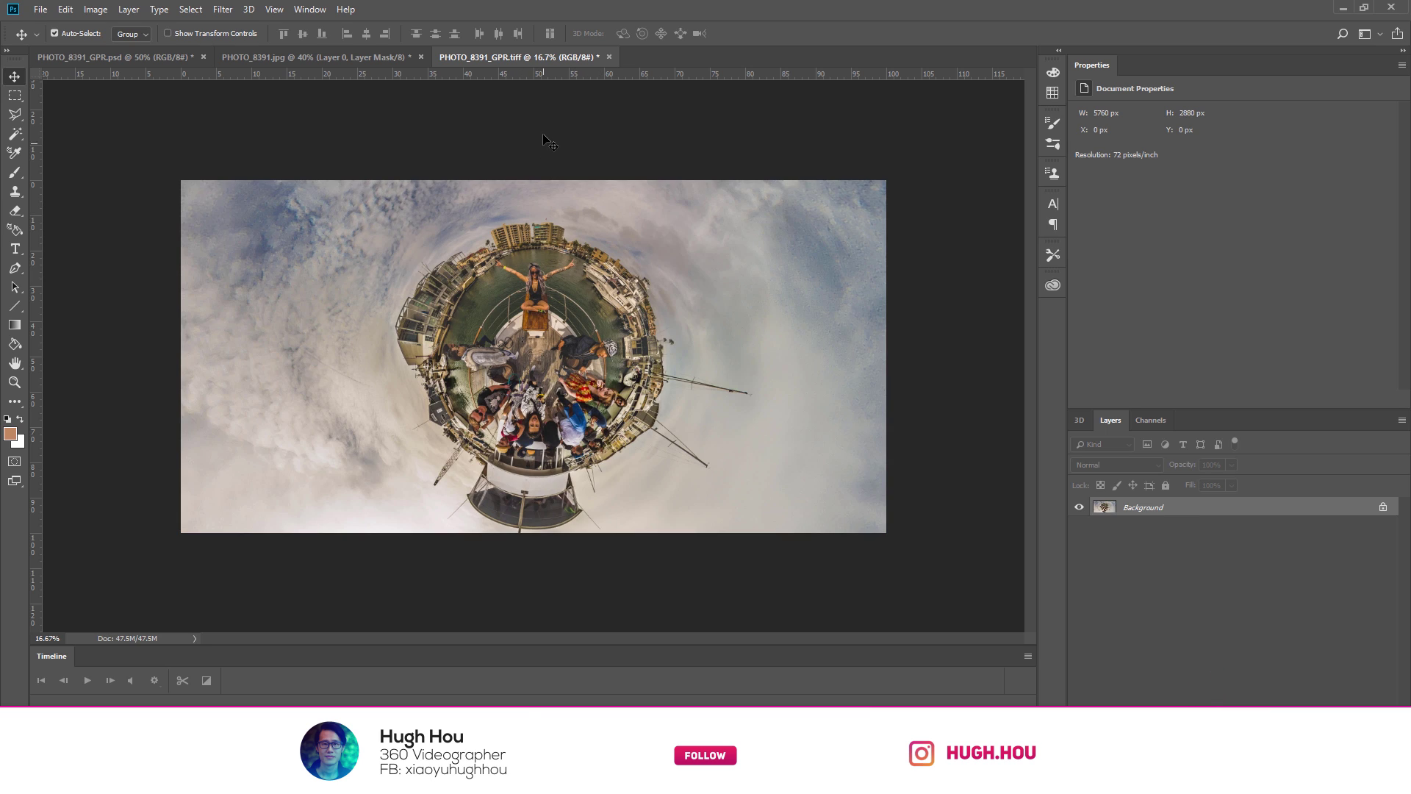
Mask a centred square around the planet using centre guides, then trim transparent pixels on all sides.
drag(534, 75, 534, 355)
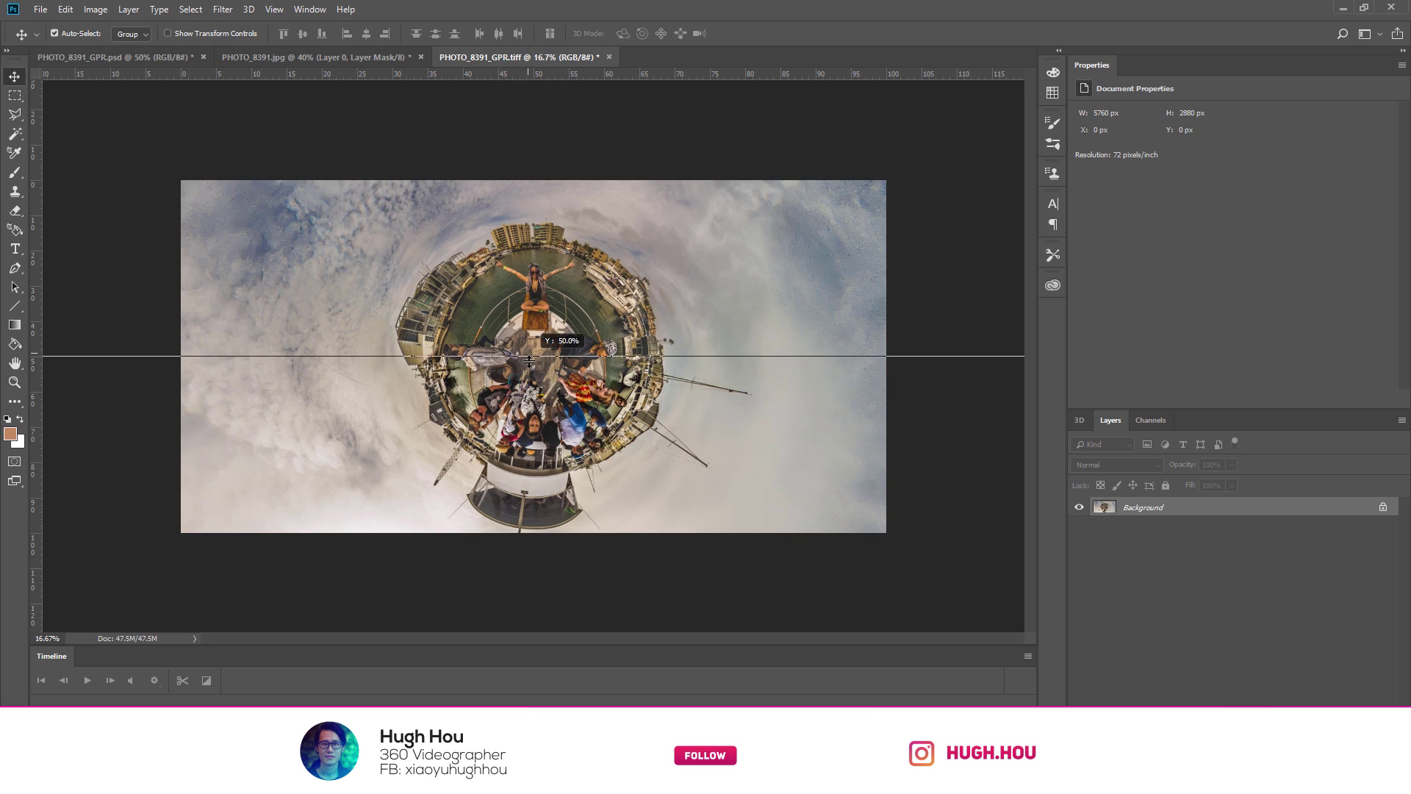
drag(35, 345, 533, 345)
key(m)
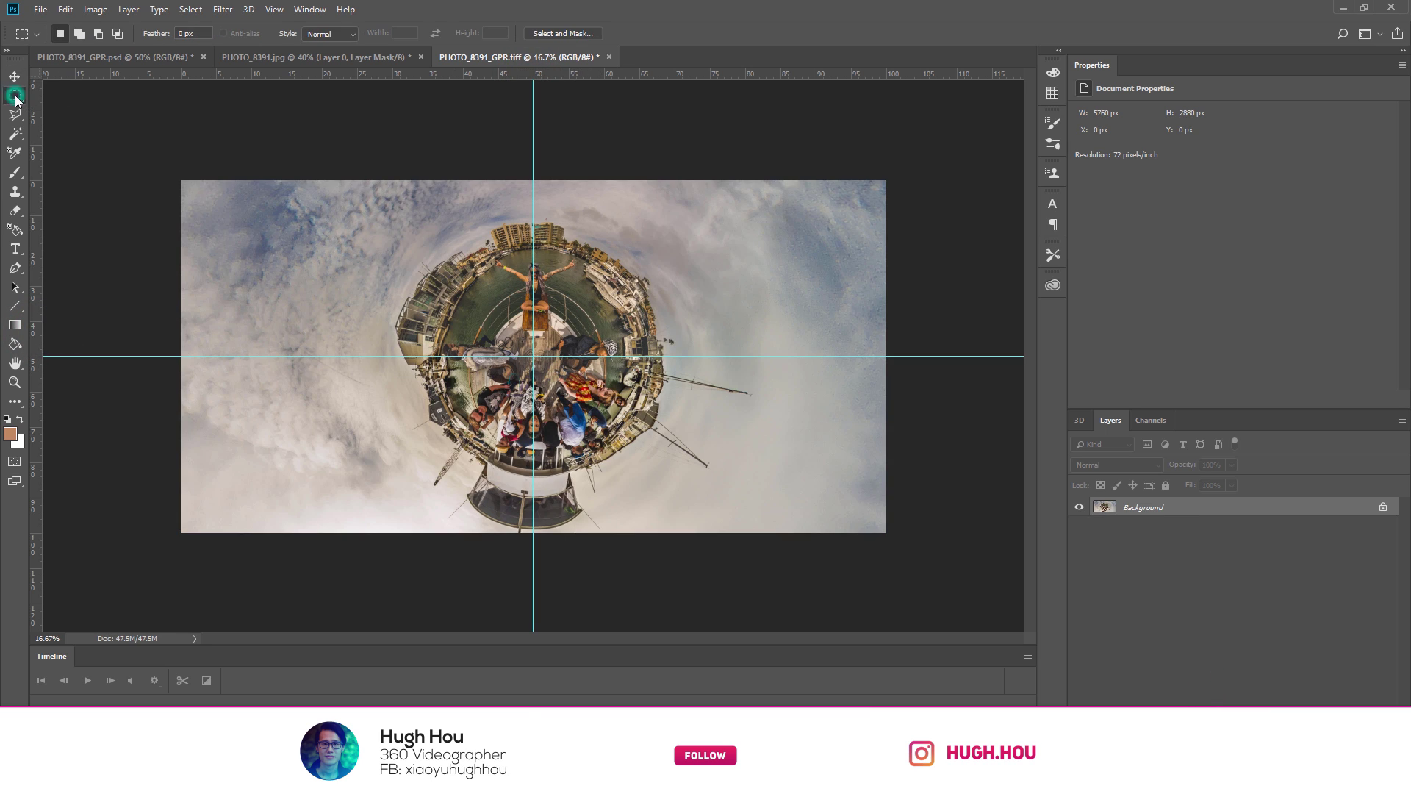
drag(534, 356, 710, 533)
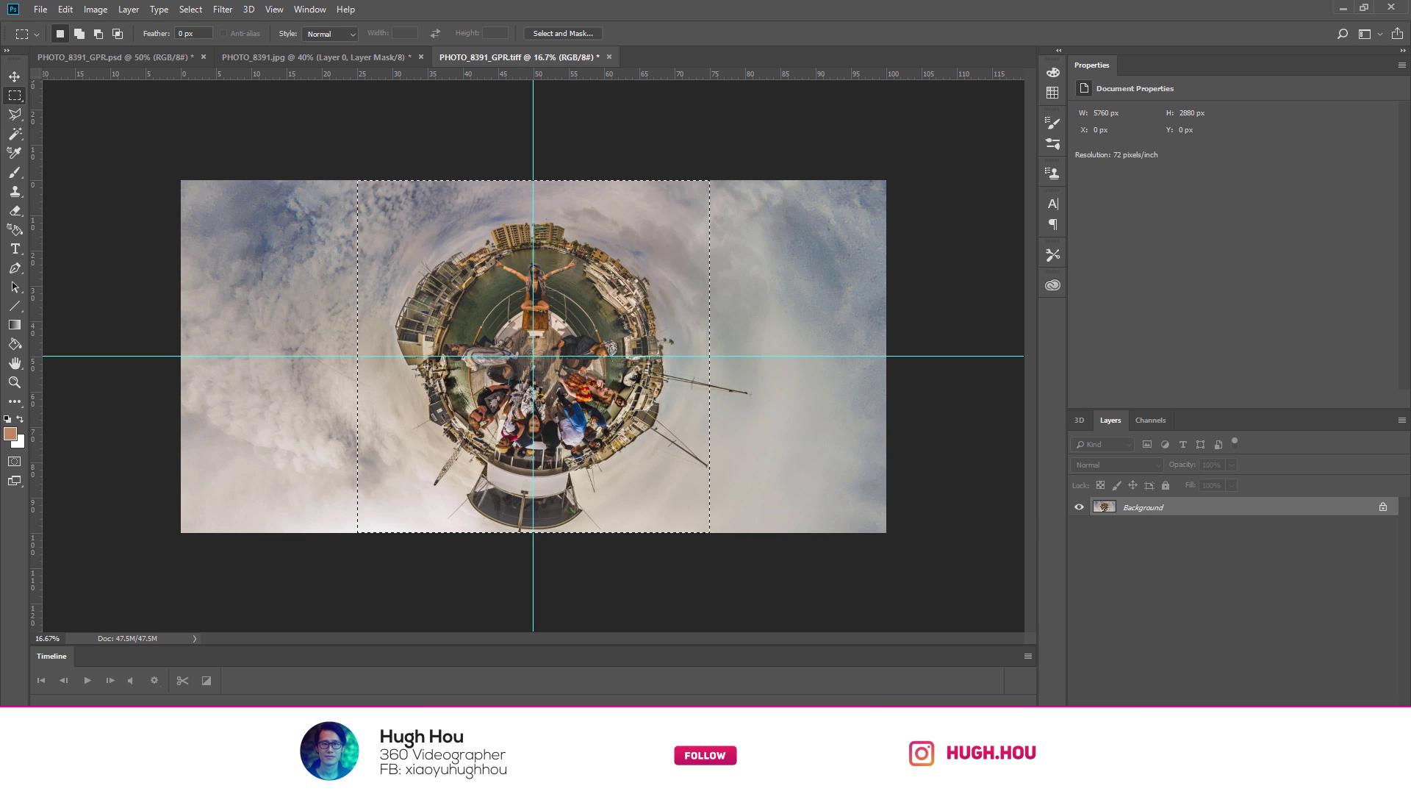
click(1303, 695)
click(97, 10)
click(136, 175)
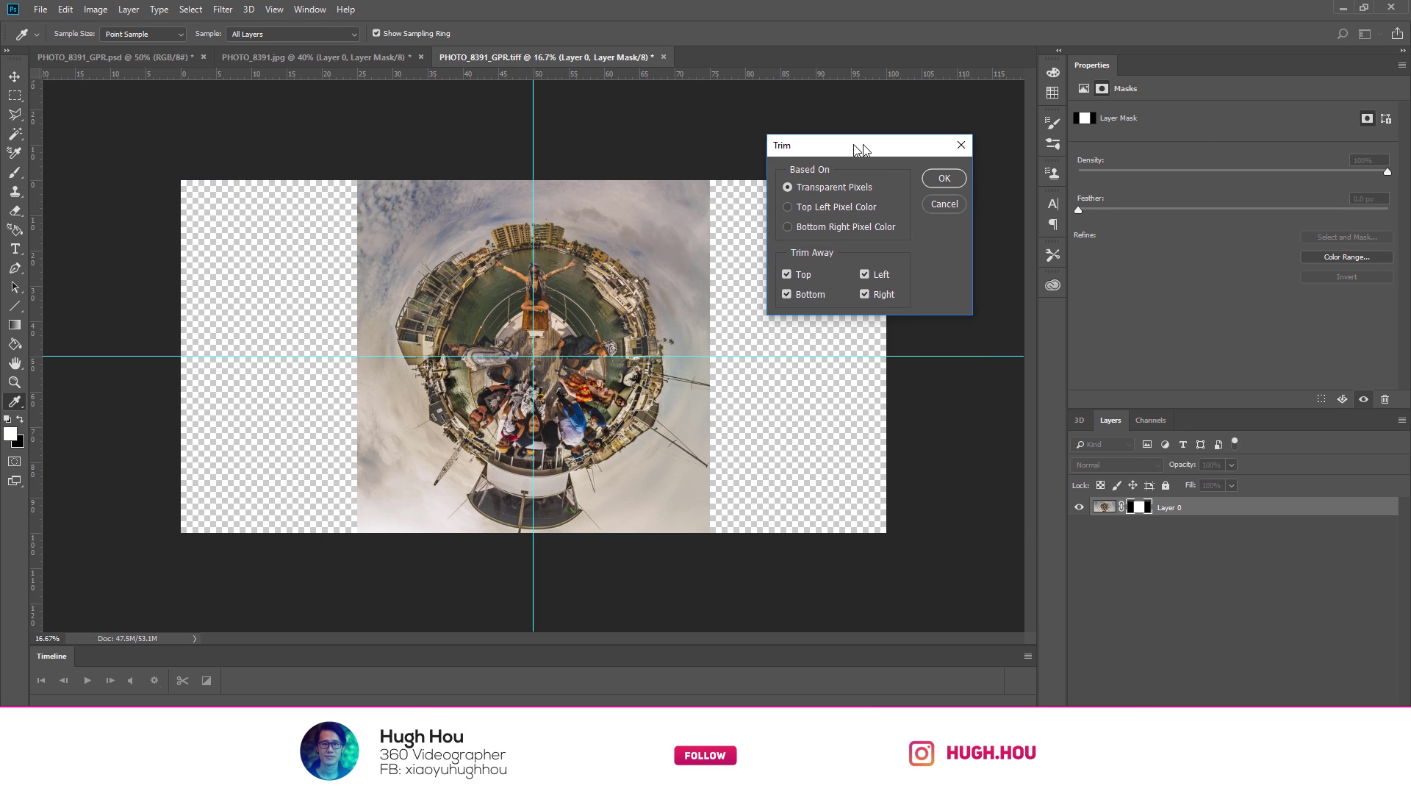
click(943, 181)
Clear the guides, delete the layer mask, and select the Spot Healing Brush.
key(ctrl+semicolon)
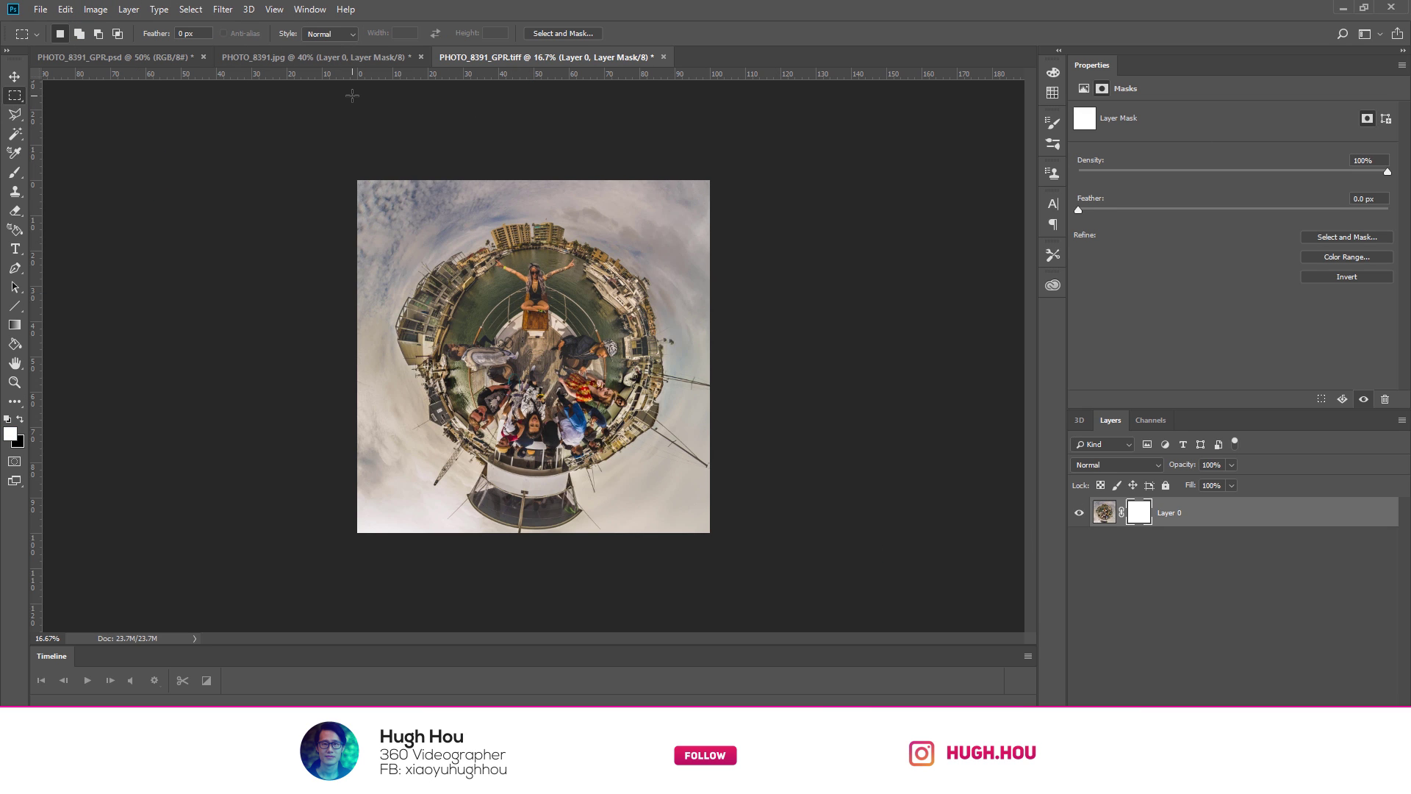
right_click(1139, 513)
click(1172, 544)
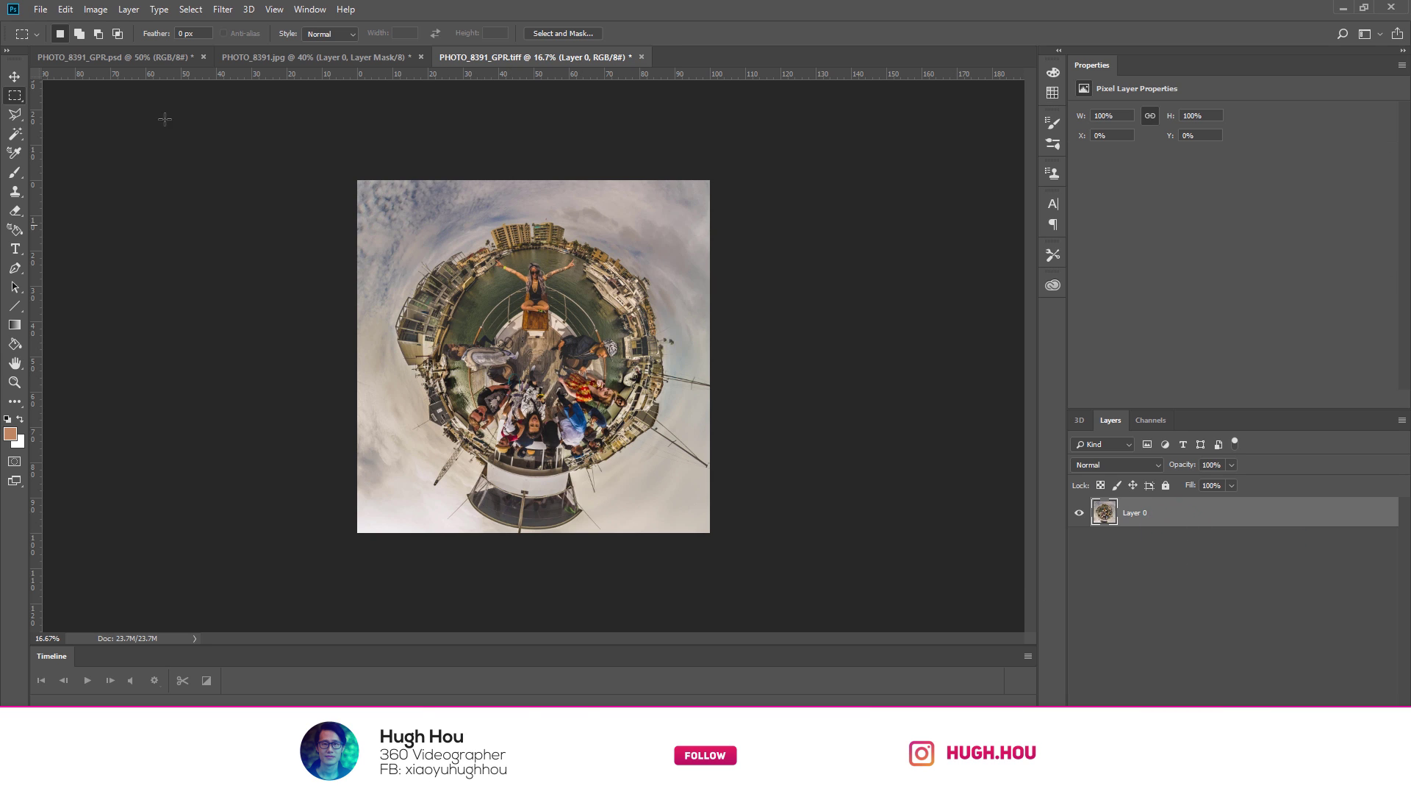
key(i)
right_click(14, 400)
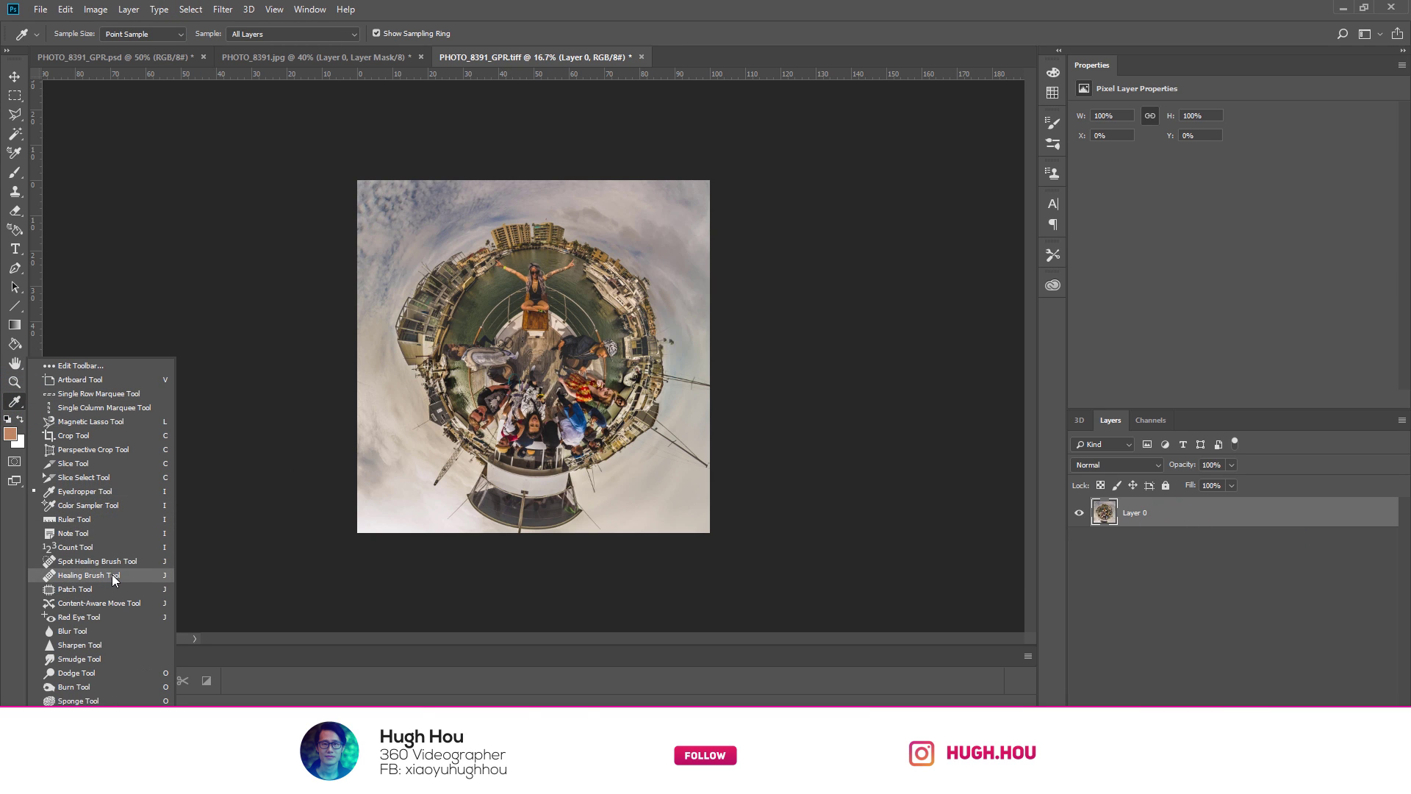
click(88, 577)
right_click(1143, 512)
Convert Layer 0 to a smart object.
click(1086, 613)
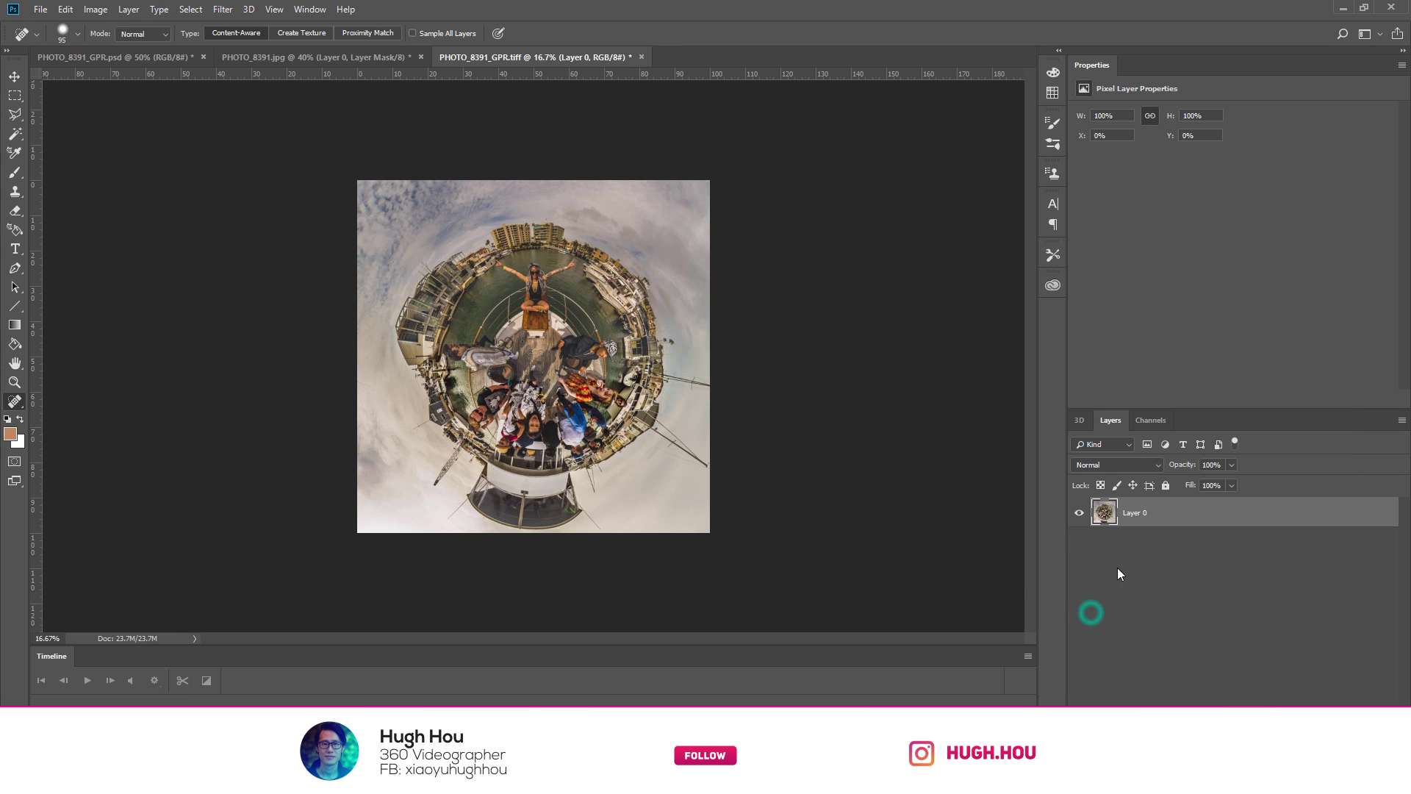
right_click(1115, 625)
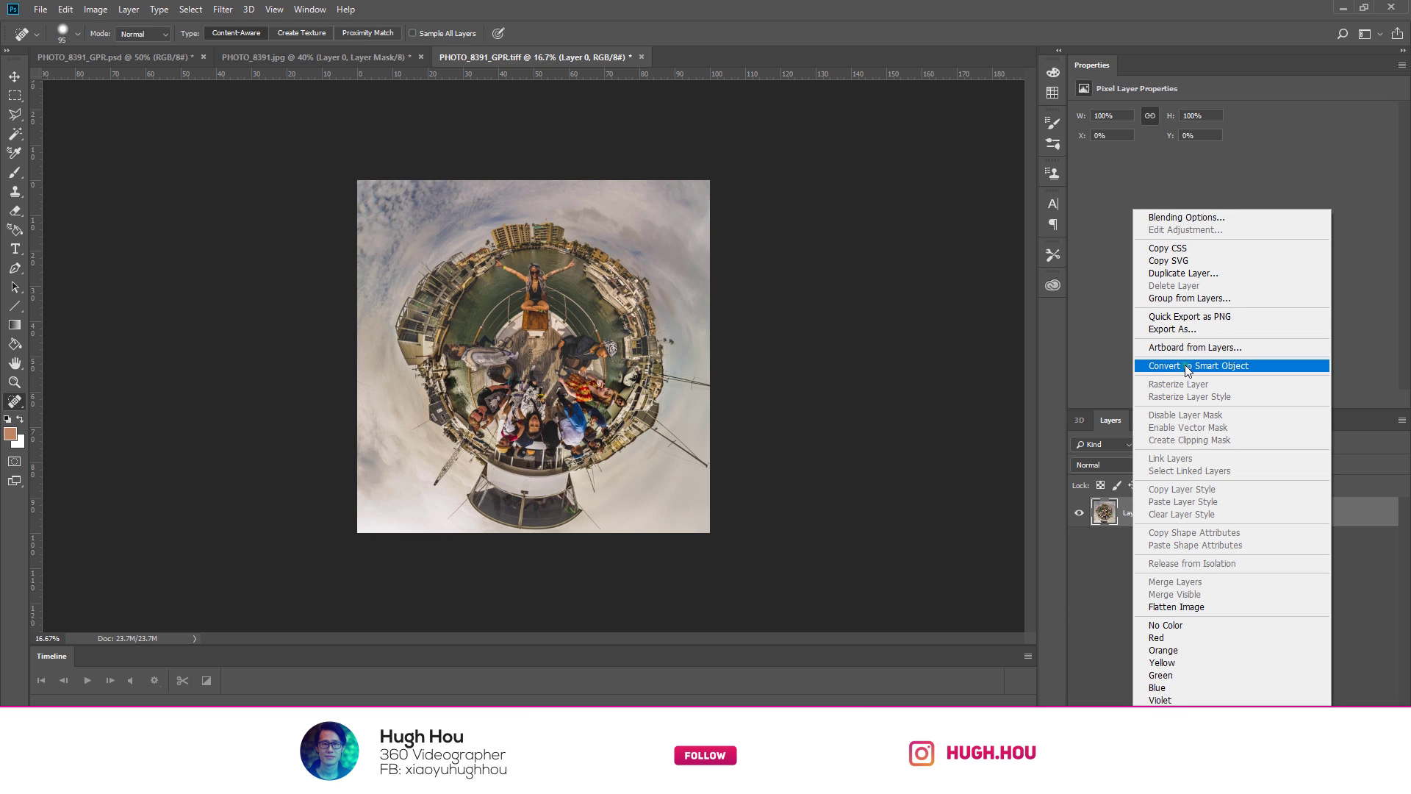
click(1186, 366)
Apply Topaz Adjust 5 as a smart filter and toggle its visibility to compare.
click(223, 9)
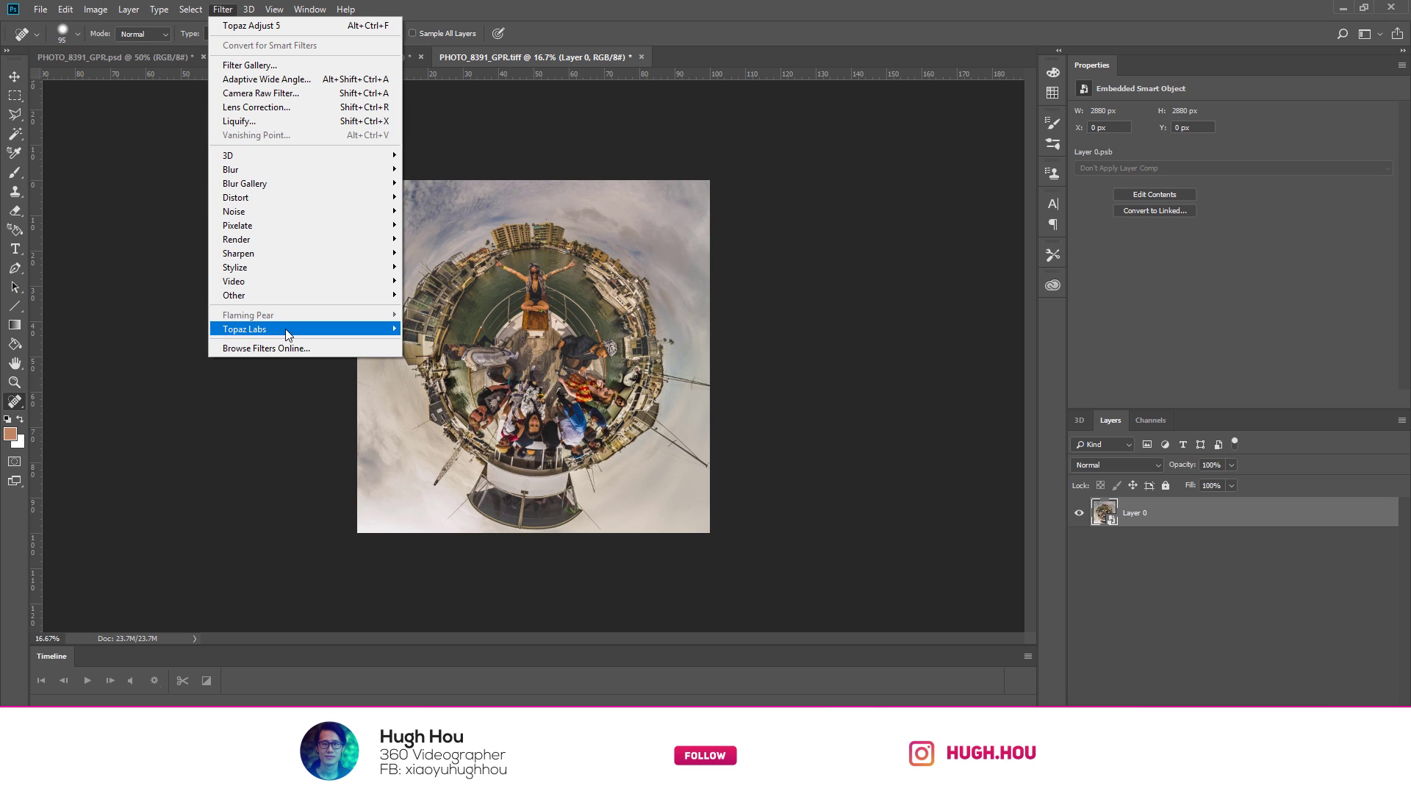
mouse_move(283, 329)
click(433, 329)
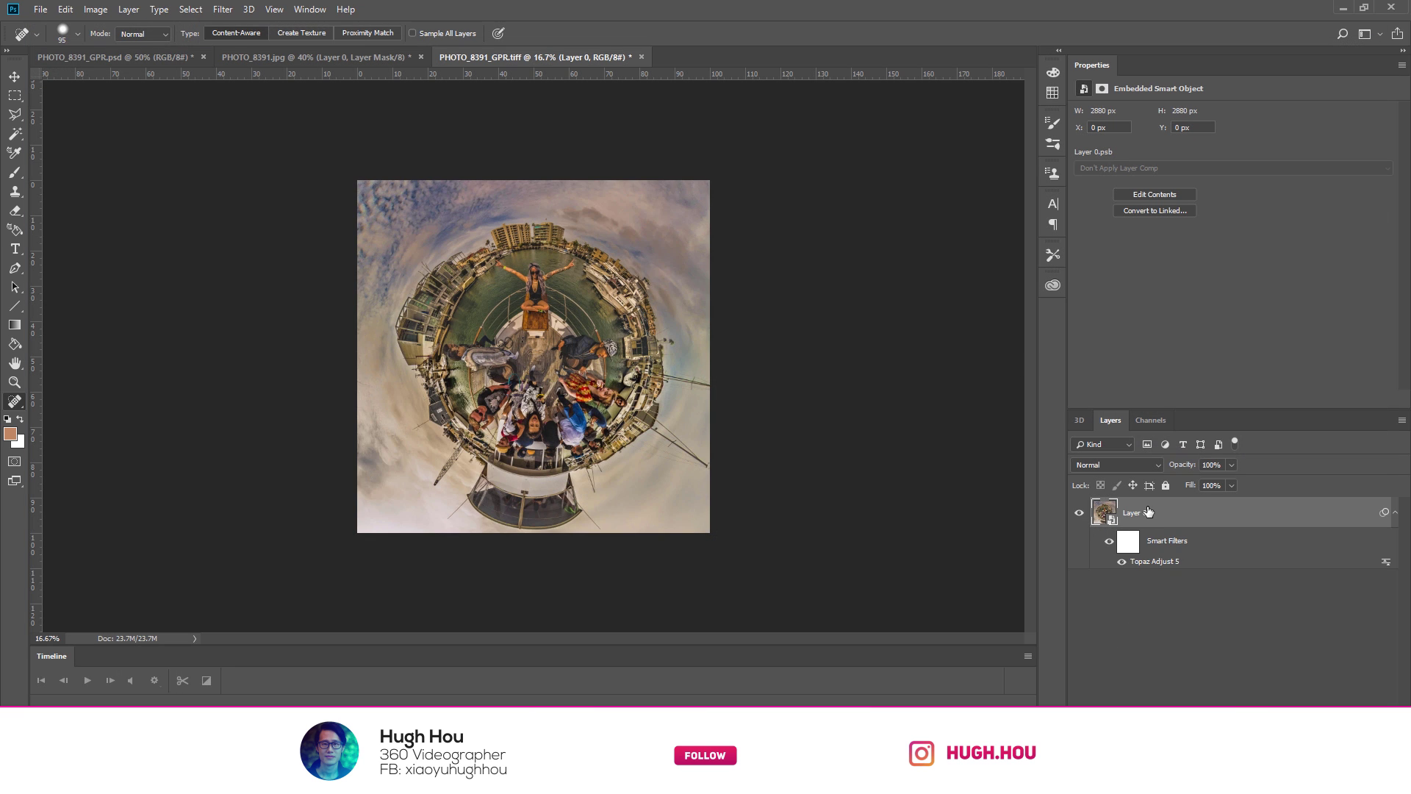
click(1107, 541)
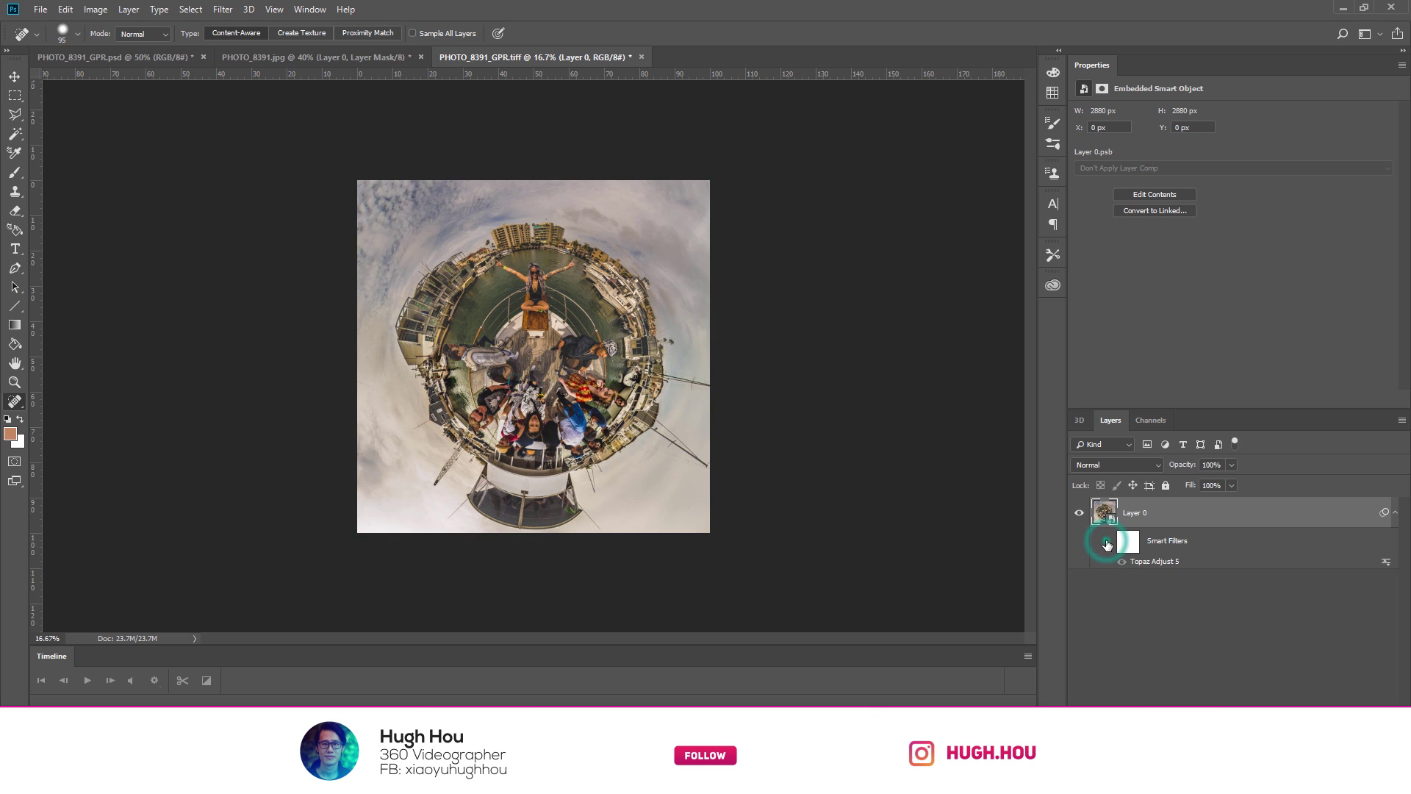
click(1109, 542)
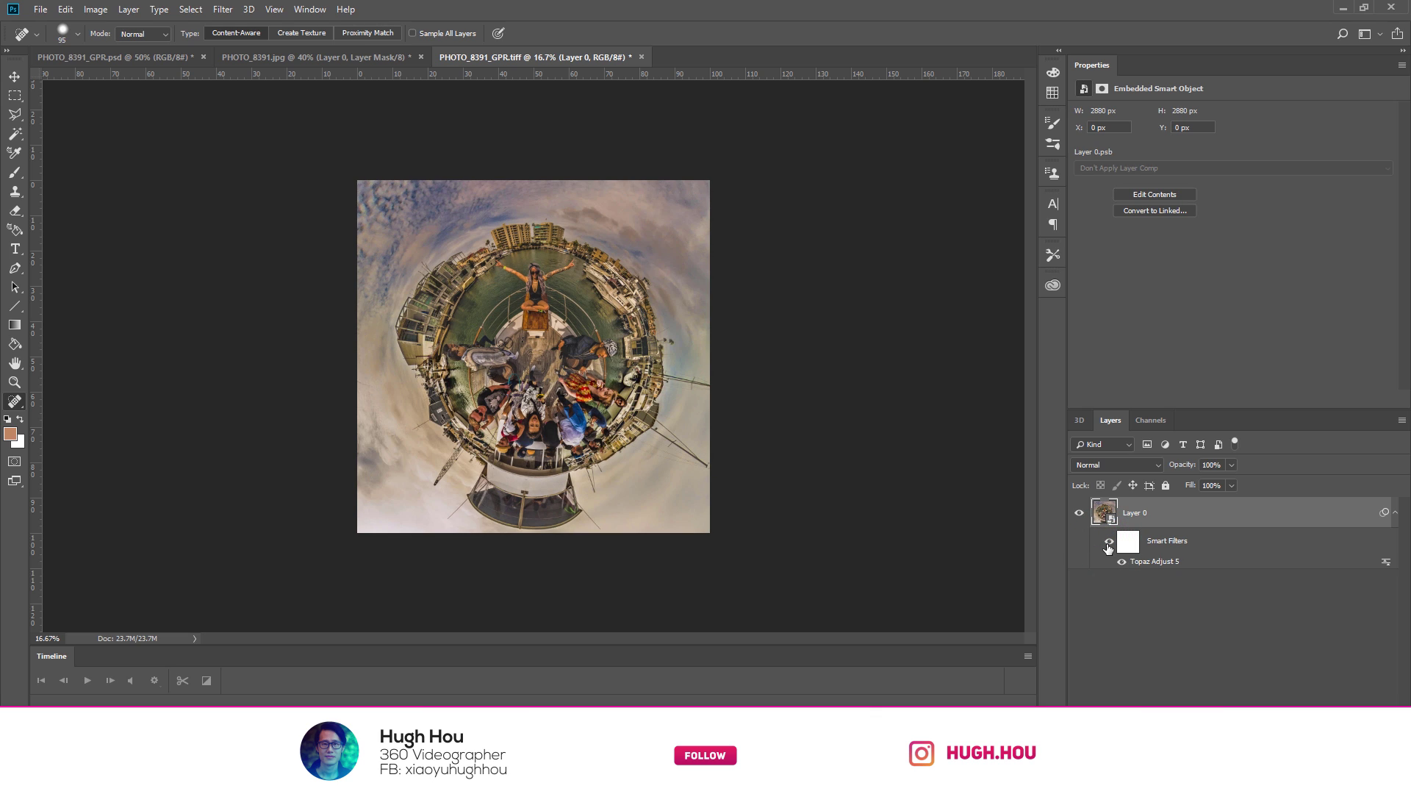